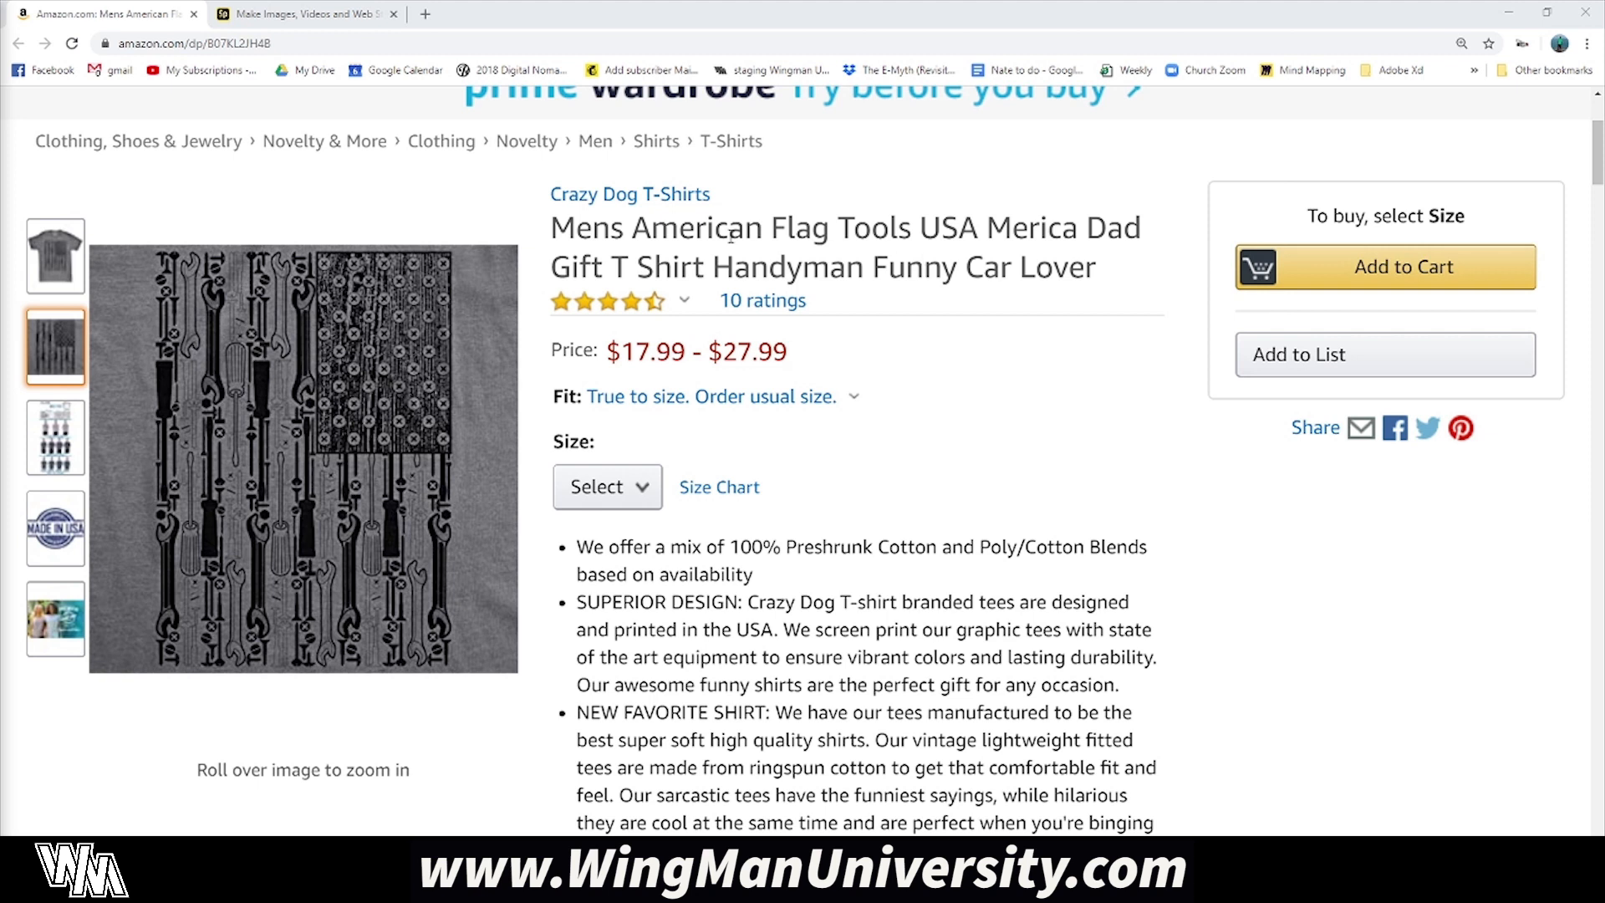
Step: Separate the Spark Post project from the Amazon shirt listing and arrange the two browser windows side by side
left_click(334, 15)
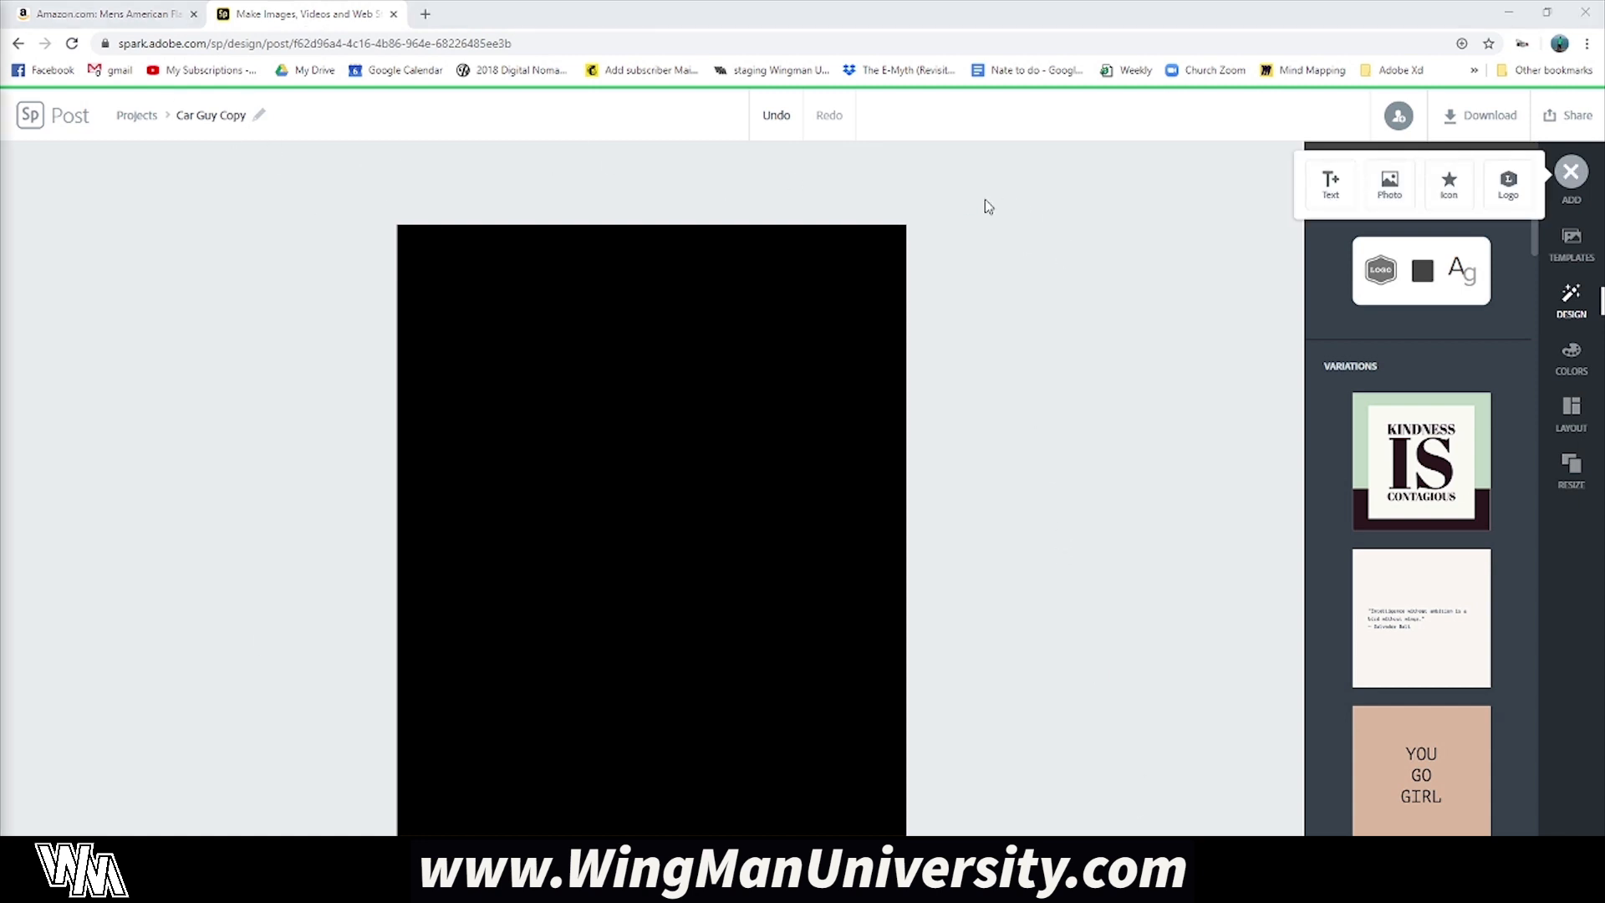
left_click_drag(317, 7, 319, 143)
left_click_drag(552, 7, 1603, 148)
Step: Enlarge and centre the tool-flag shirt design on the Amazon page as a visual reference
left_click(251, 434)
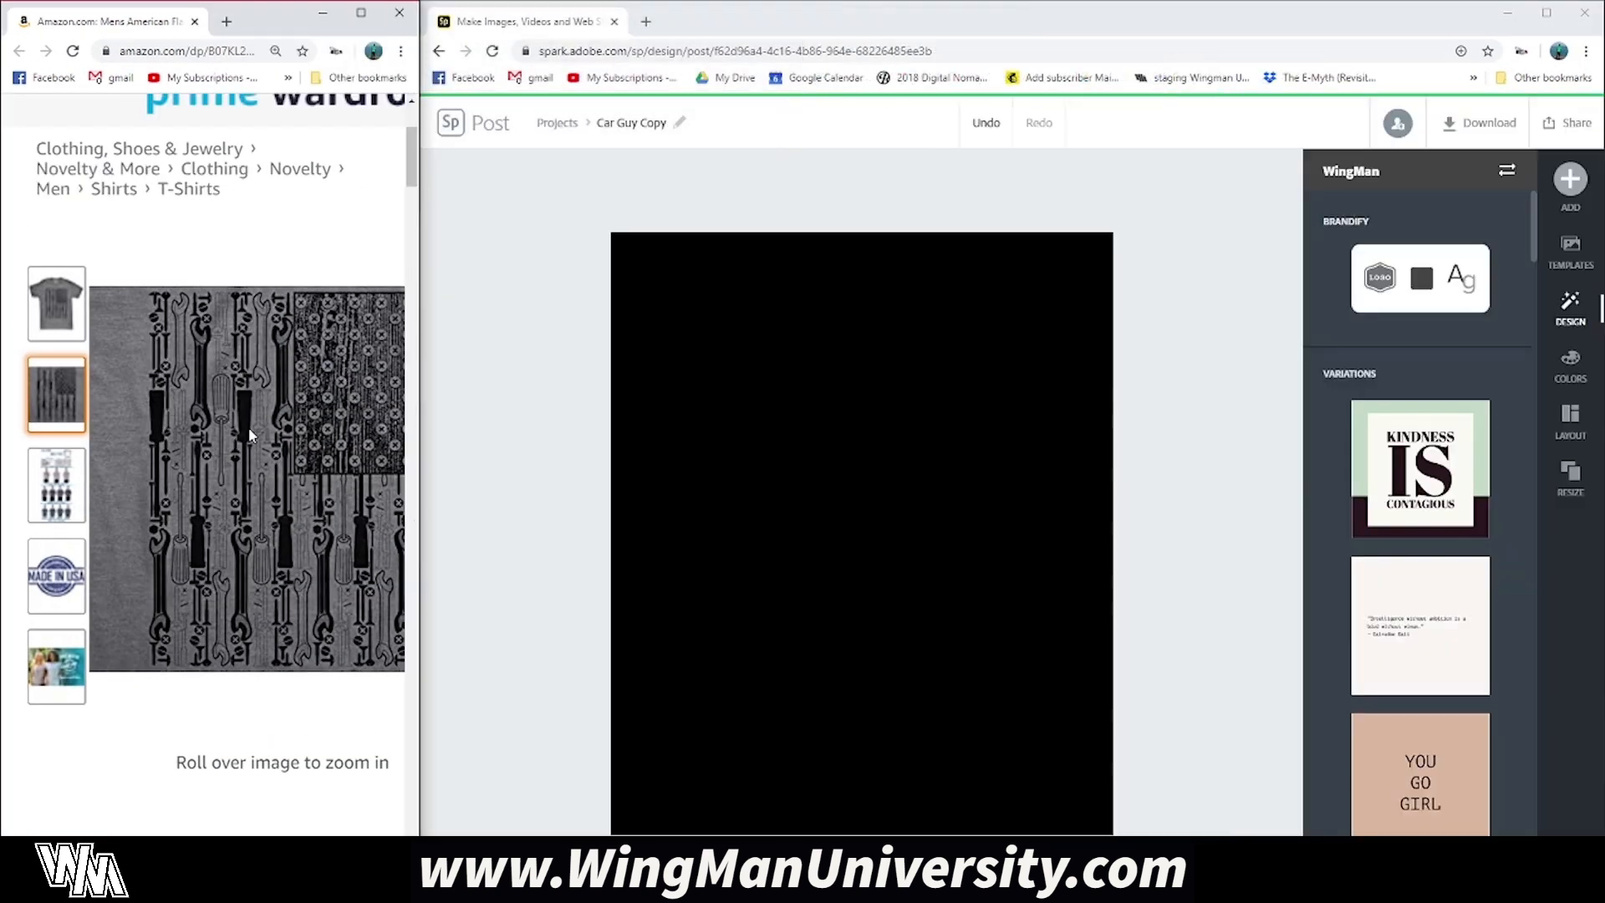
scroll(306, 435, "up", 1)
scroll(302, 428, "down", 1)
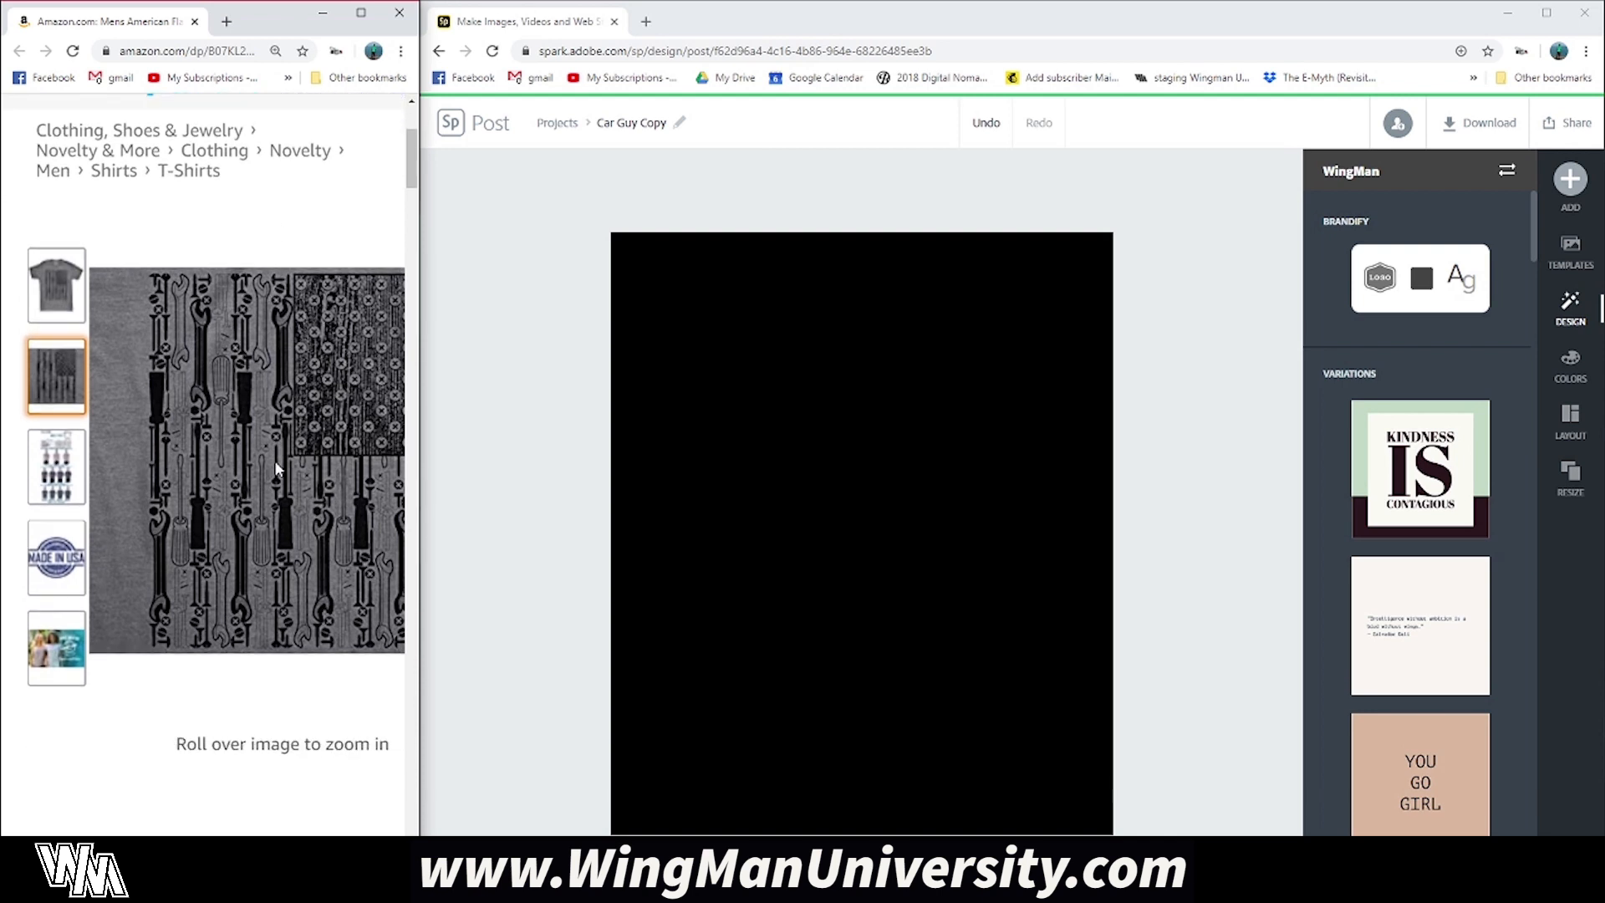
scroll(274, 462, "up", 3)
scroll(275, 460, "left", 1)
scroll(275, 459, "right", 2)
scroll(276, 462, "left", 1)
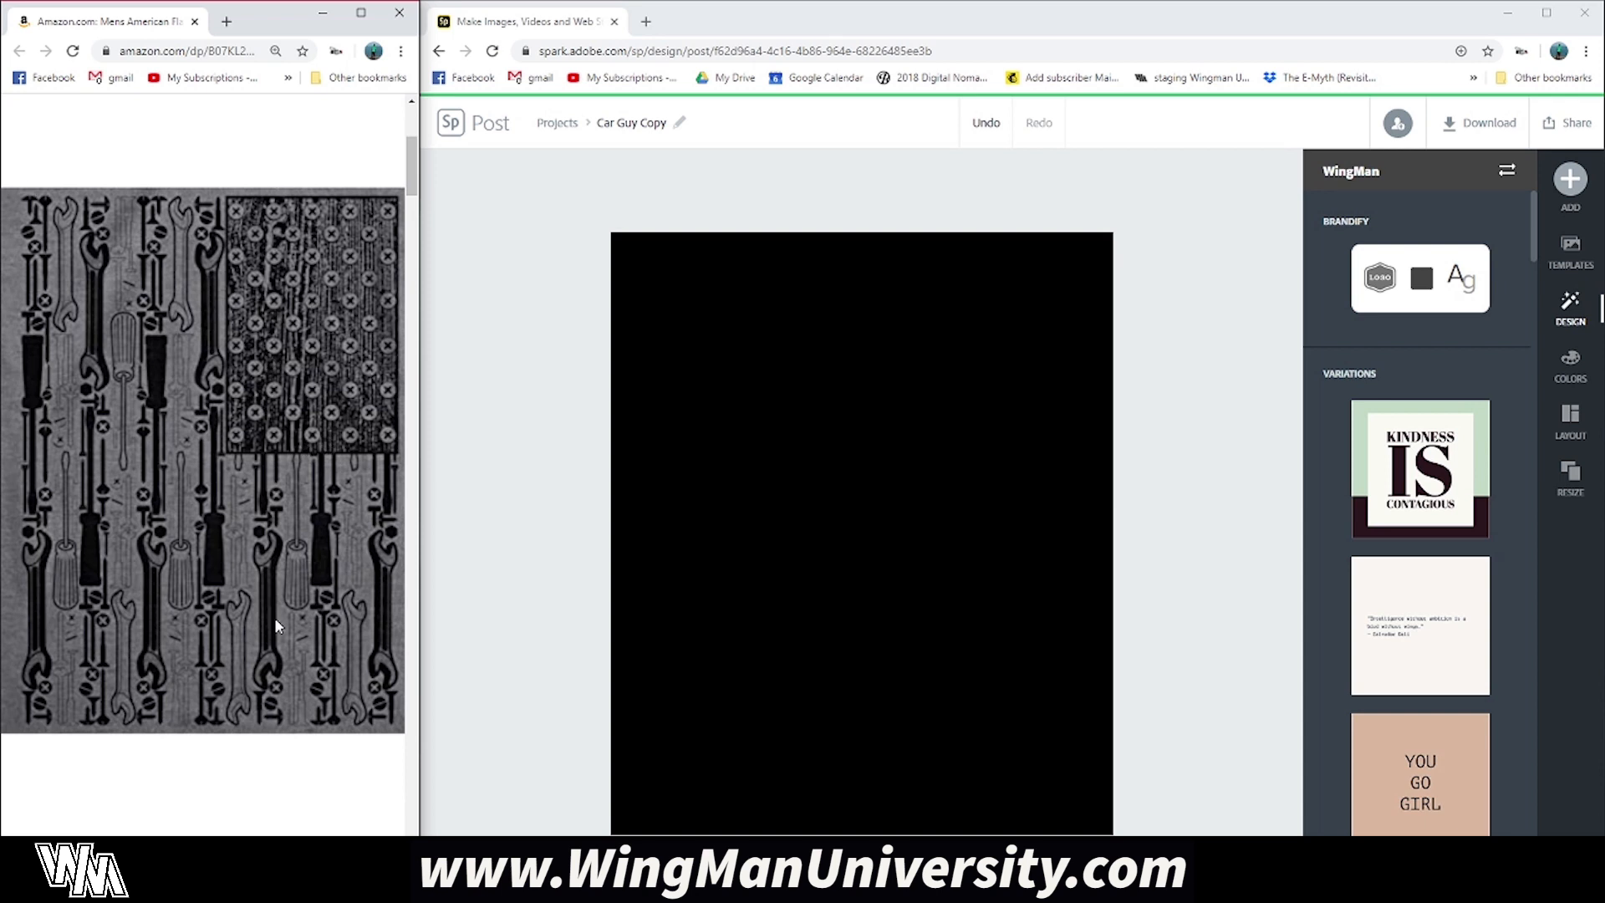
Step: Search the Spark Post icons for "car parts" and add a front-view outlined car icon to the black canvas
left_click(1569, 178)
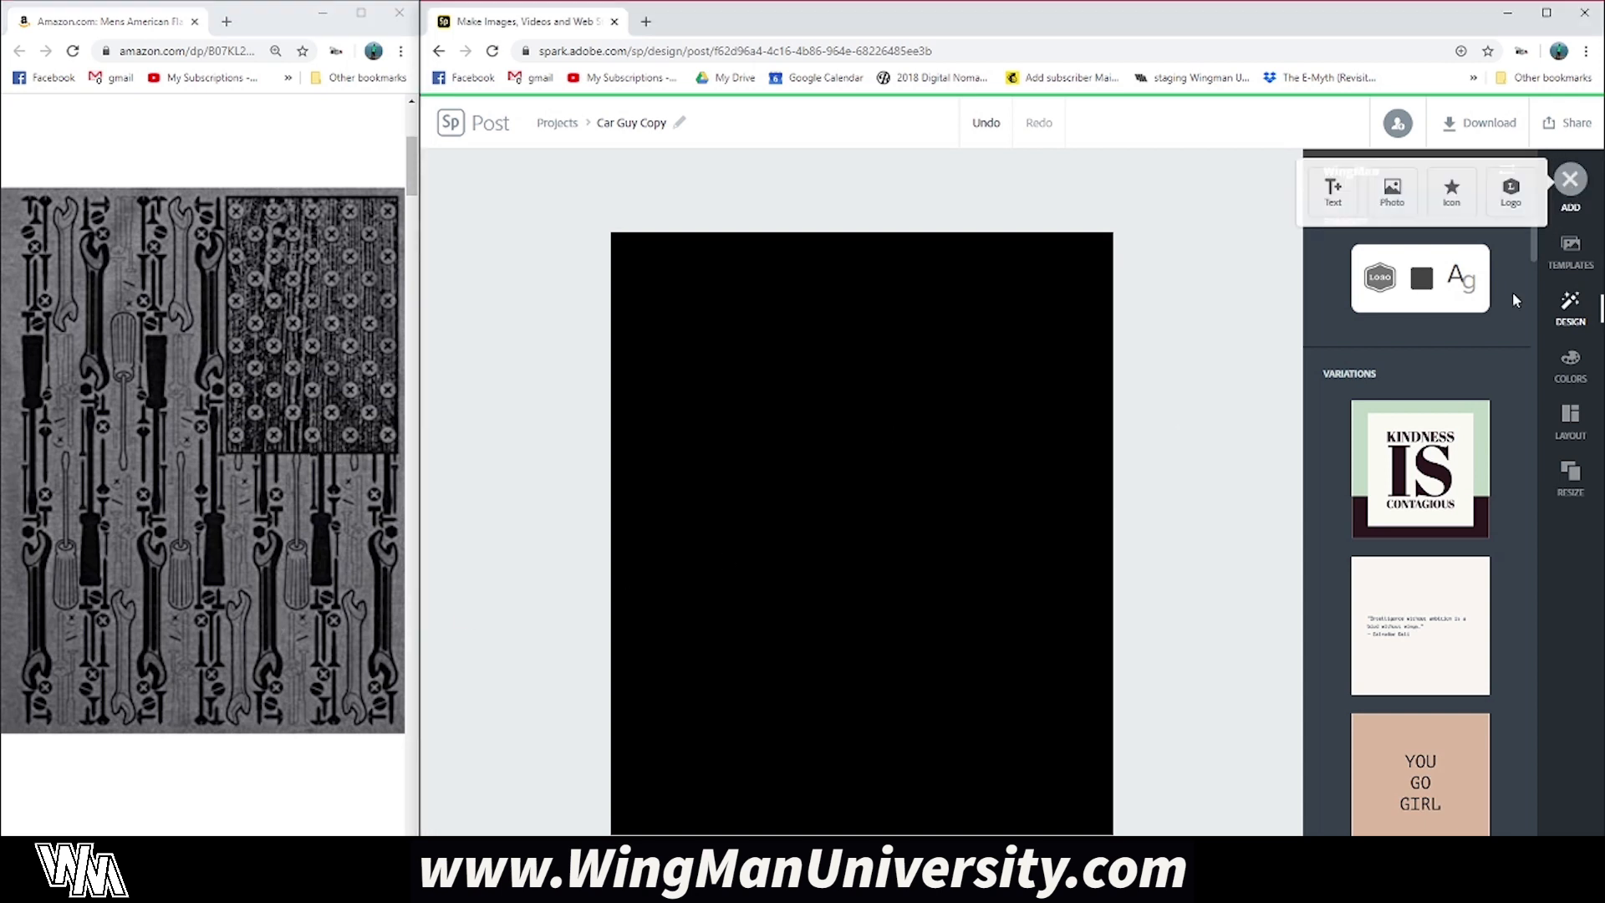
left_click(1469, 193)
double_click(1321, 253)
type("car par")
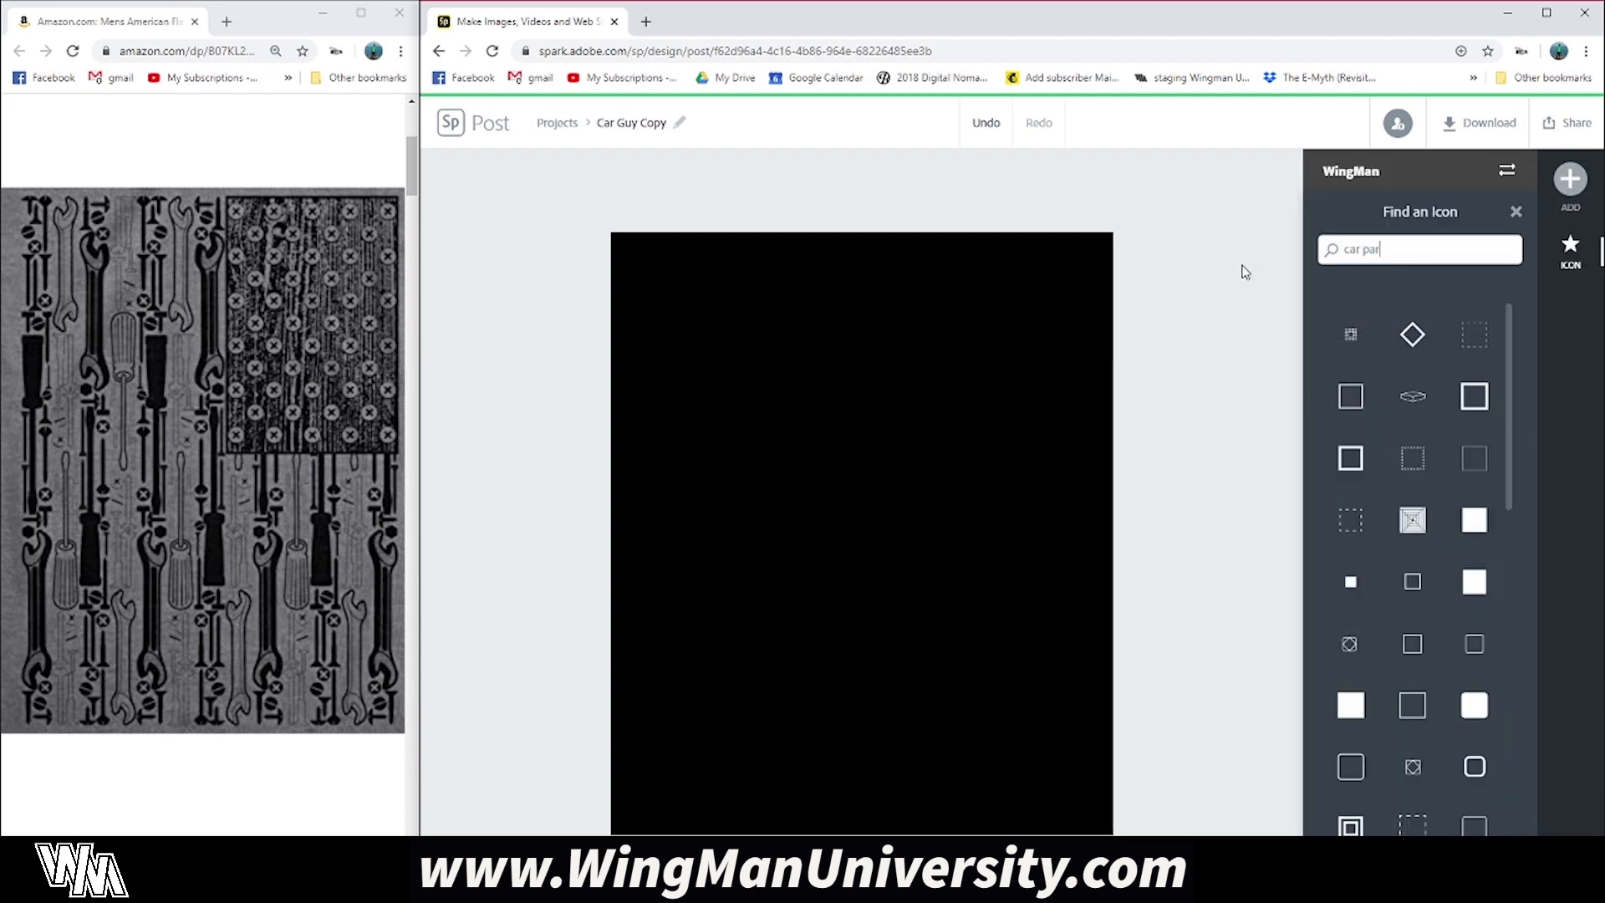
type("ts")
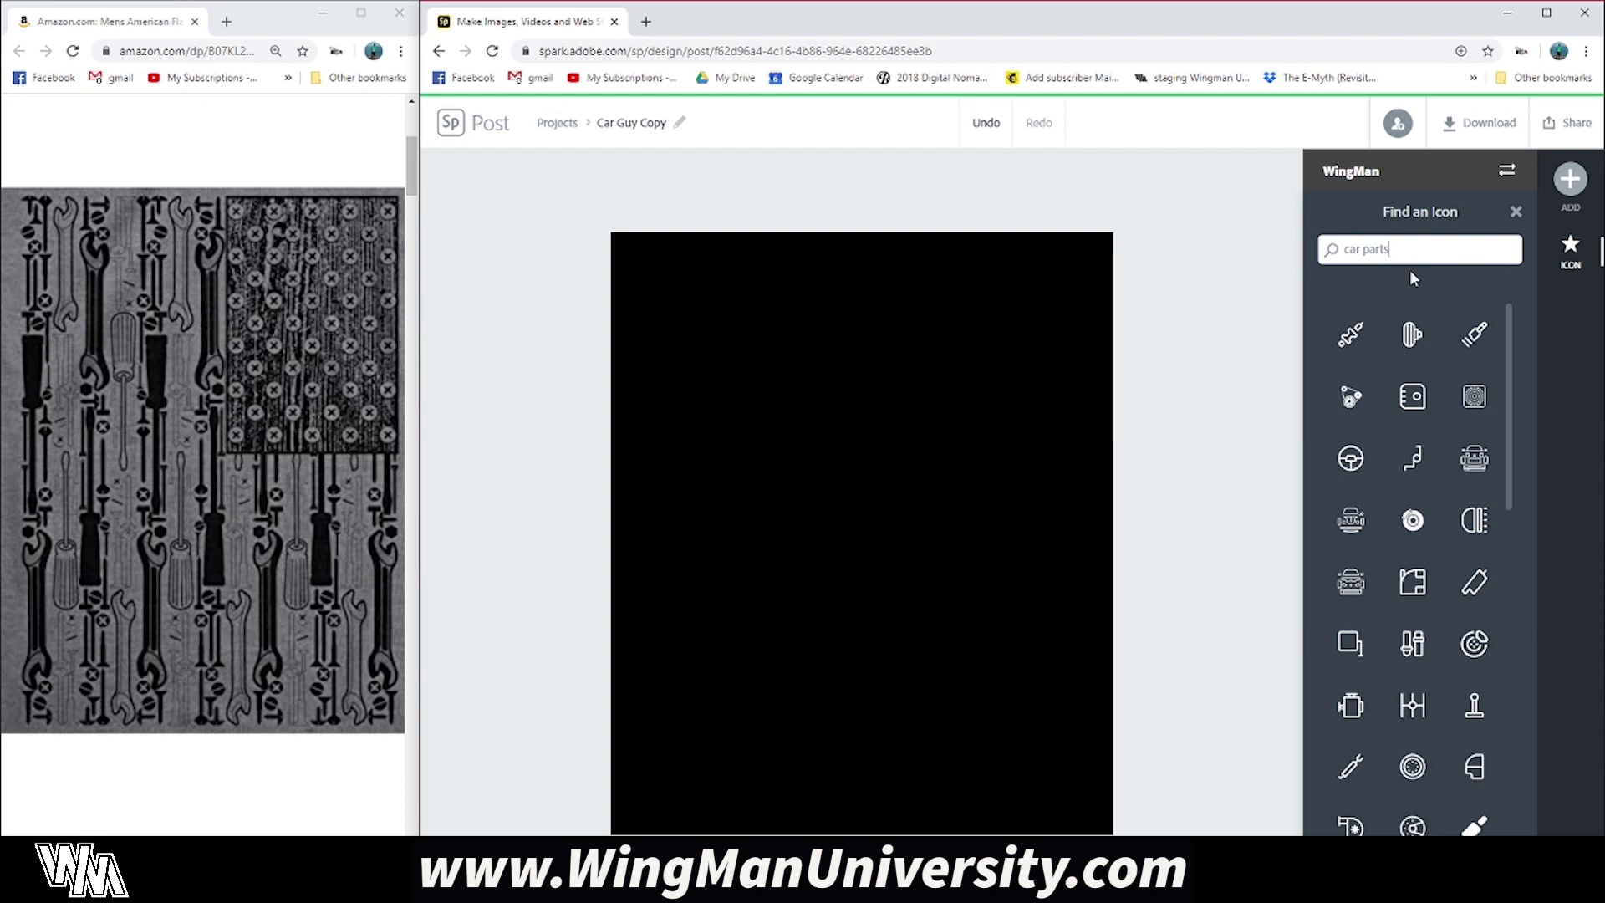
scroll(1438, 418, "down", 1)
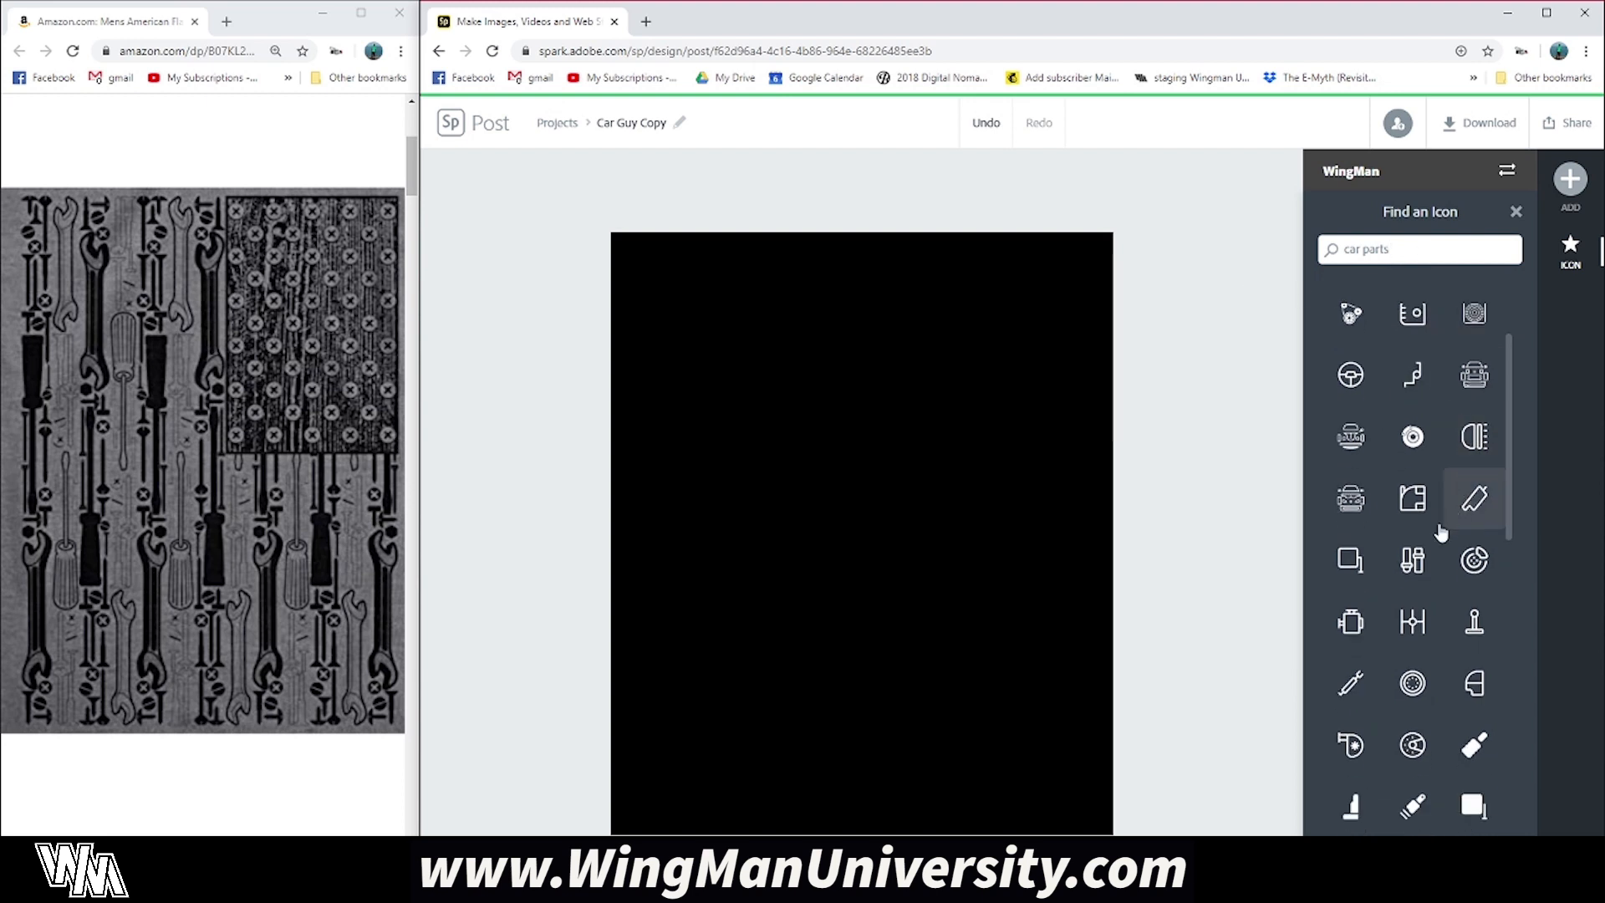
left_click(1358, 512)
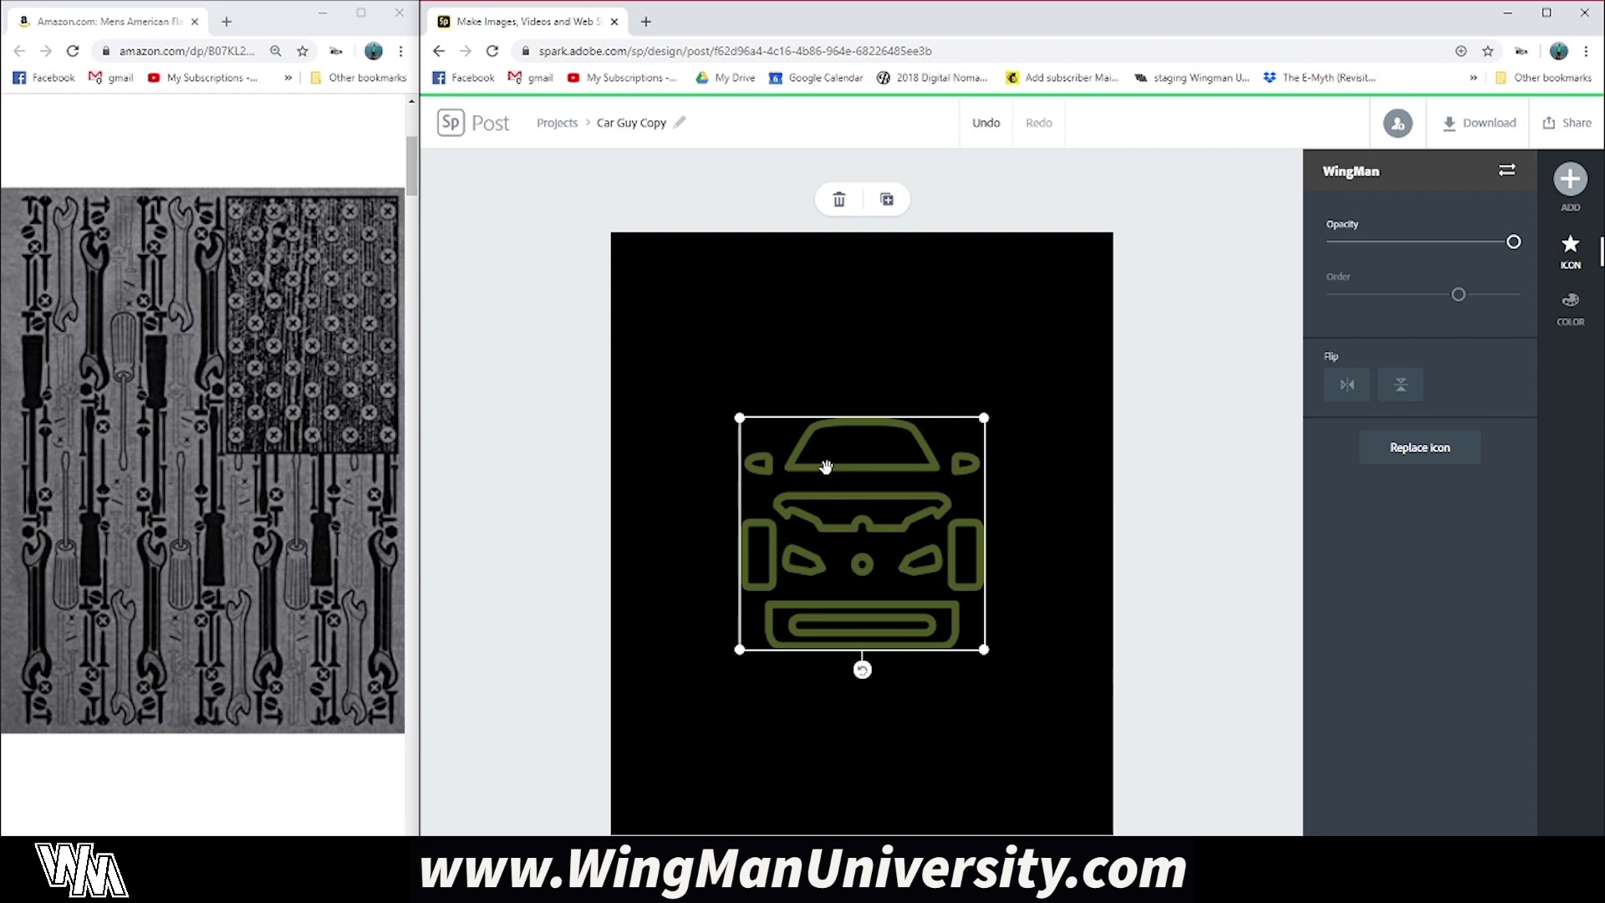
Step: Move the car icon to the upper-left part of the black canvas and deselect it
left_click_drag(862, 558, 740, 351)
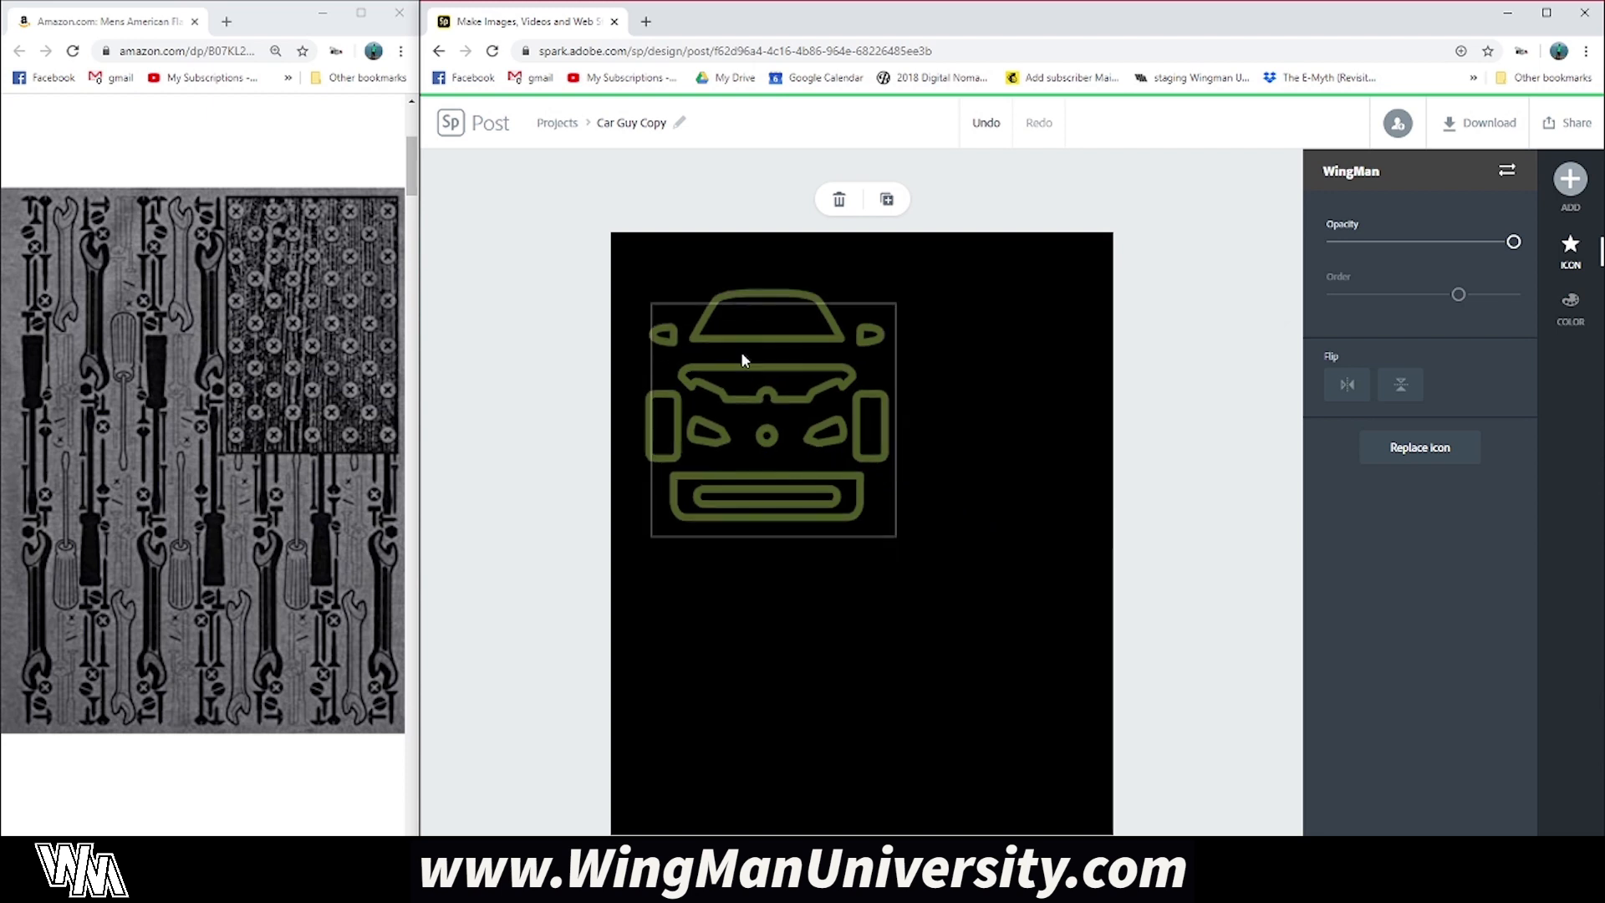
left_click_drag(875, 366, 794, 326)
left_click(972, 646)
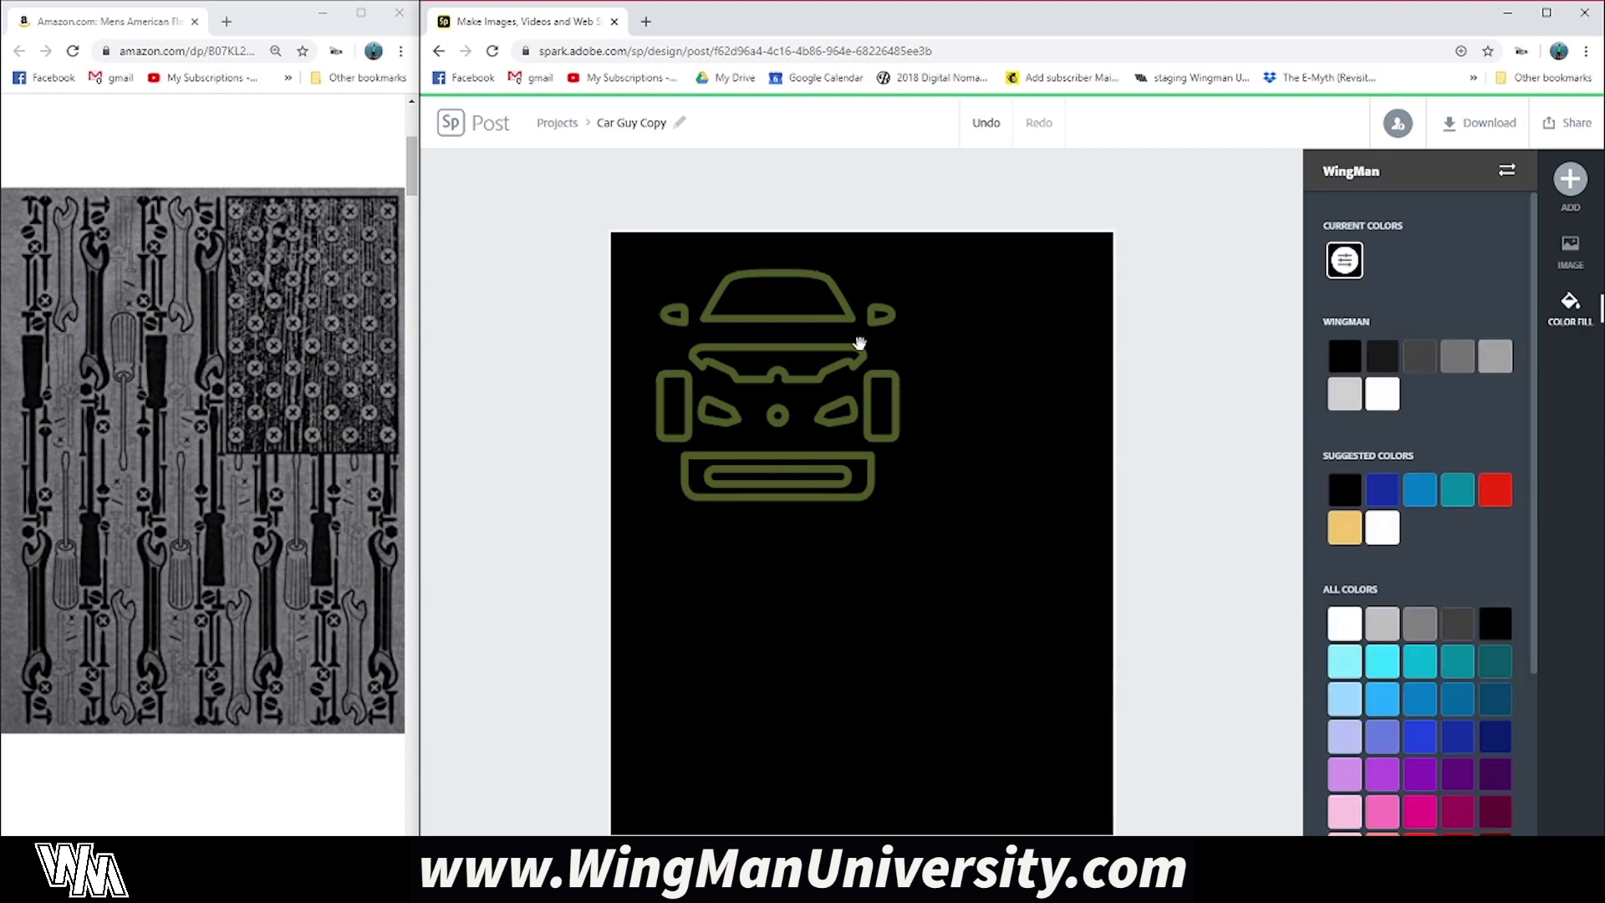
Step: Replace the car icon with the solid brake disc icon and shrink it within the canvas's upper area
left_click(836, 400)
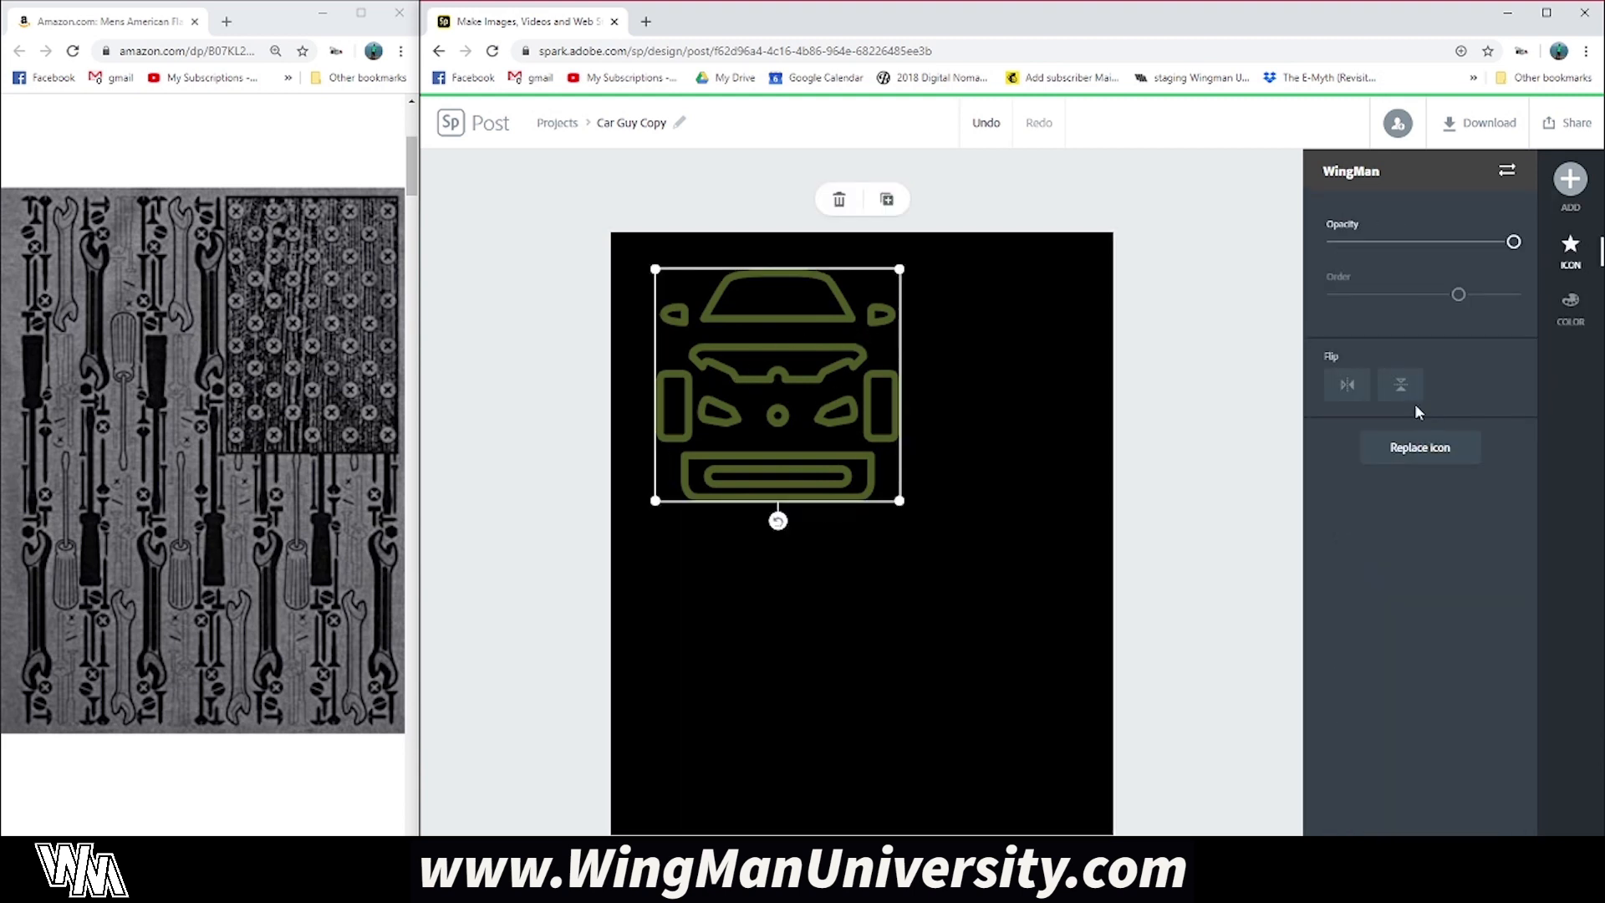
left_click(1440, 448)
left_click(1416, 438)
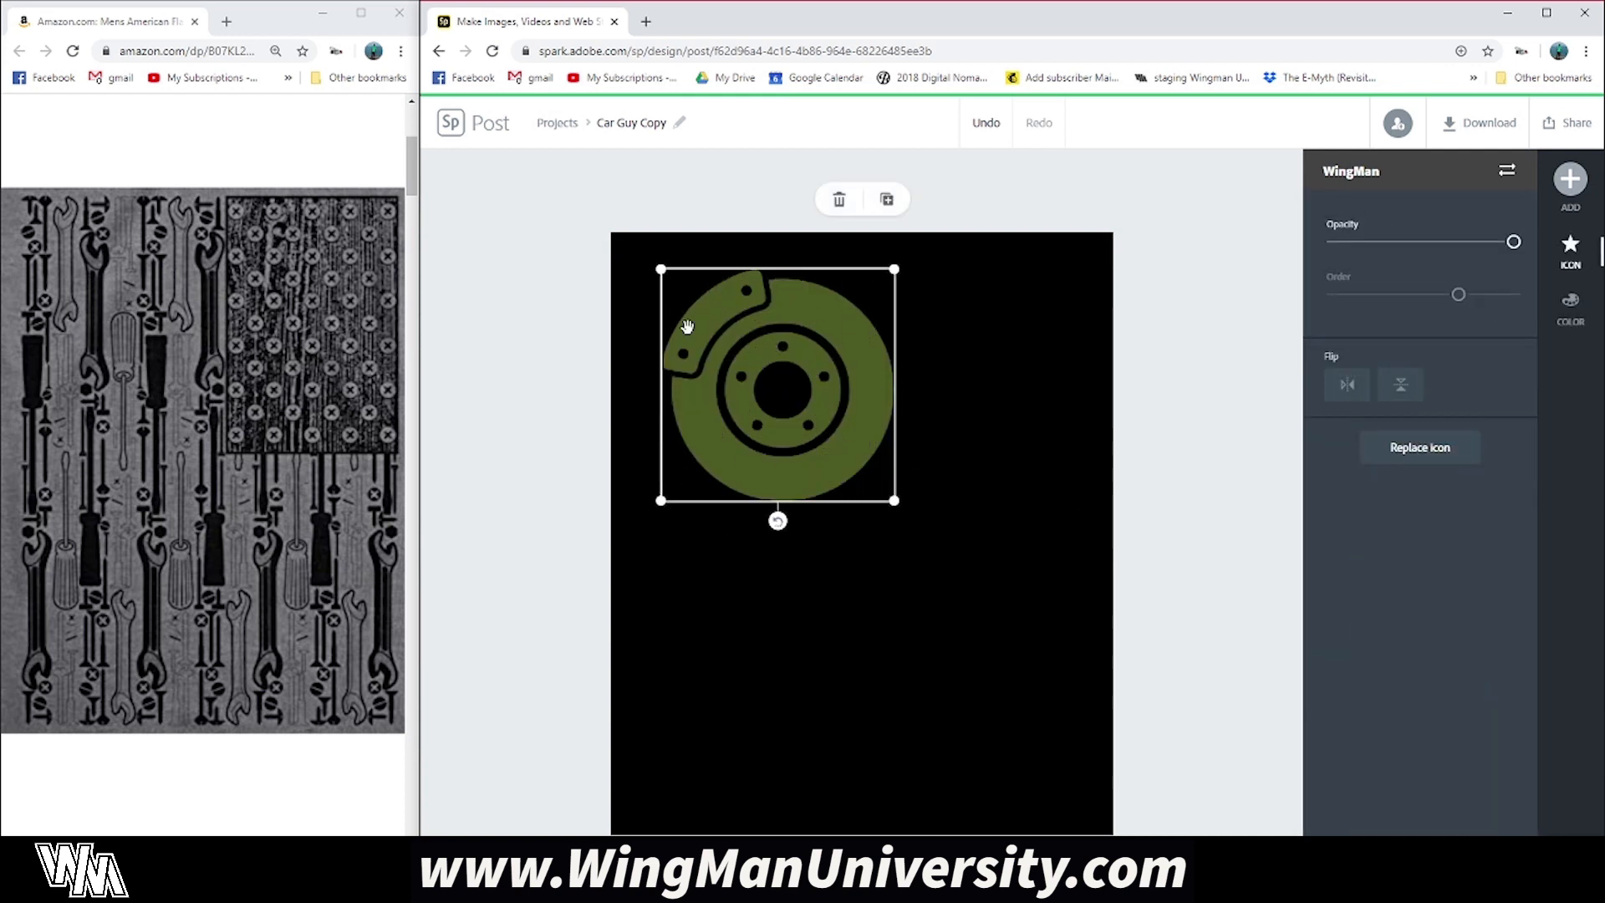
left_click_drag(893, 501, 802, 373)
Step: Duplicate the brake disc, replace the copy with the belt-and-pulleys icon, and place it below the original disc
left_click(887, 199)
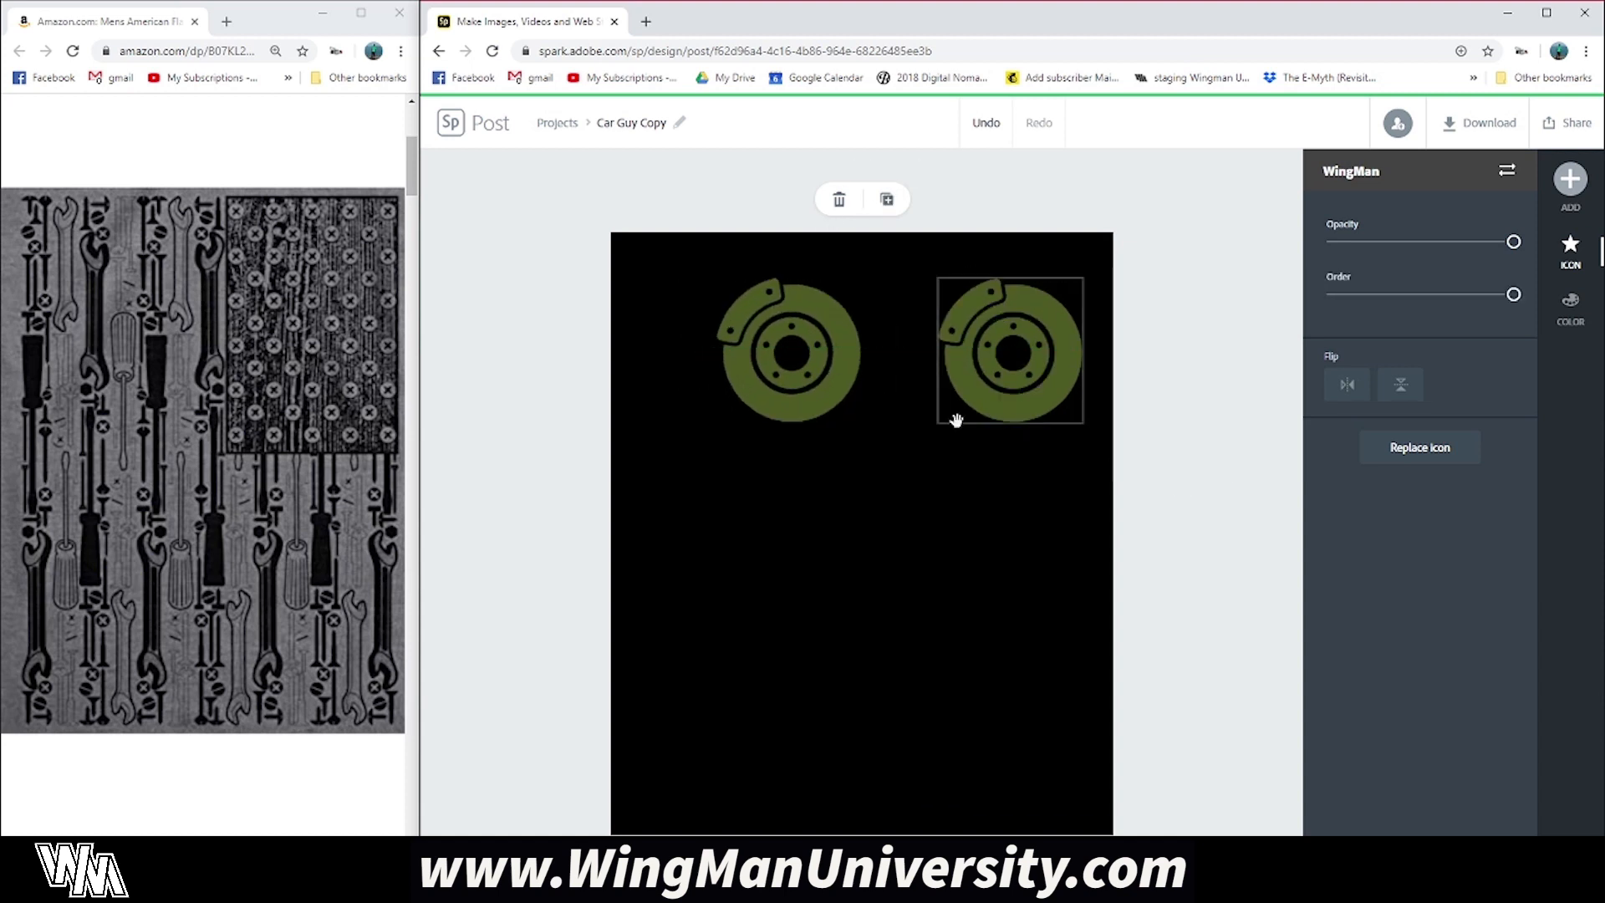
left_click(1393, 458)
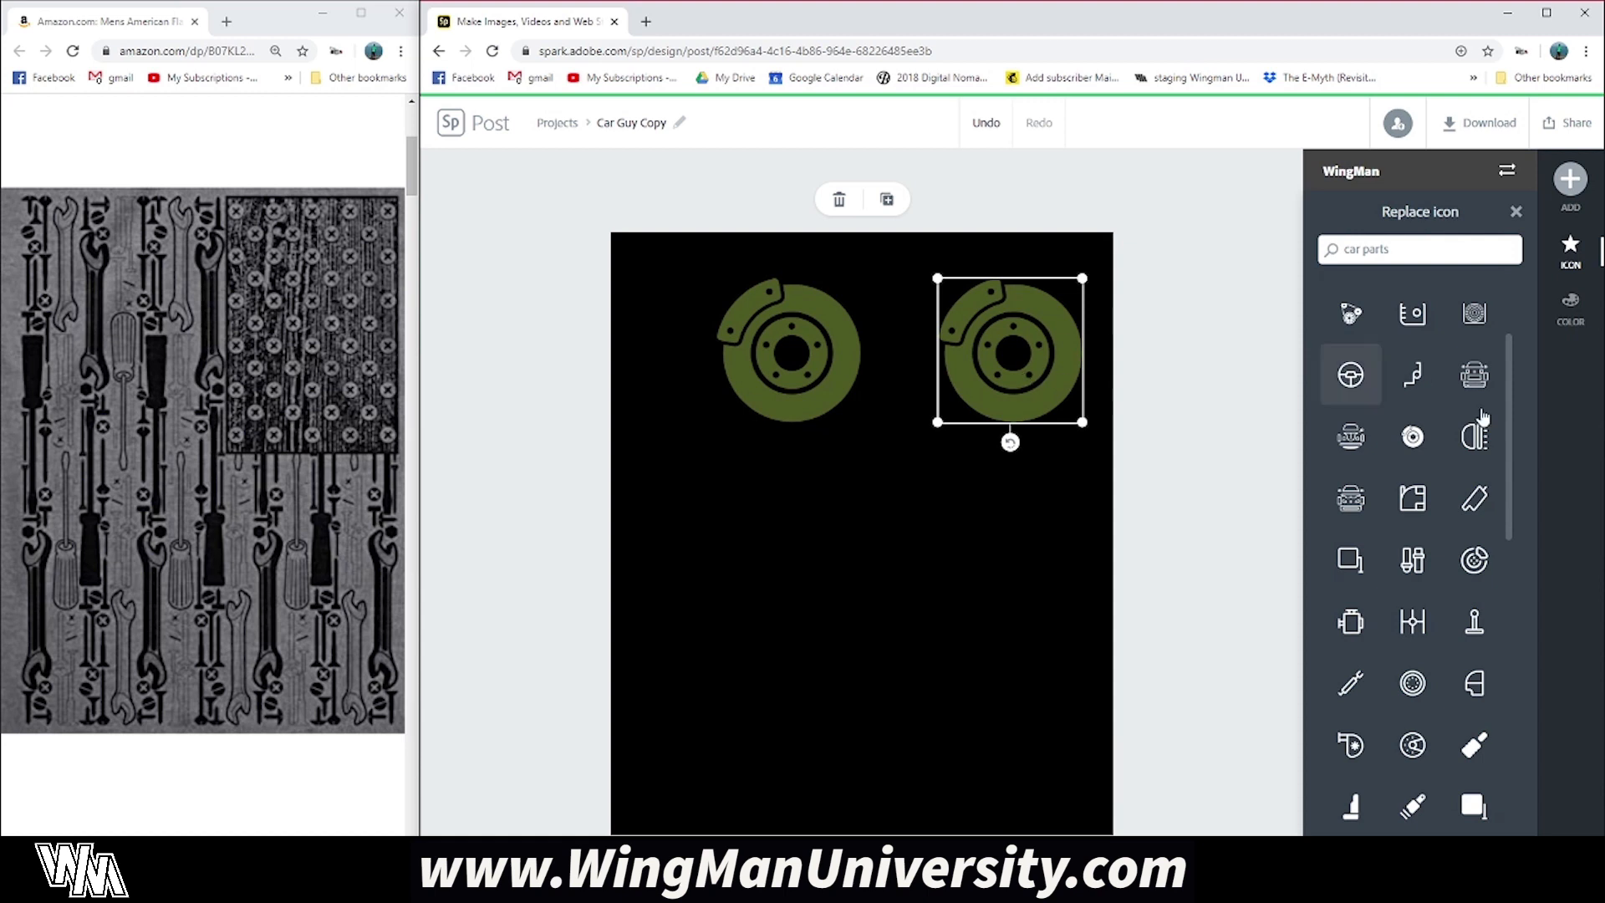
left_click(1368, 333)
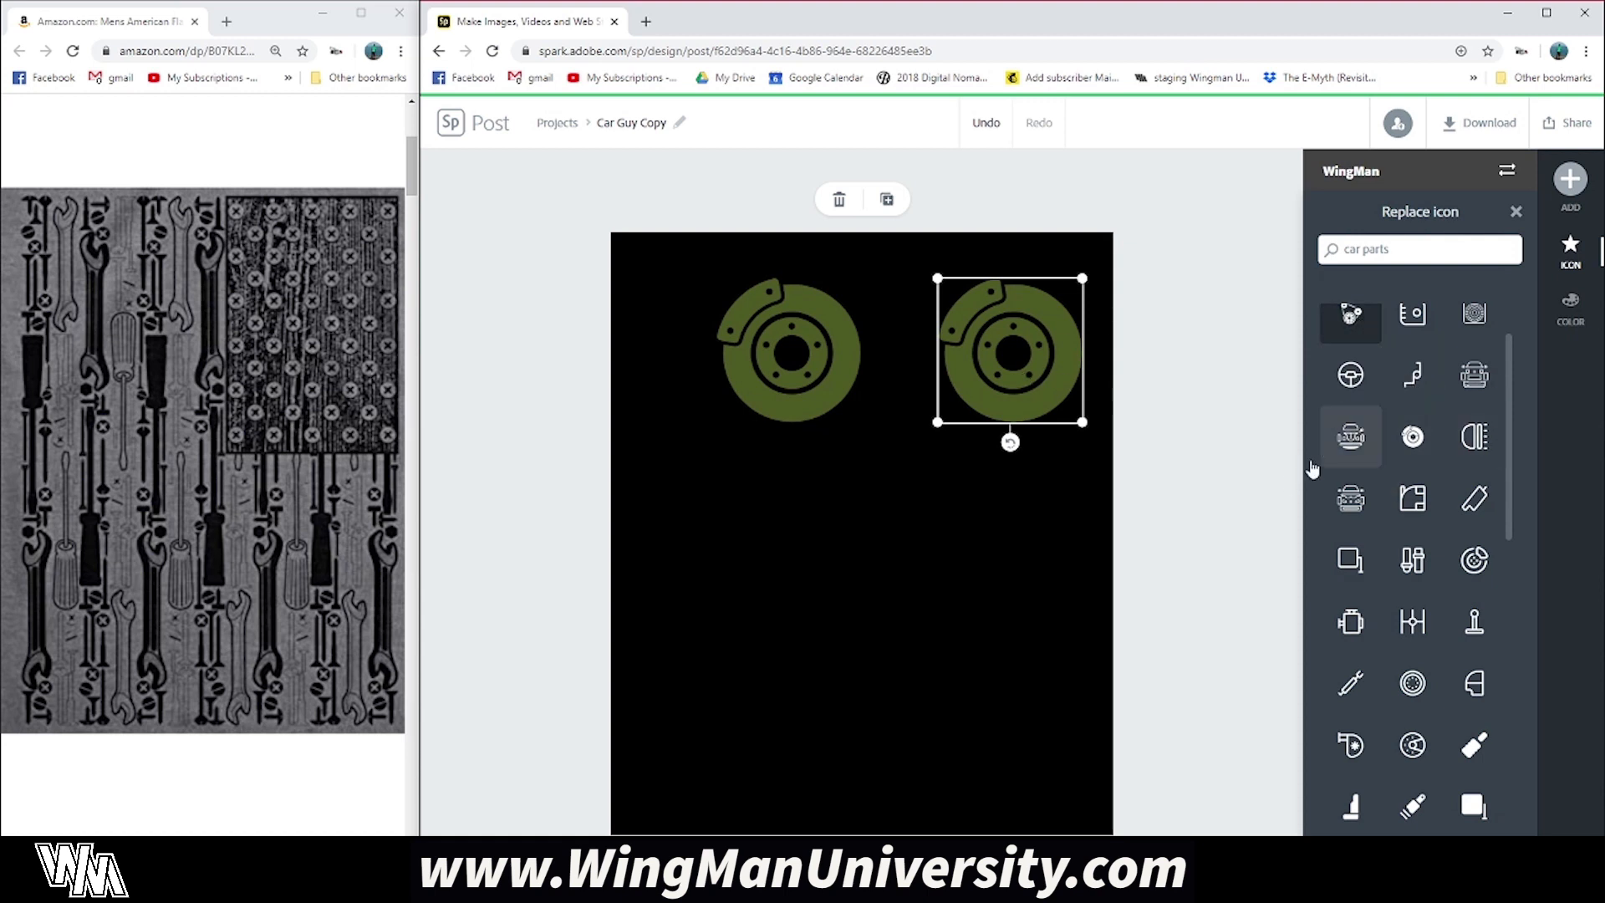
left_click_drag(1019, 393, 766, 606)
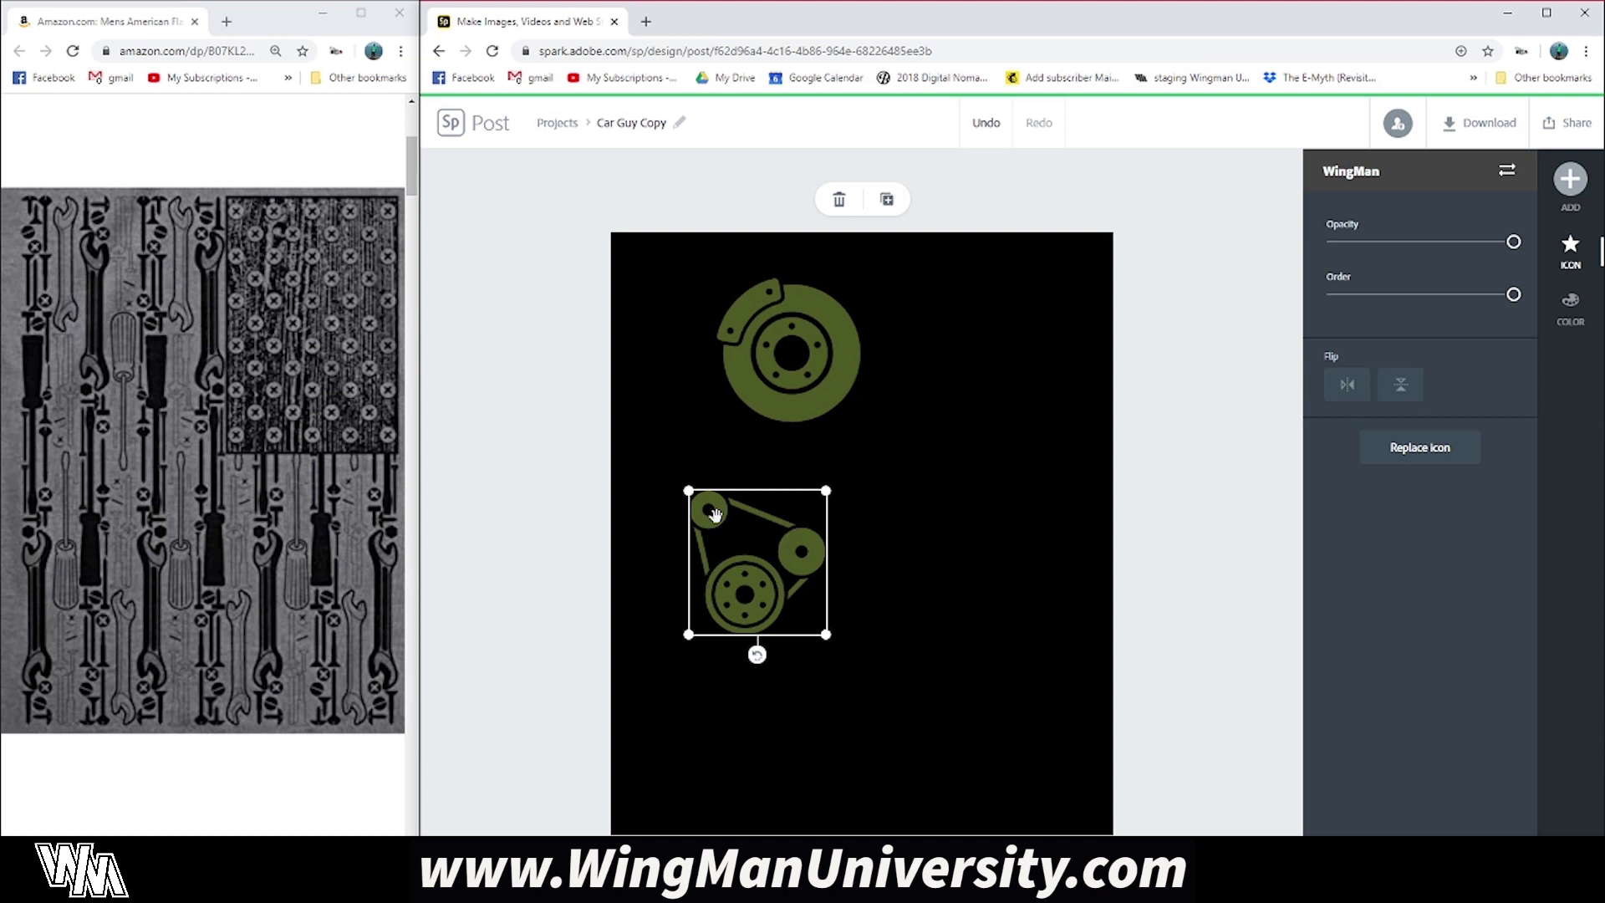
Step: Try rotating the belt-and-pulleys icon clockwise, and turn it back to its original angle
left_click_drag(756, 656, 669, 649)
left_click(878, 770)
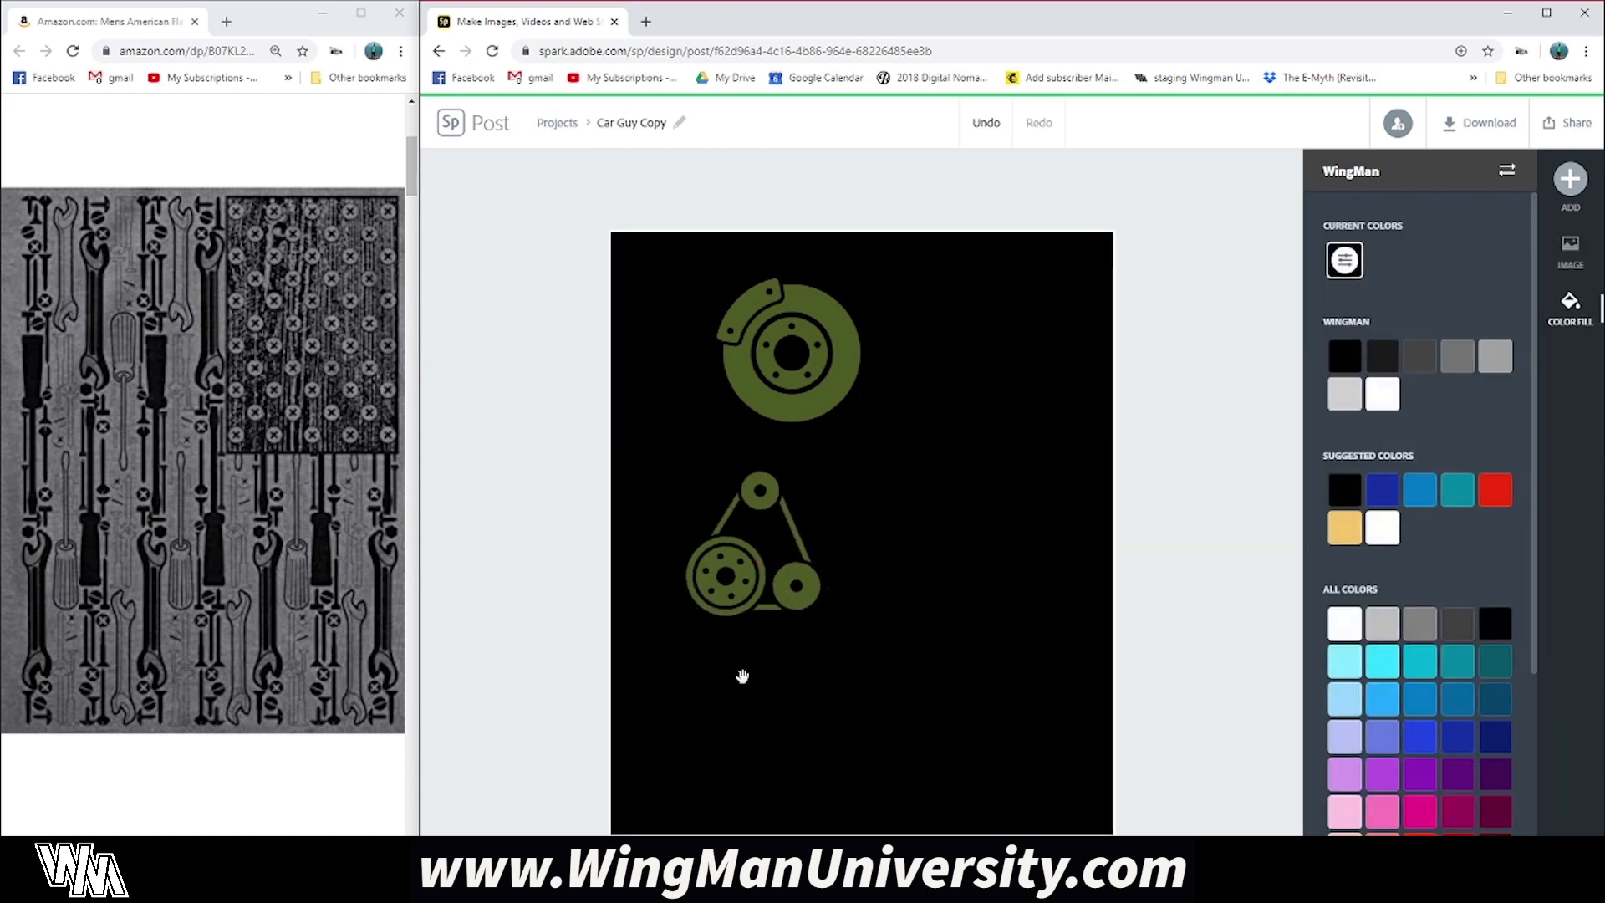
left_click(730, 595)
left_click_drag(696, 638, 757, 656)
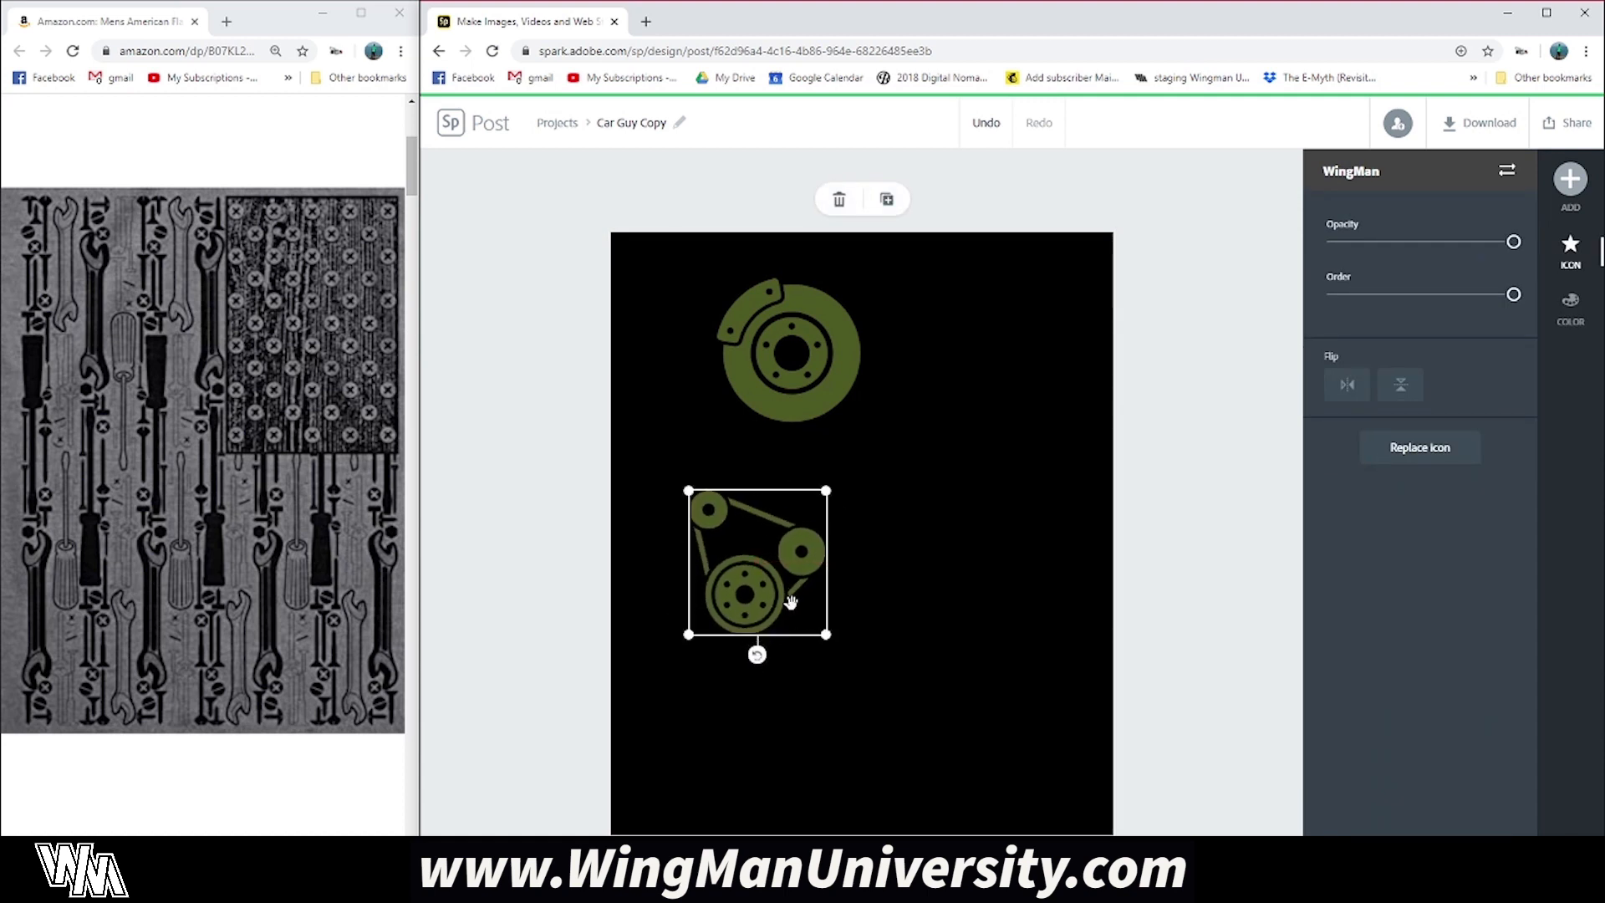
Step: Duplicate the belt-and-pulleys icon and move the copy to the right, just below the brake disc's level
left_click(887, 199)
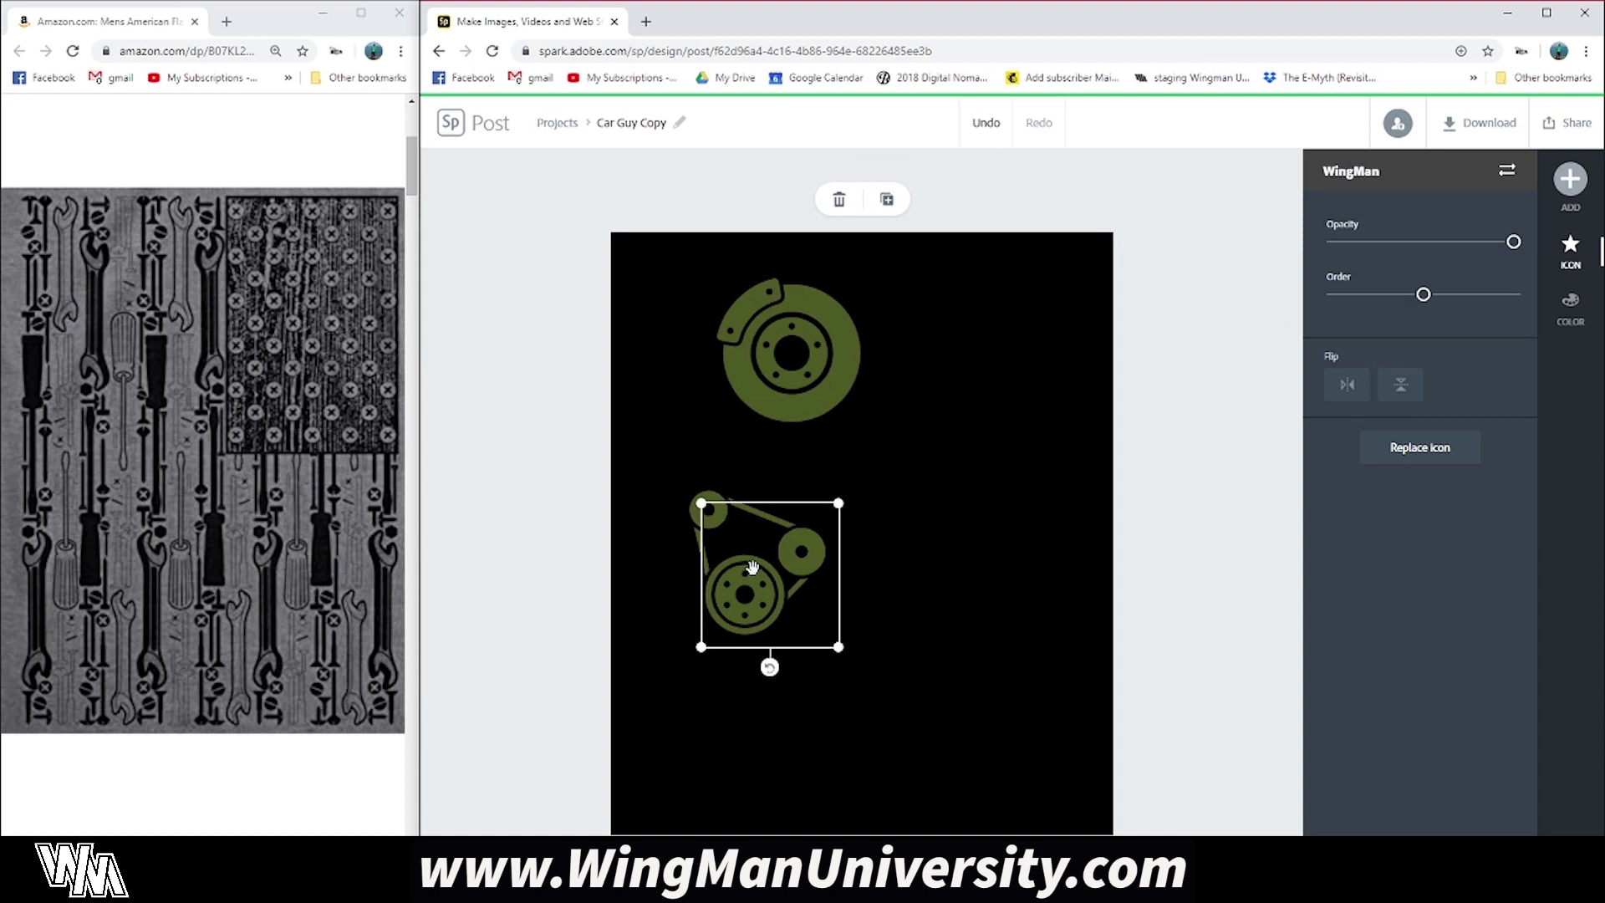
left_click_drag(759, 586, 936, 470)
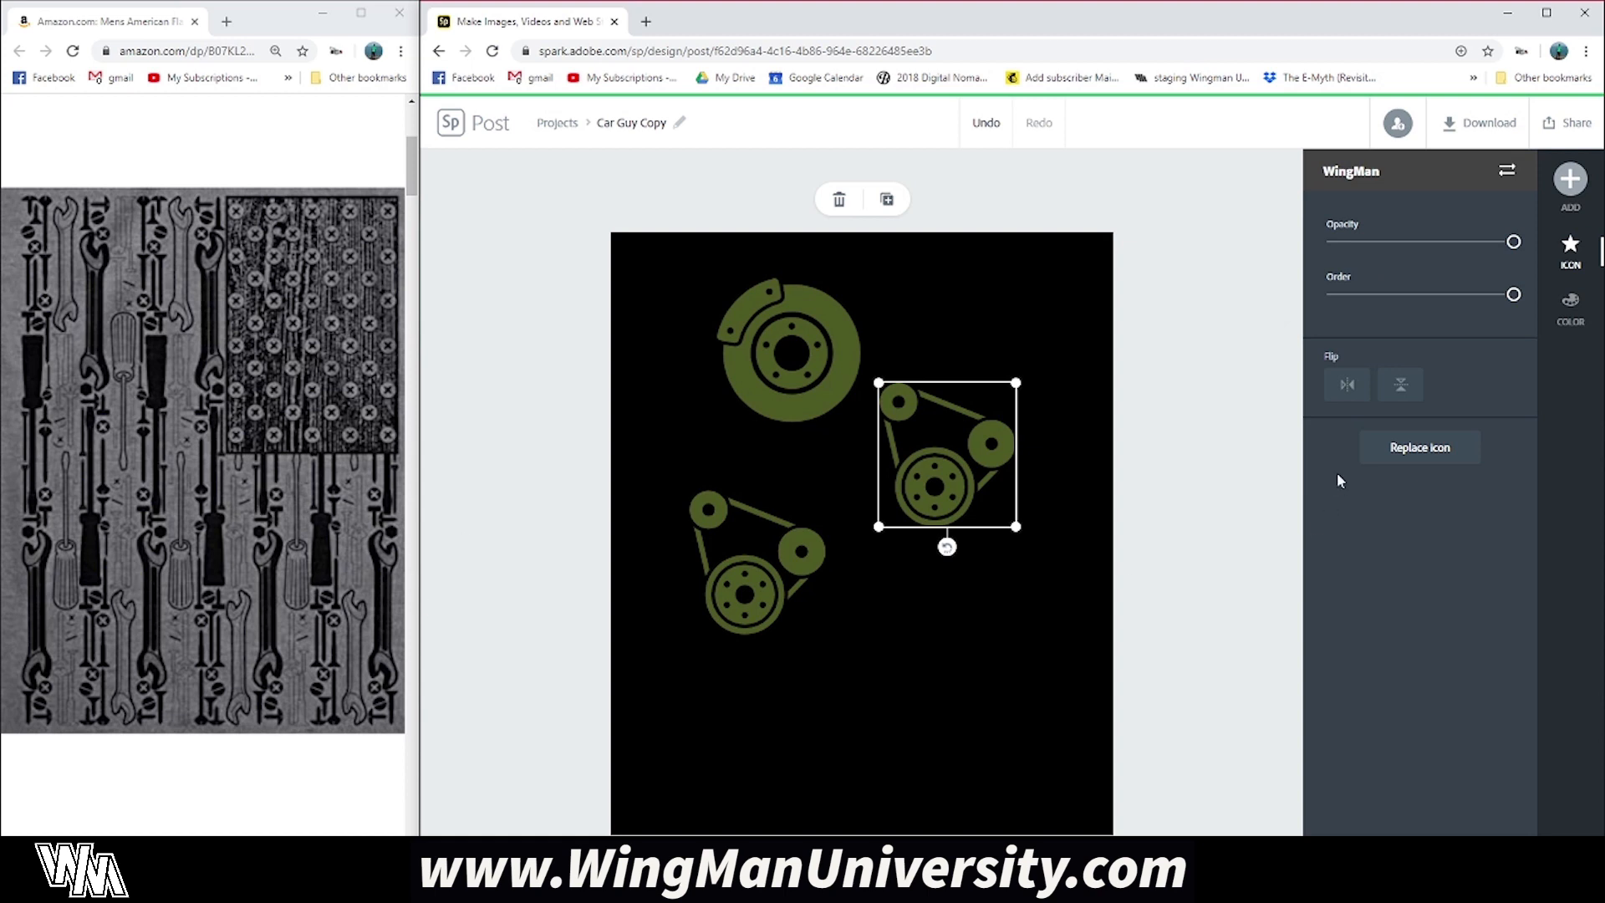
Step: Replace the copied belt-and-pulleys icon with the solid diagonal shock absorber icon
left_click(1417, 455)
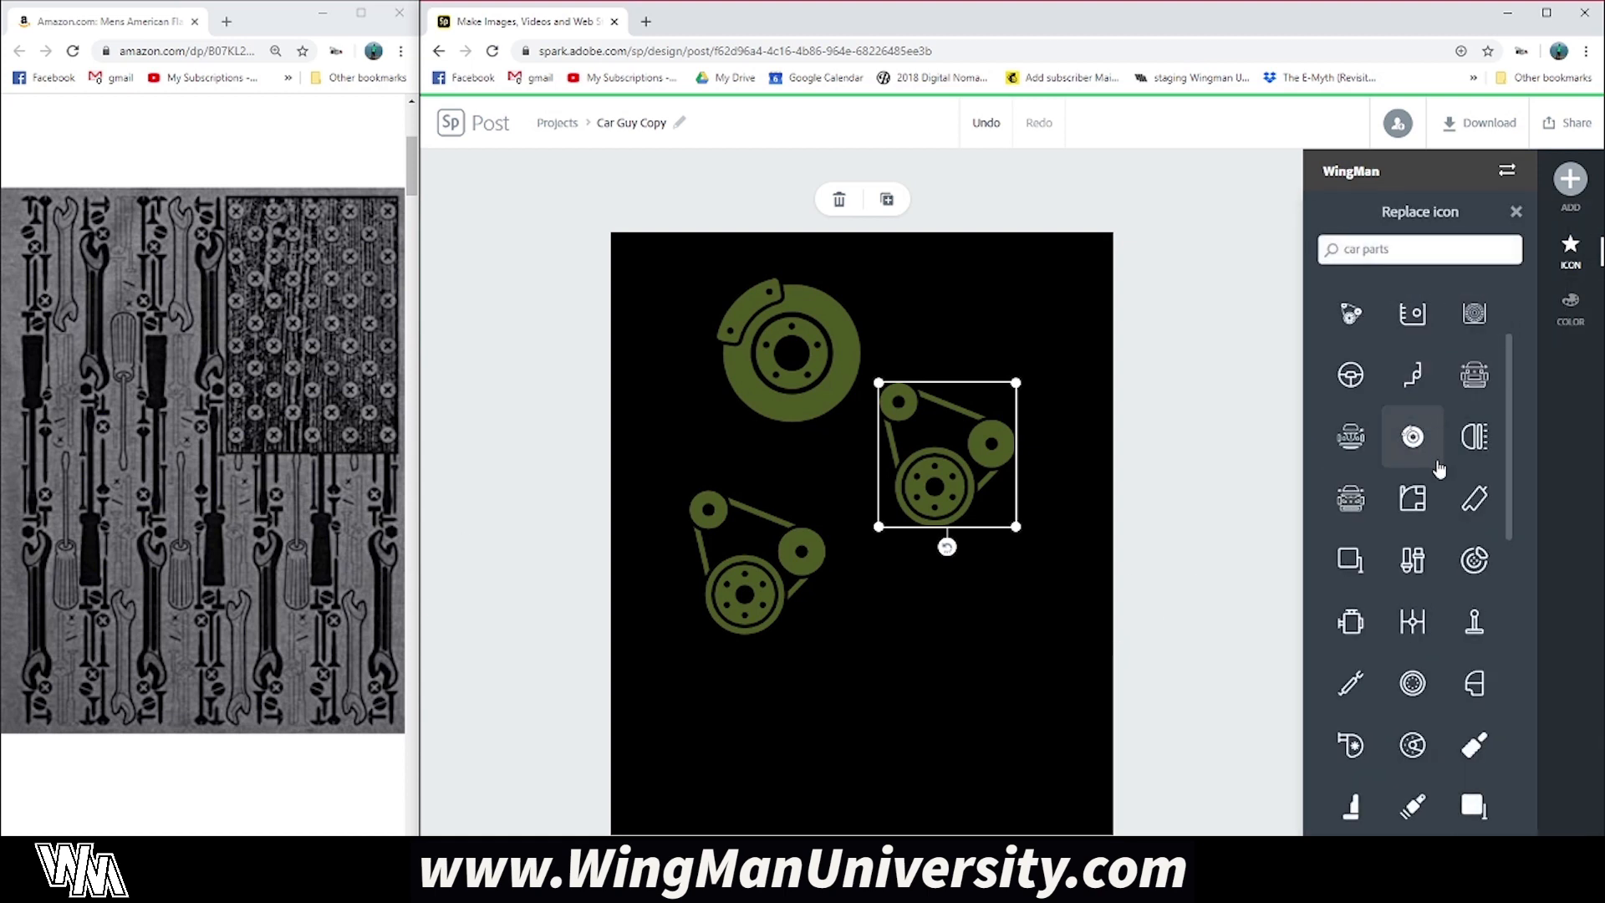
scroll(1413, 551, "down", 2)
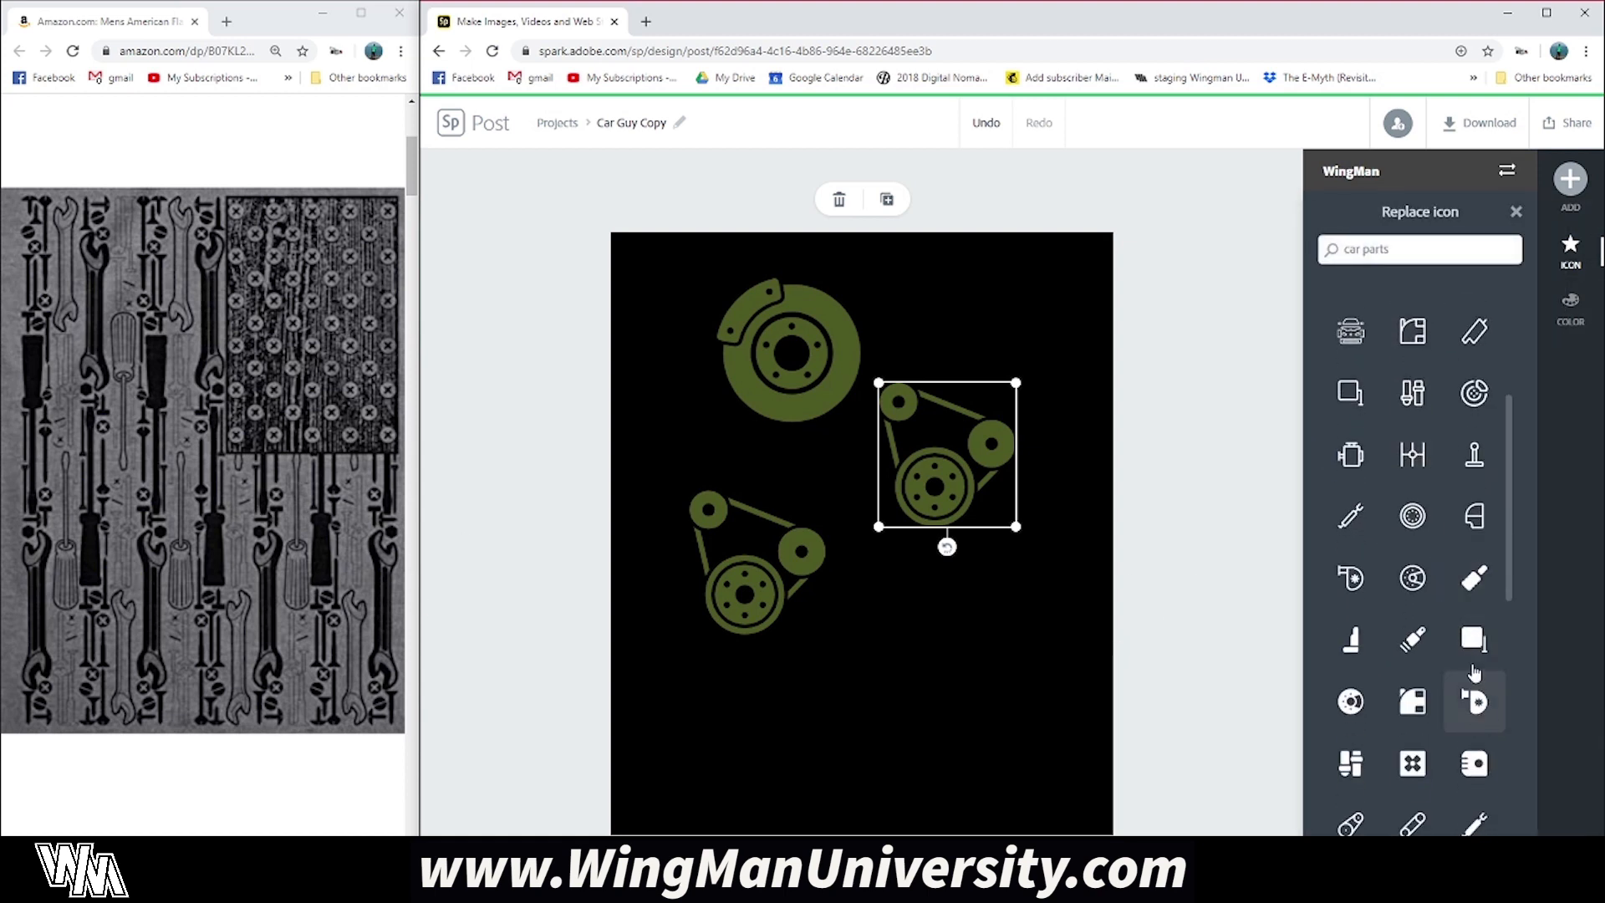
scroll(1454, 585, "down", 1)
left_click(1408, 562)
left_click_drag(947, 544, 938, 584)
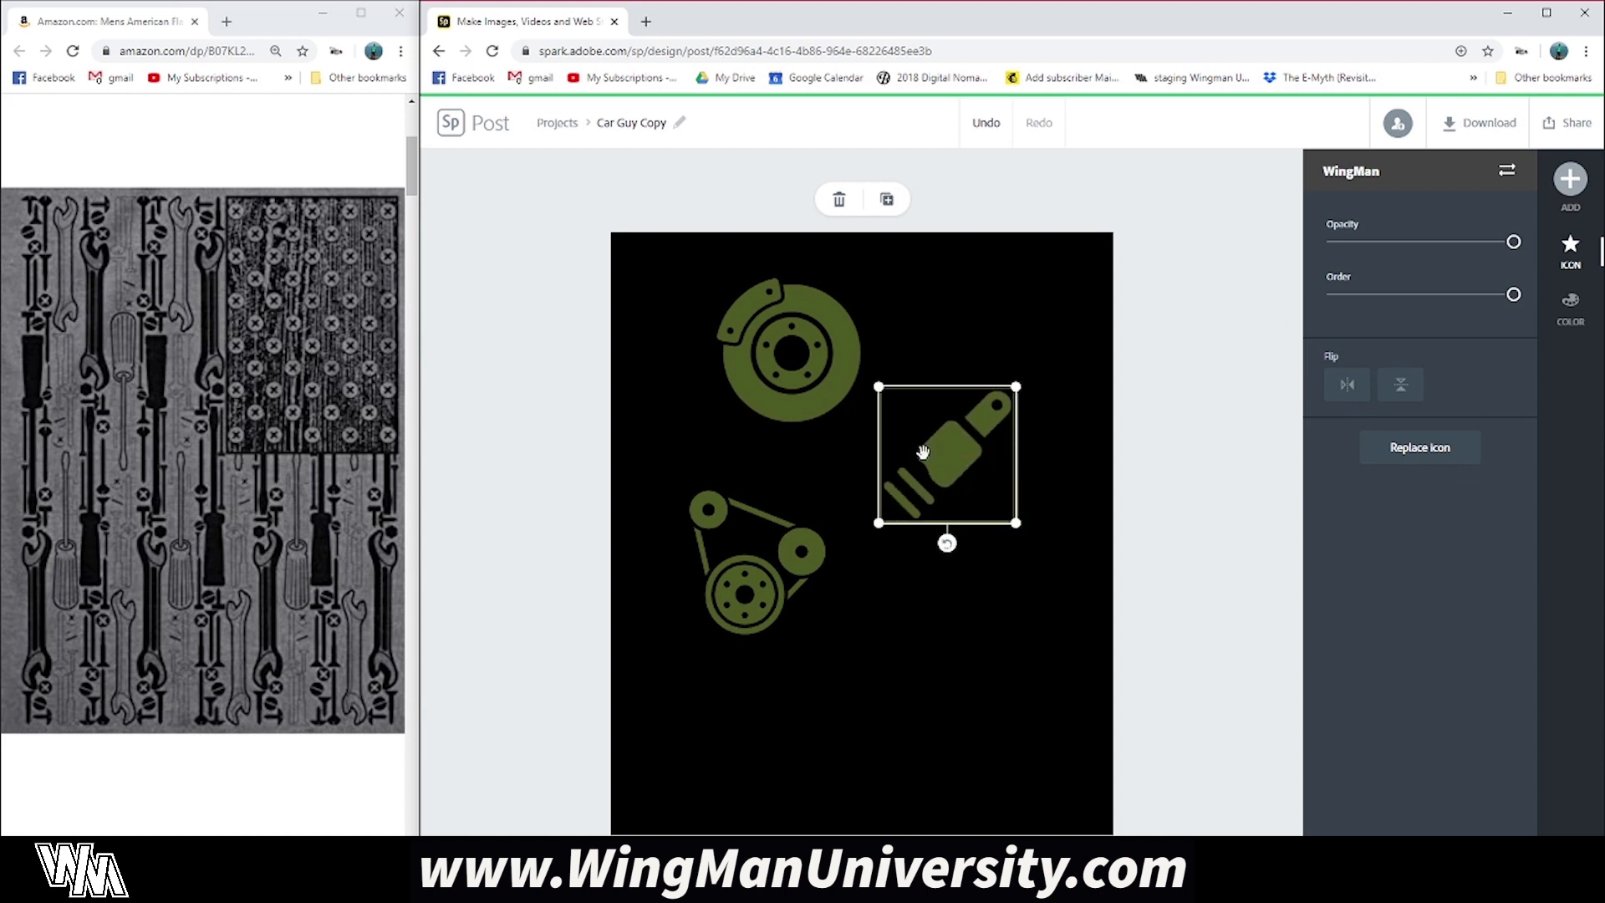
Step: Replace the shock absorber with the solid engine icon and move it beside the brake disc
left_click(1437, 444)
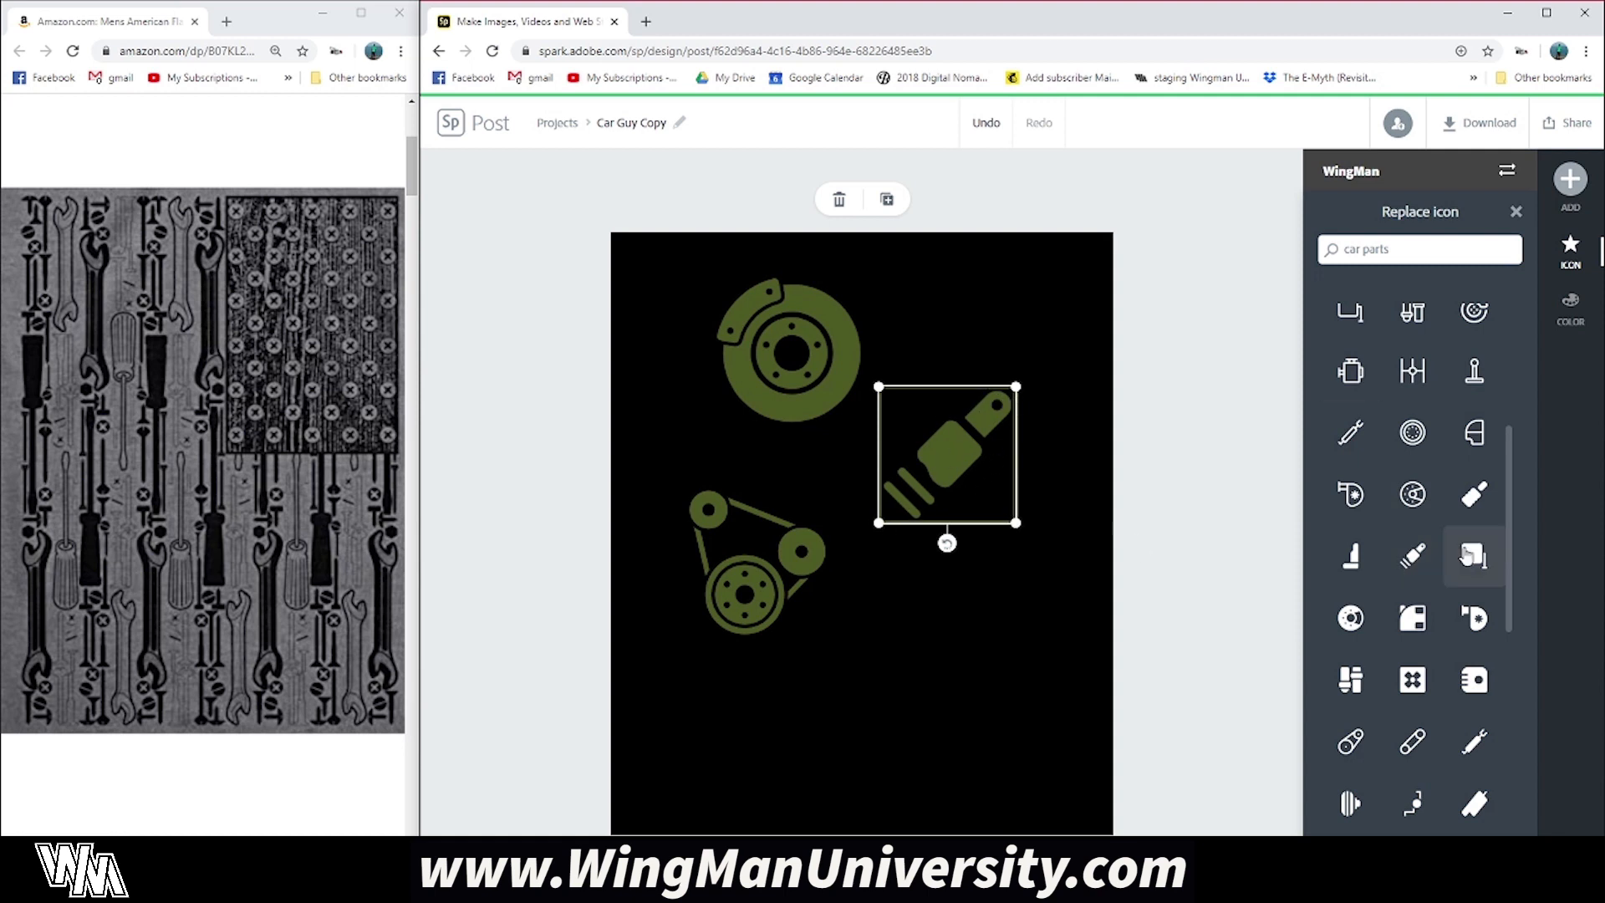
scroll(1464, 556, "down", 1)
scroll(1465, 555, "down", 5)
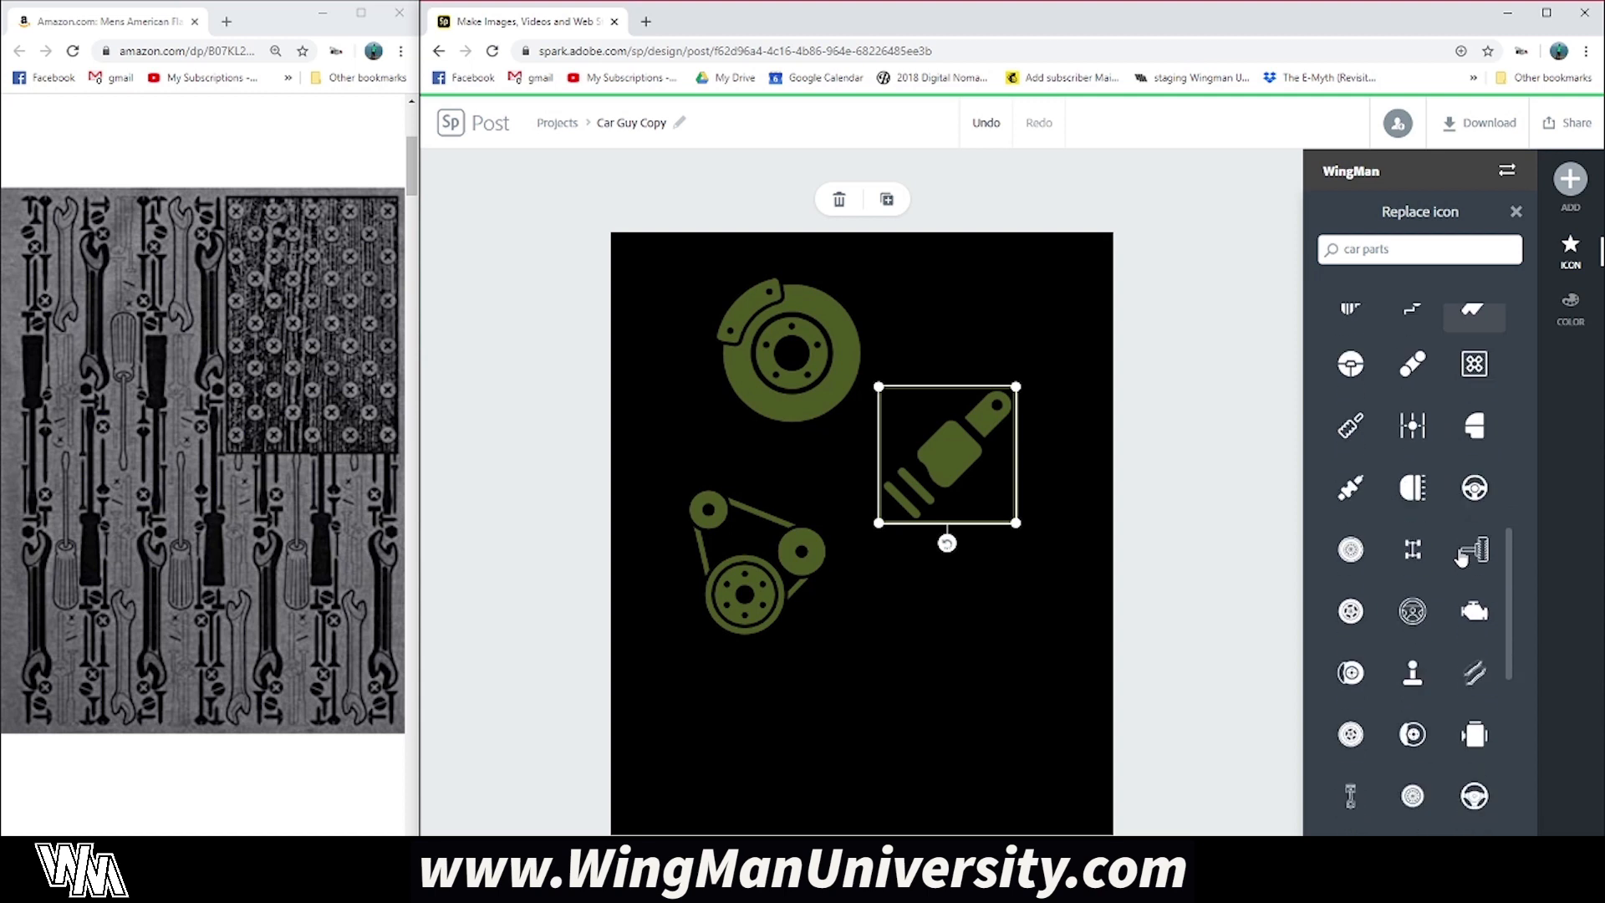
scroll(1461, 562, "down", 1)
left_click(1471, 531)
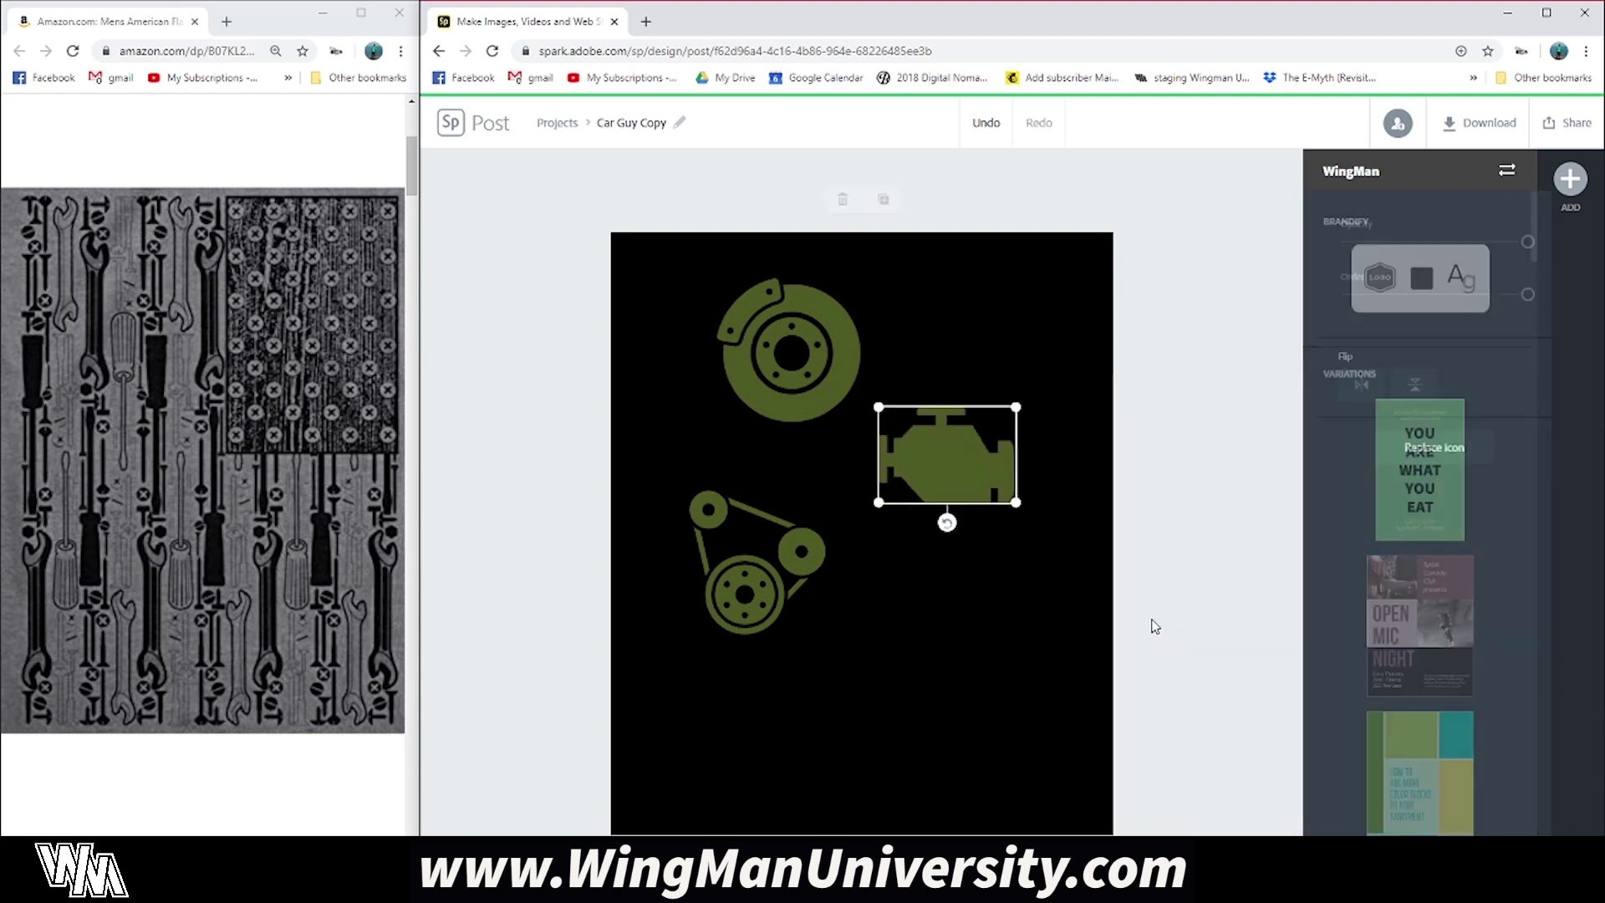
left_click_drag(944, 480, 973, 351)
Step: Duplicate the engine icon and replace the copy with the outlined piston icon
key("ctrl+c")
key("ctrl+v")
left_click(1424, 451)
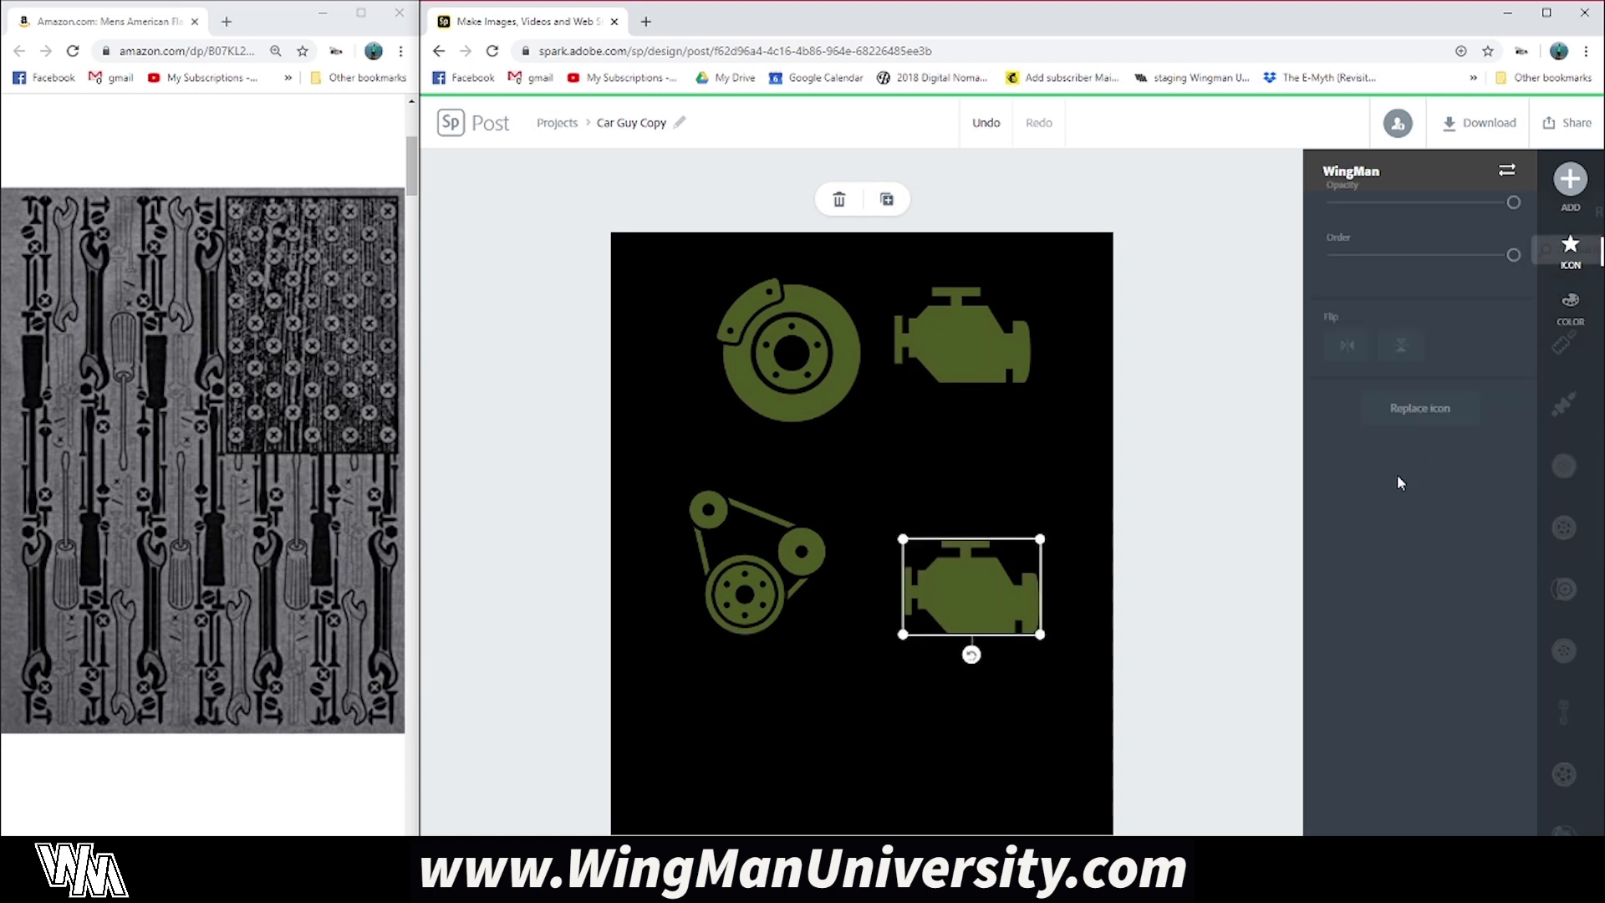
scroll(1412, 576, "down", 1)
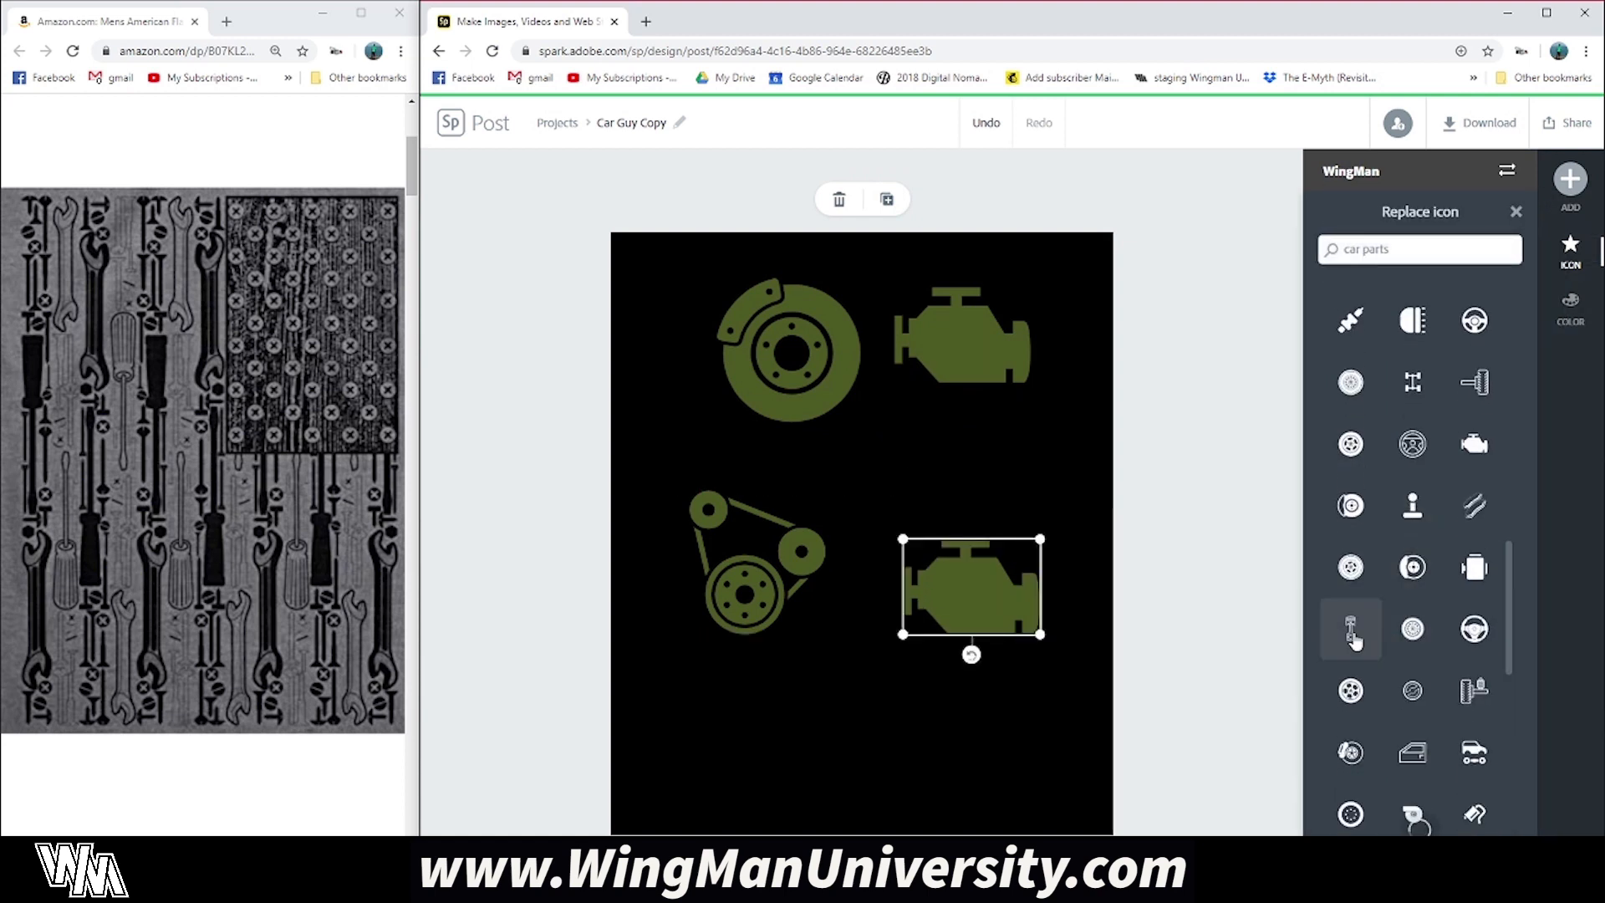
left_click(1351, 631)
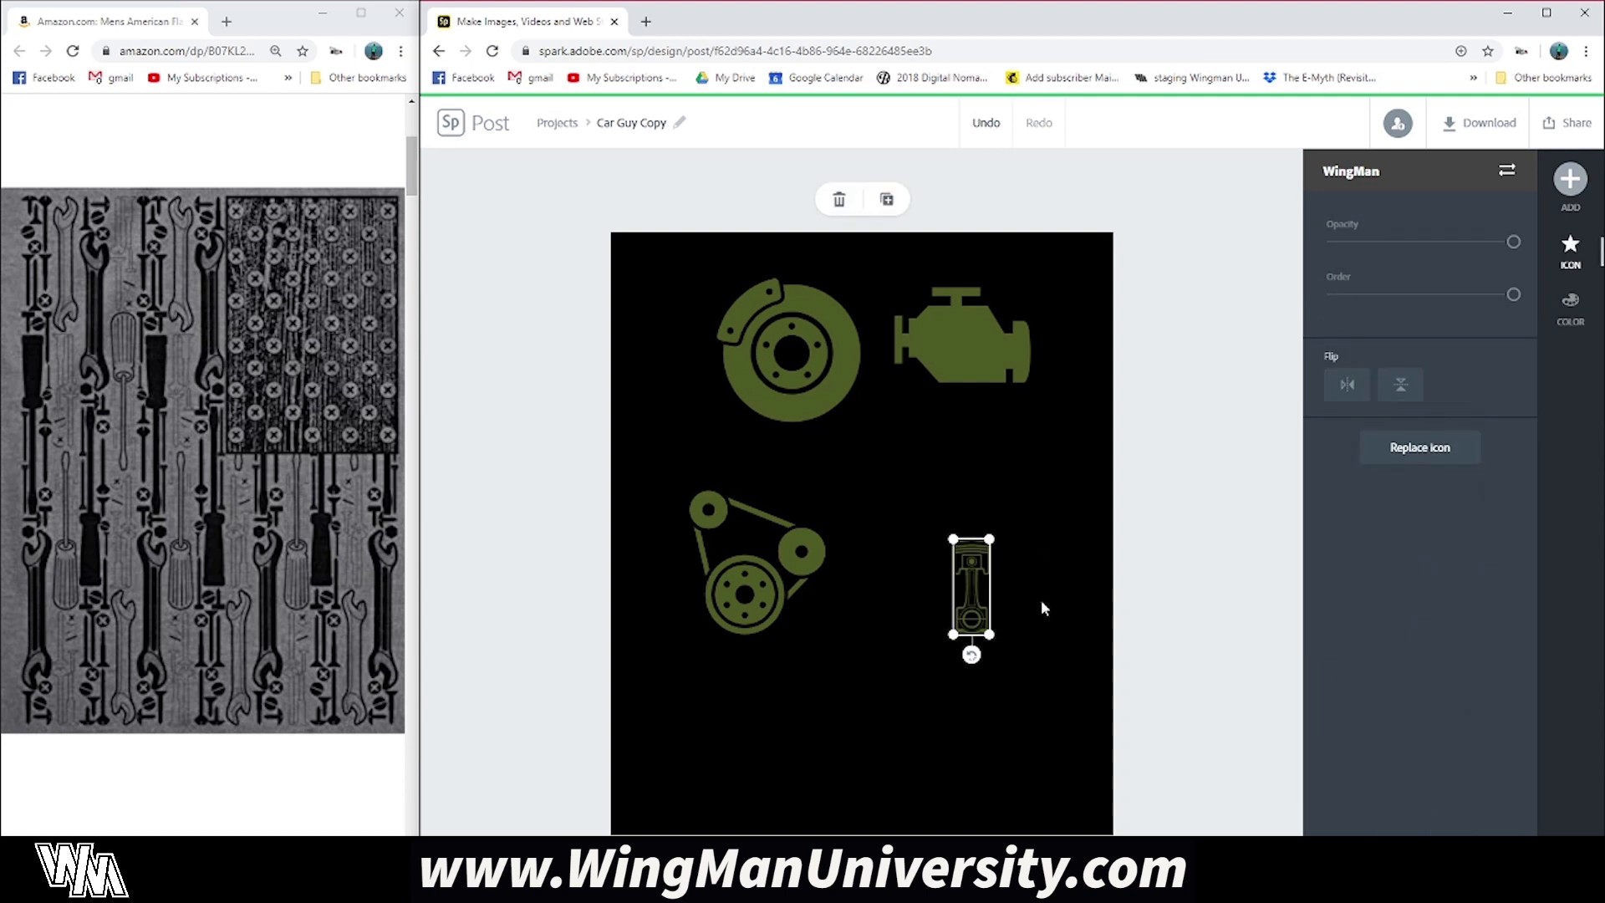
Step: Enlarge the outlined piston and position it along the canvas's right side, below the engine
left_click_drag(990, 634, 1076, 710)
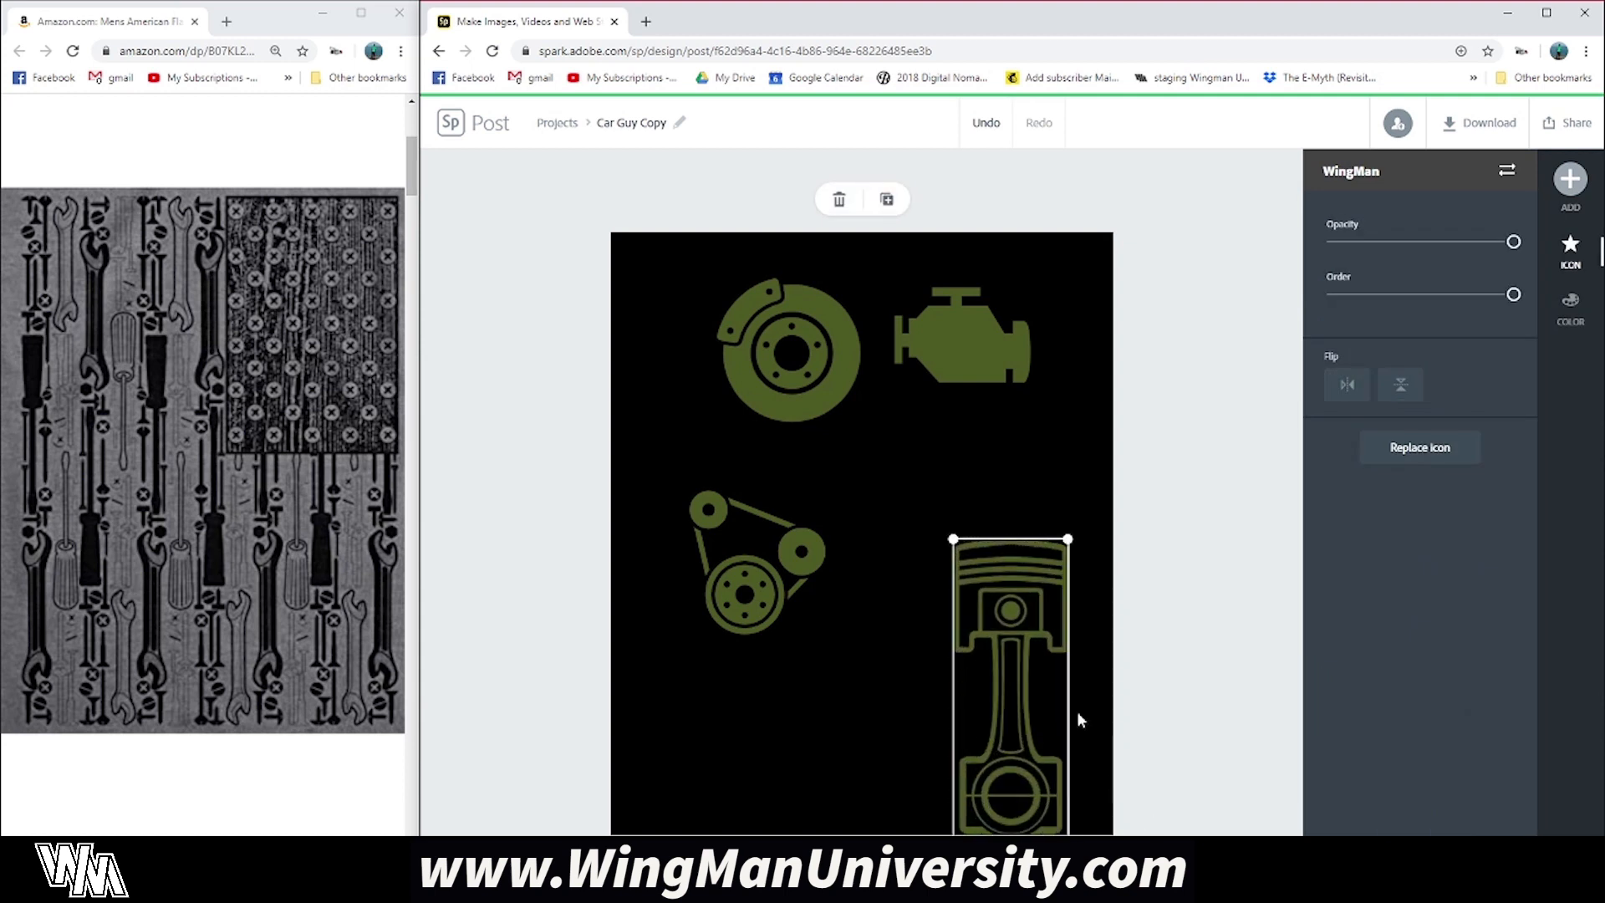
left_click_drag(1005, 585, 1019, 513)
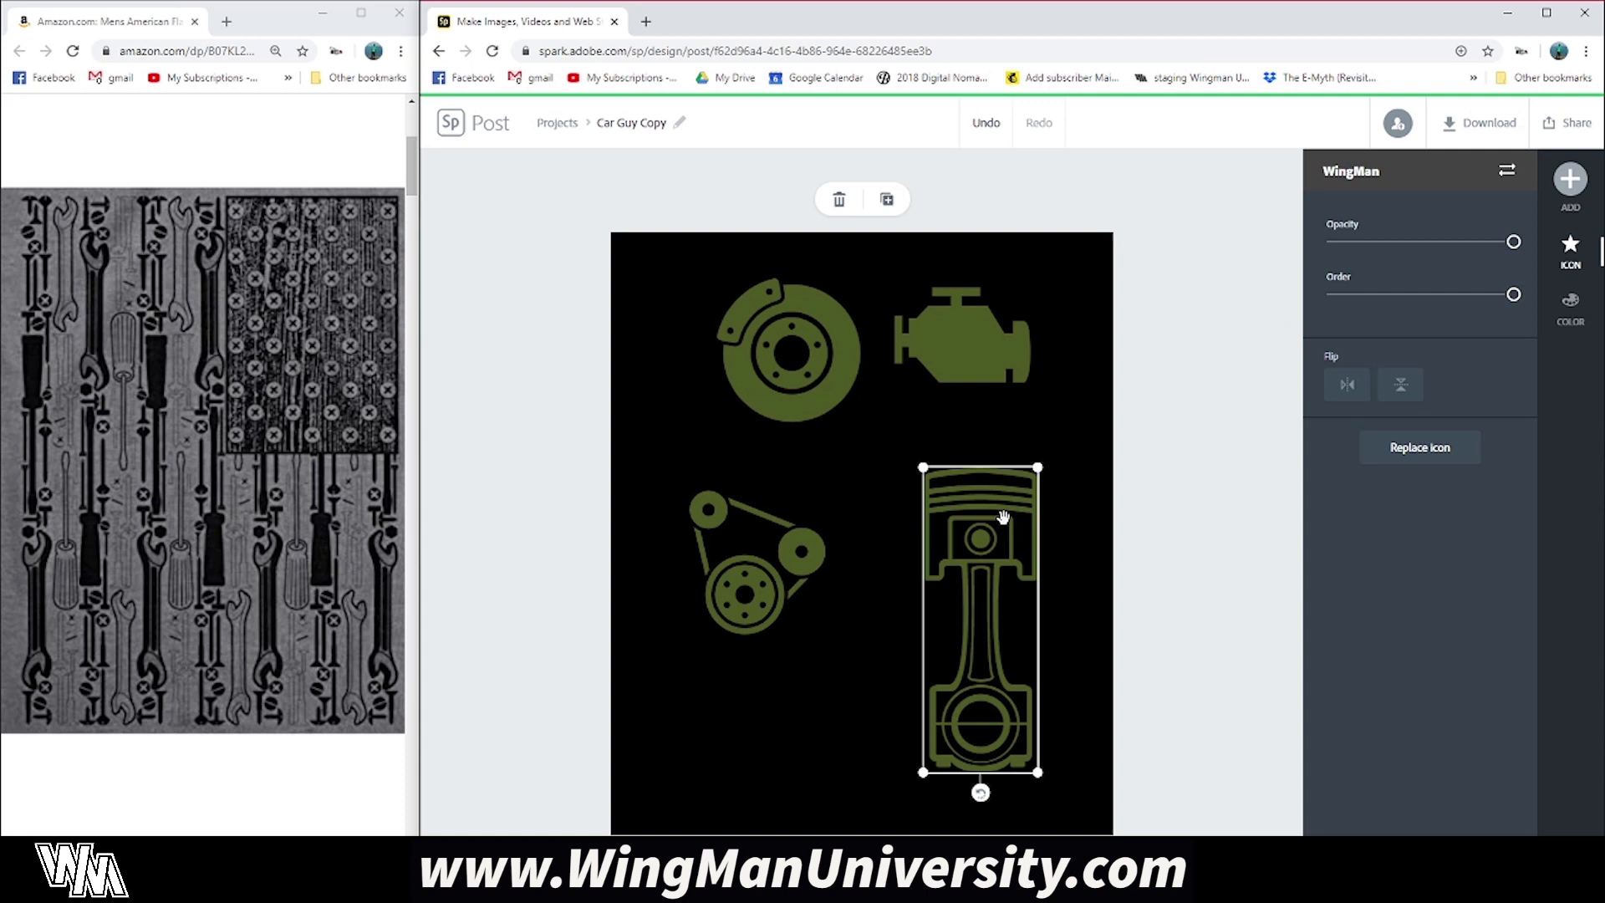
left_click_drag(980, 543, 1026, 541)
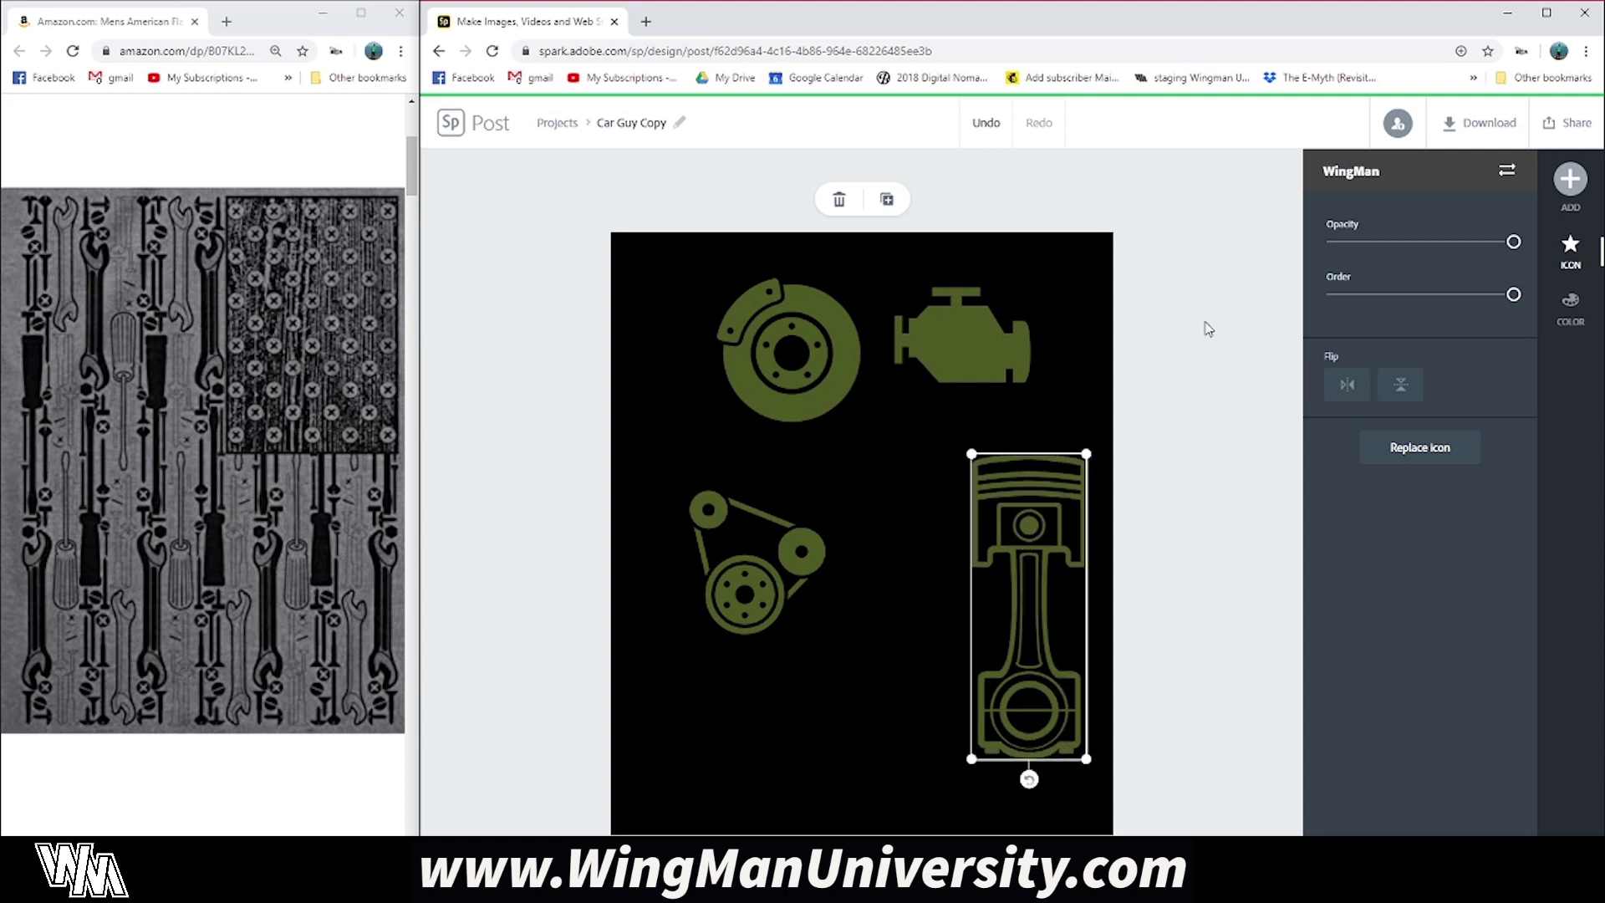
Step: Search the replacement icons for "car piston" and swap the outlined piston for a solid one
left_click(1439, 449)
left_click_drag(1392, 249, 1365, 250)
type("piston")
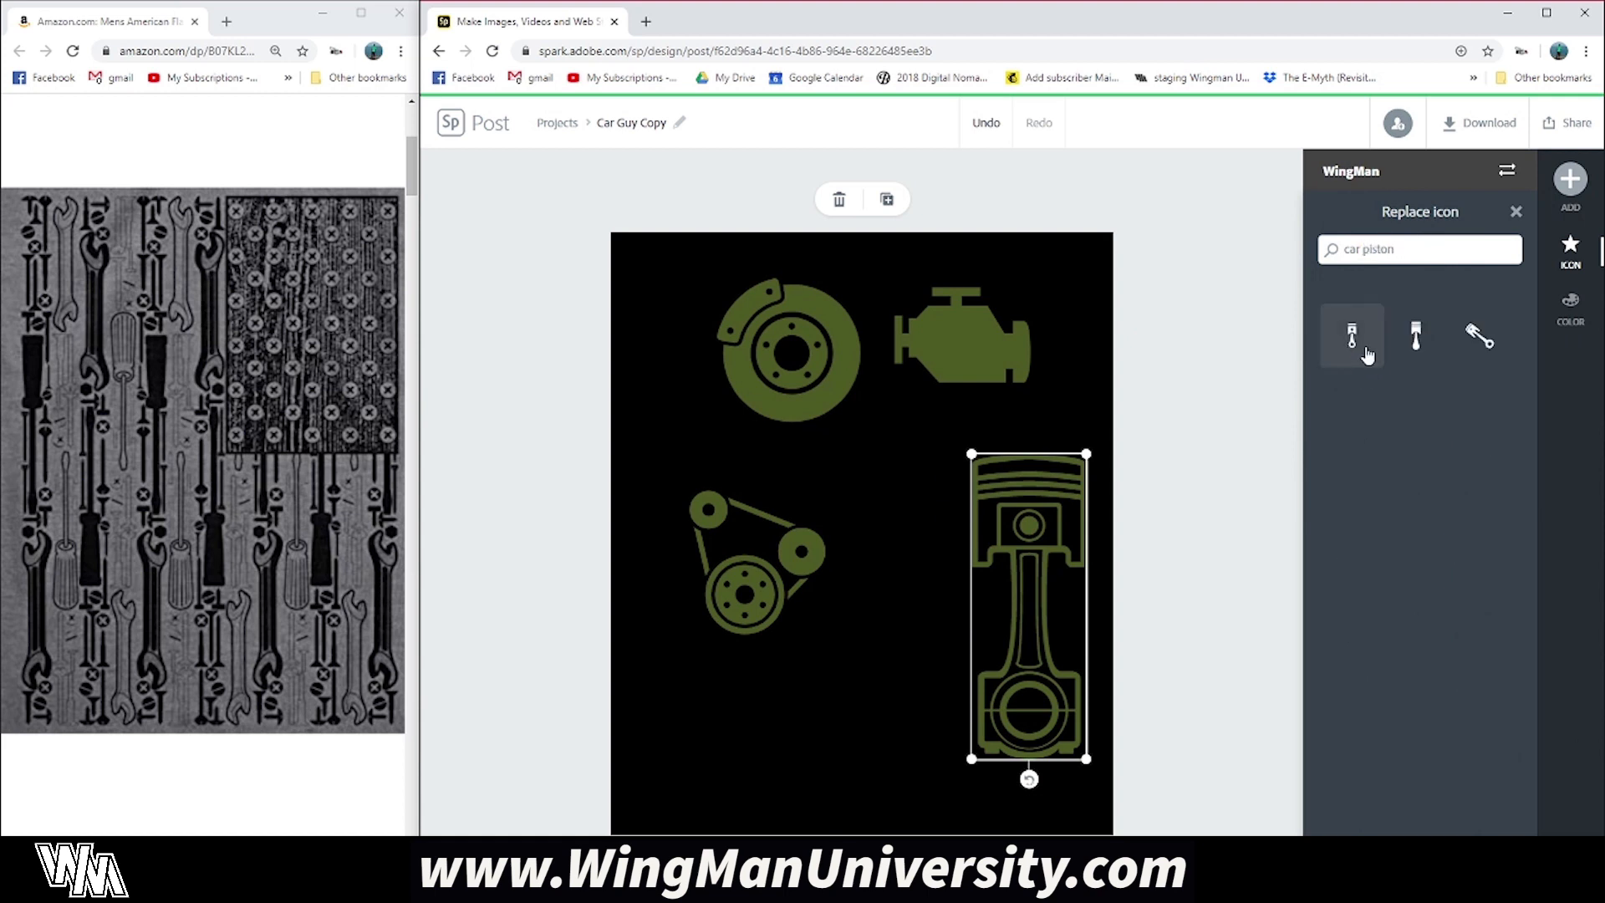
left_click(1086, 645)
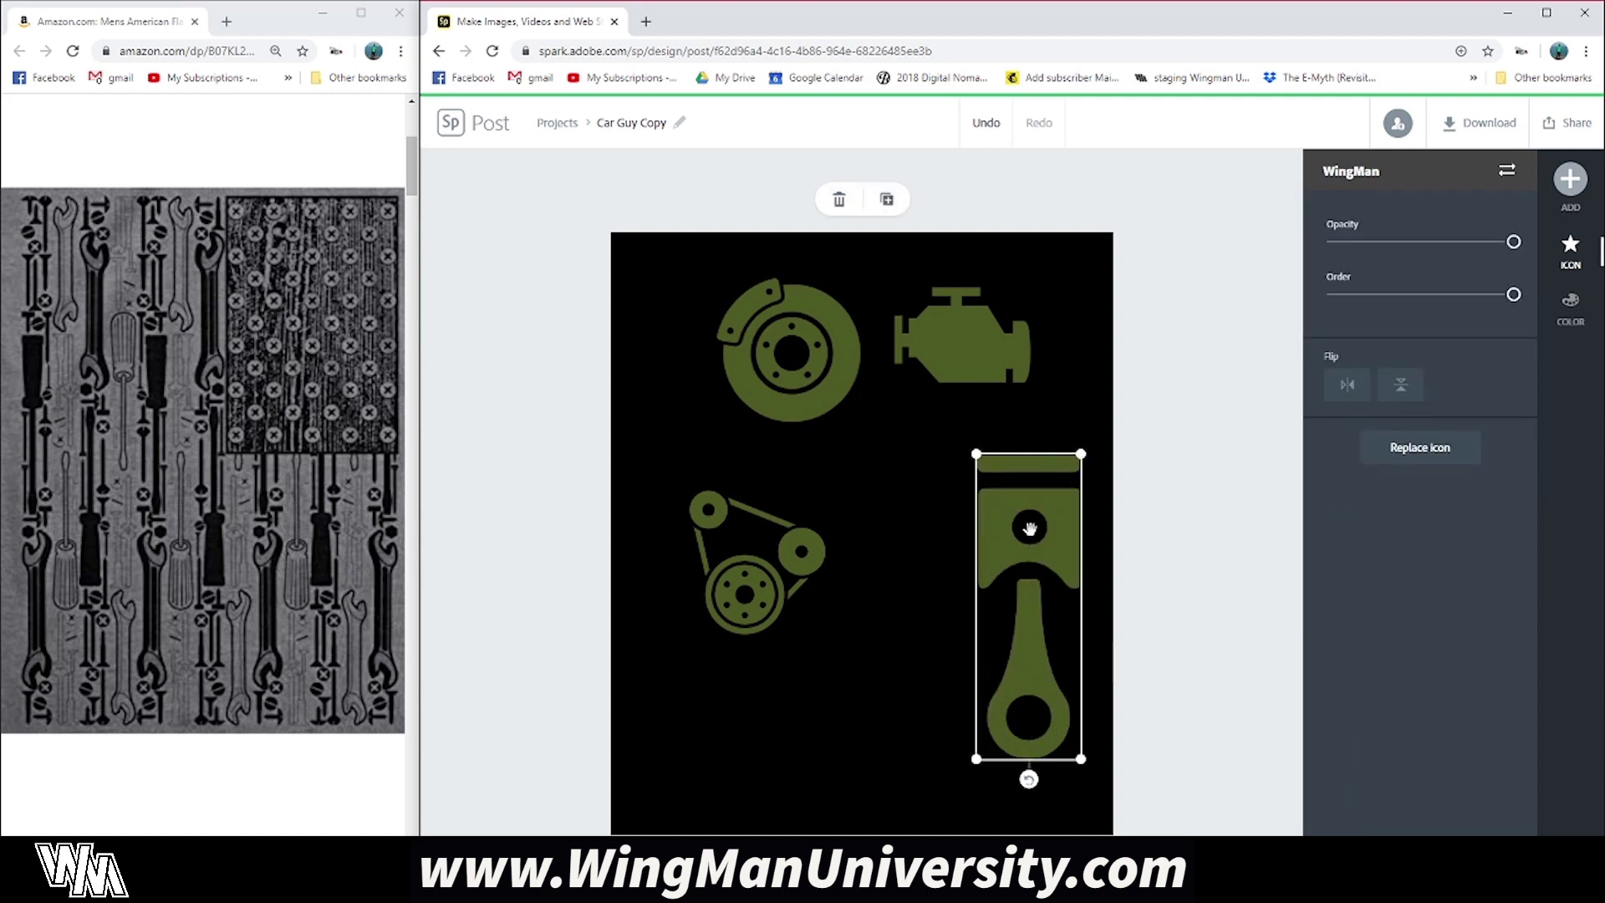
Step: Try the solid ringed piston and the diagonal piston as replacements for the current piston icon
left_click(1424, 466)
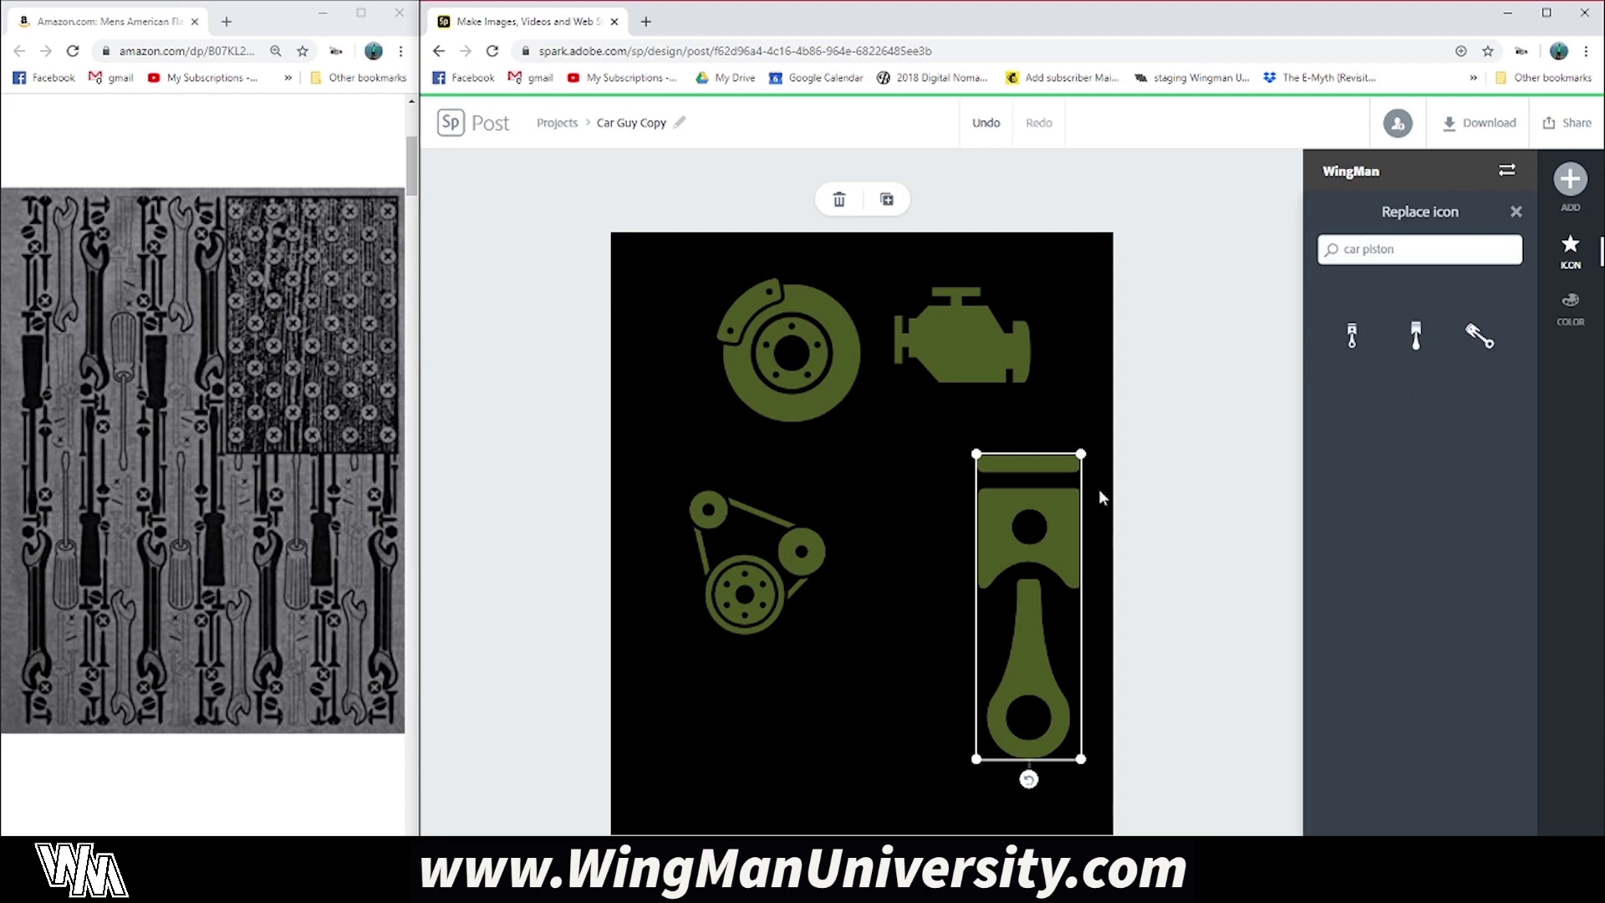
left_click(1425, 339)
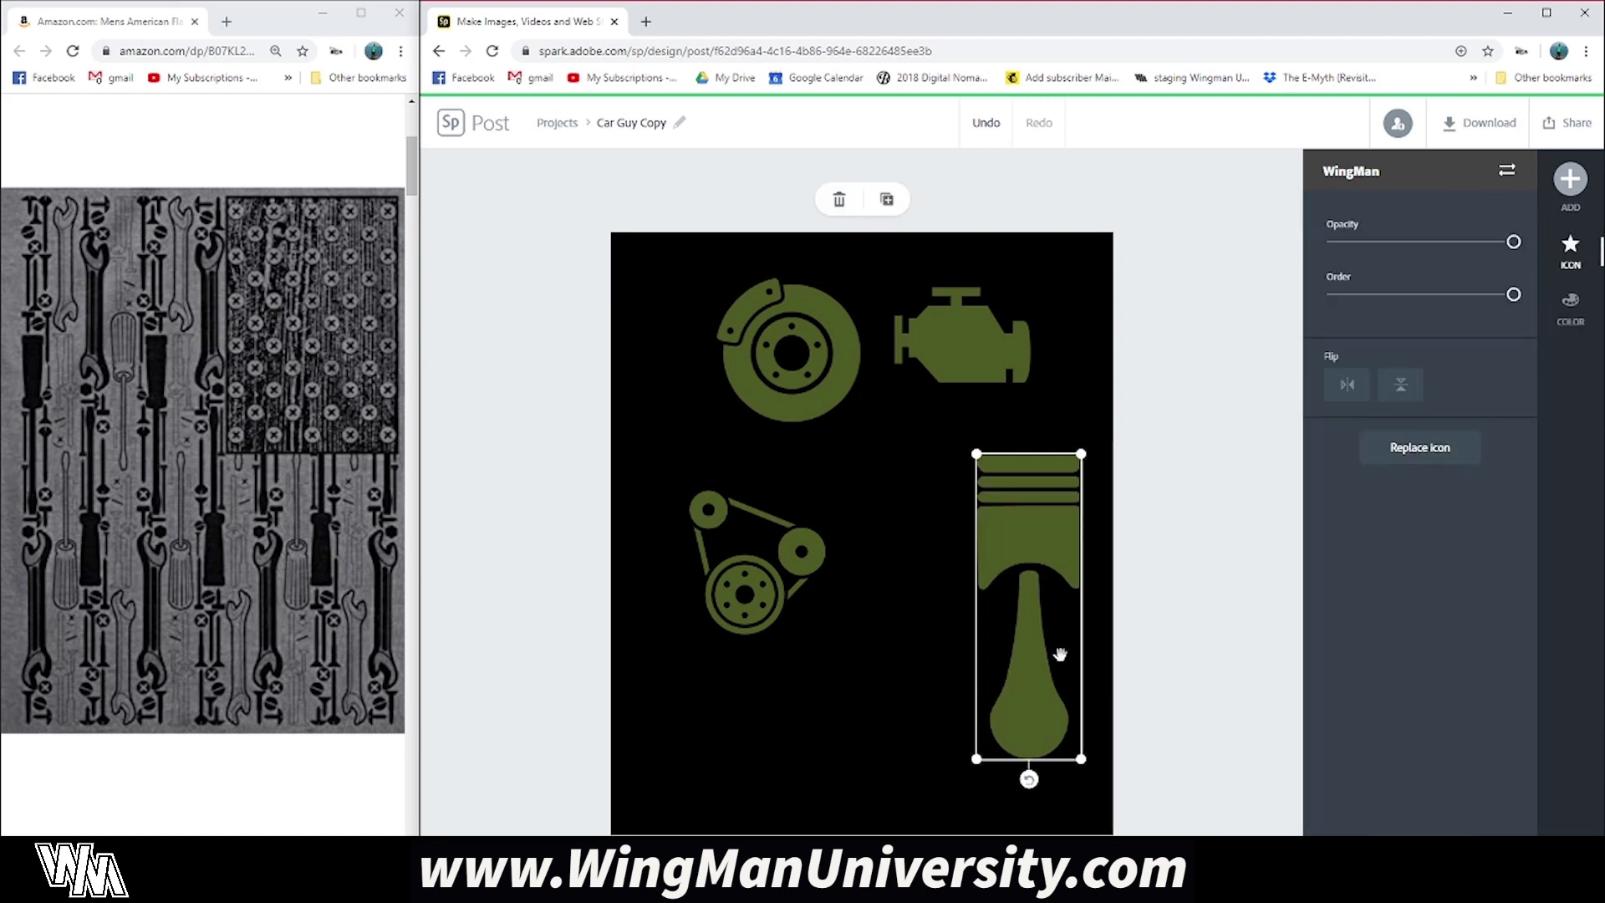
left_click(1468, 461)
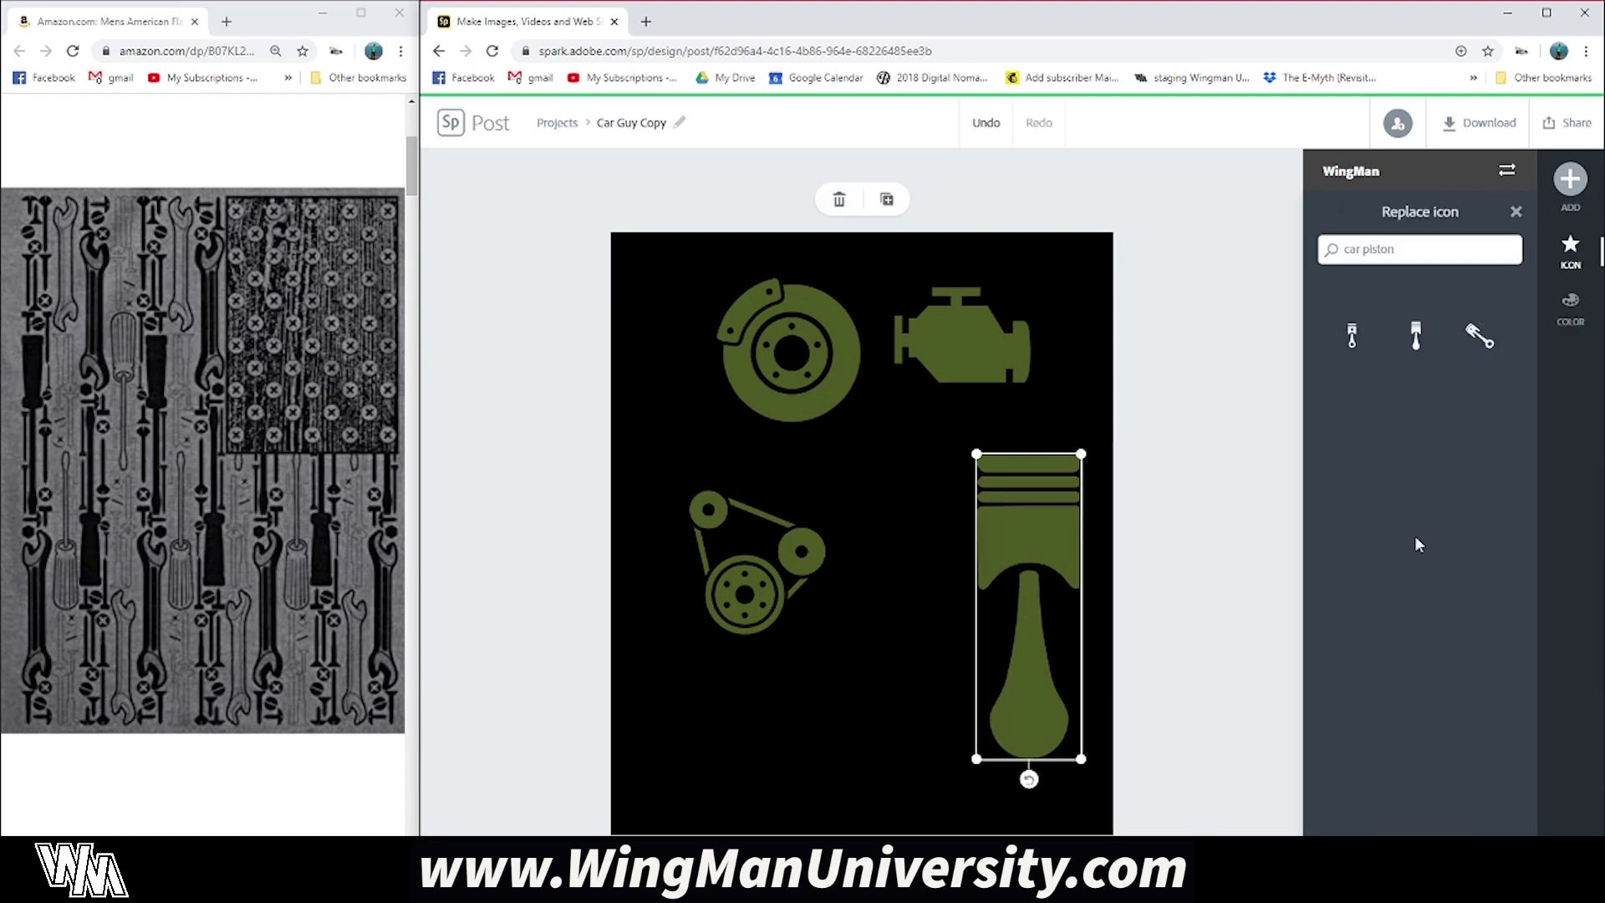
left_click(1479, 335)
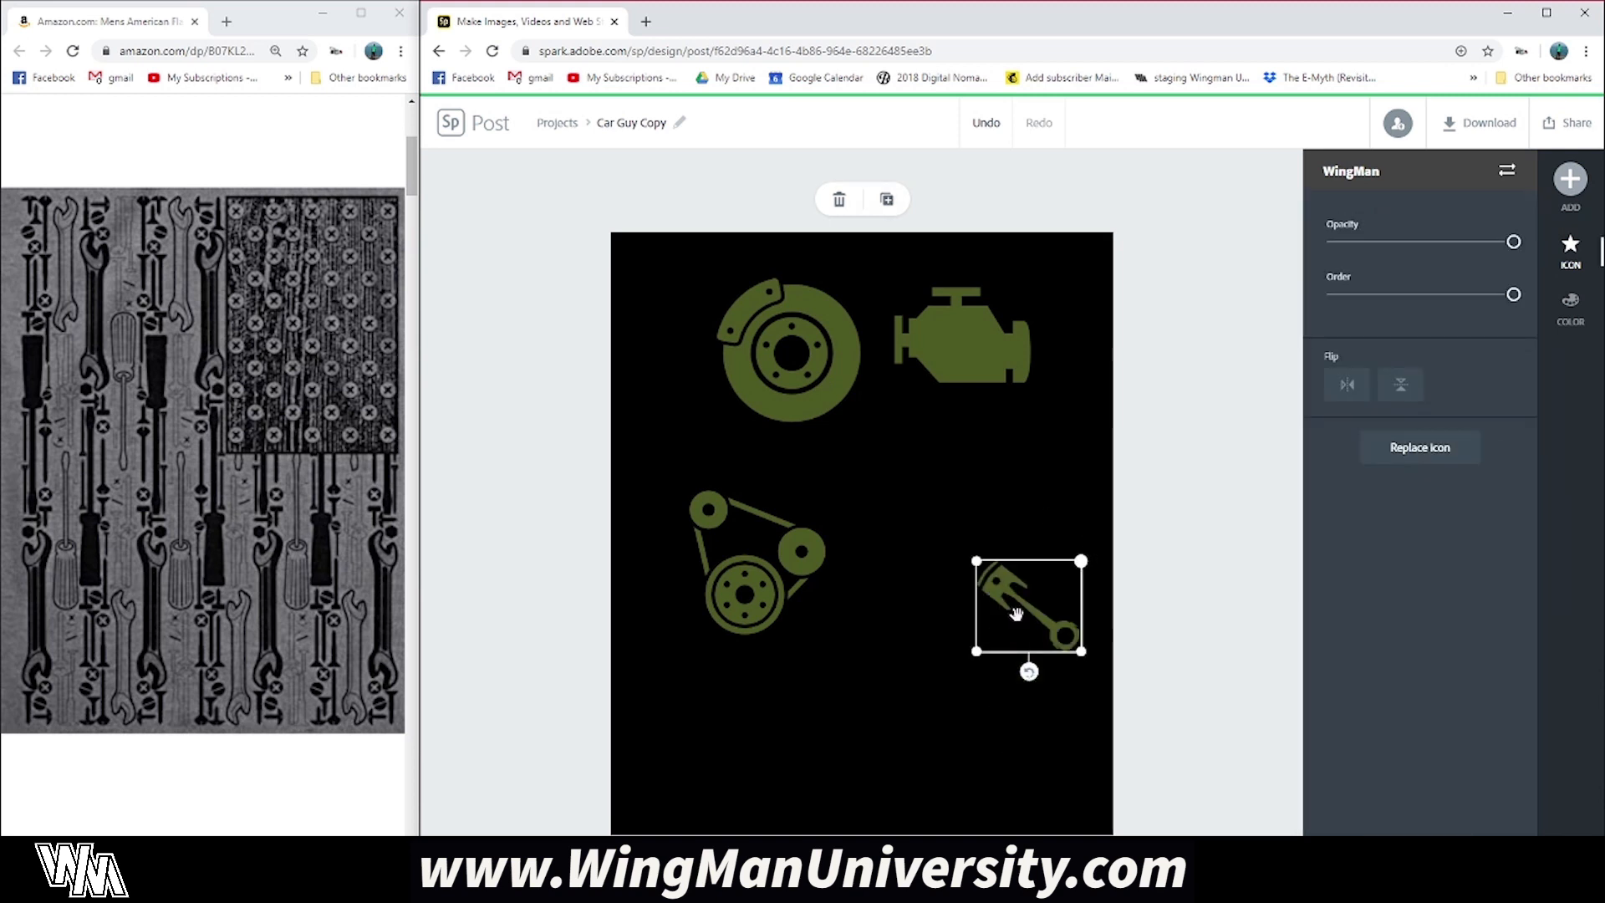
Step: Swap the diagonal piston for the solid ringed piston, and enlarge and duplicate it below the engine
left_click(1420, 447)
left_click(1425, 336)
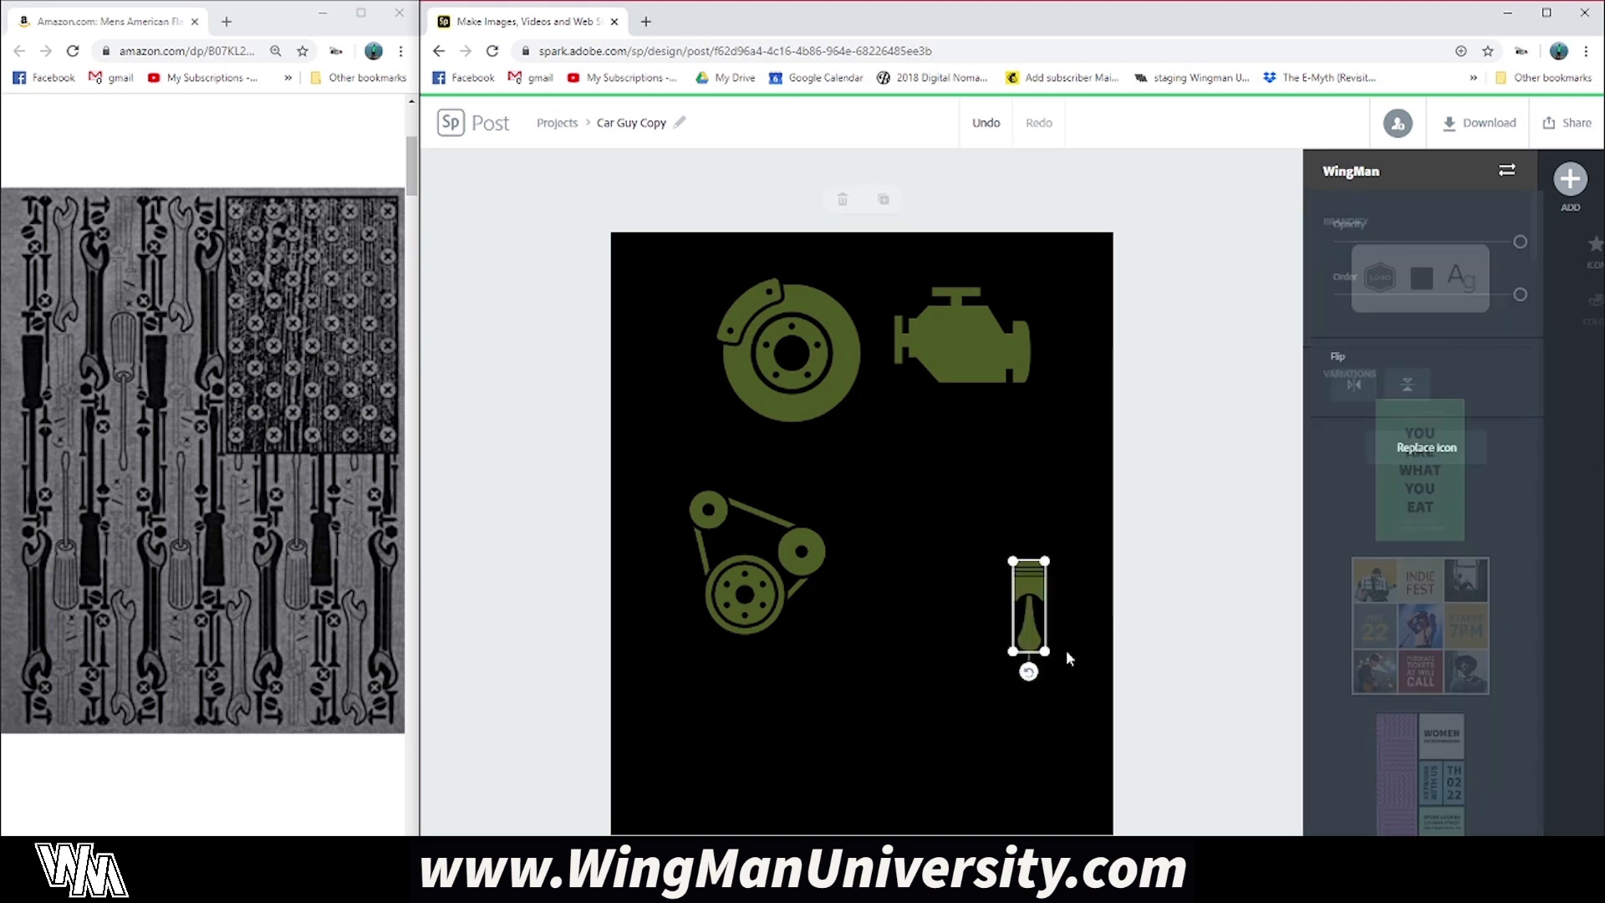
left_click_drag(1045, 651, 1013, 558)
left_click(887, 199)
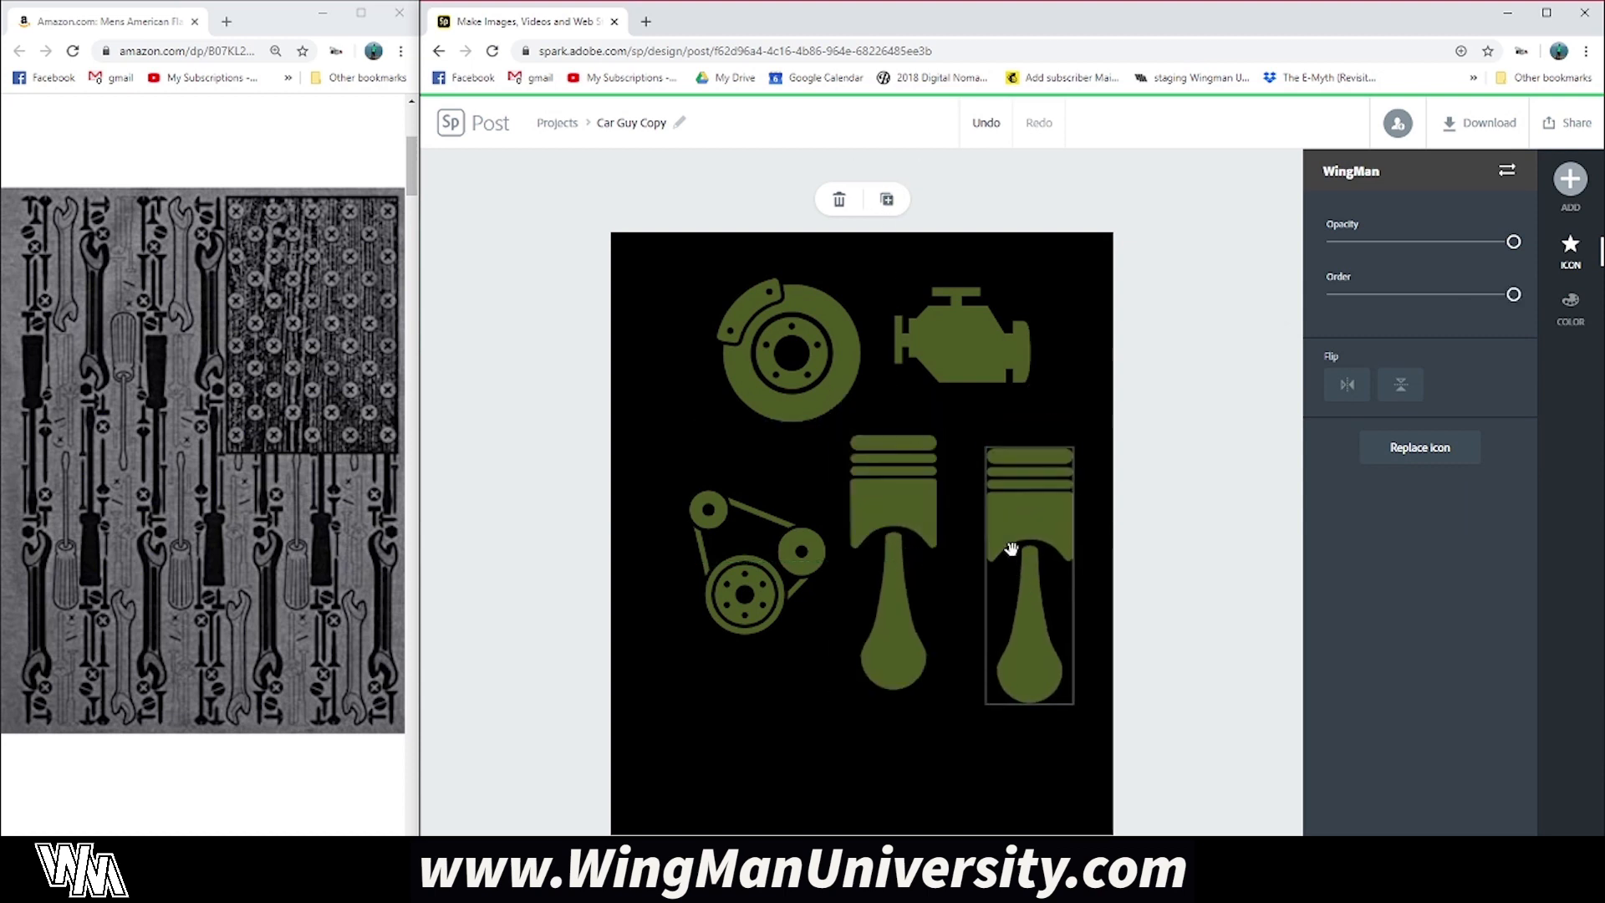
Step: Search the replacement icons for "car parts" and look through the results for another part to use
left_click(1423, 451)
left_click_drag(1440, 247, 1358, 245)
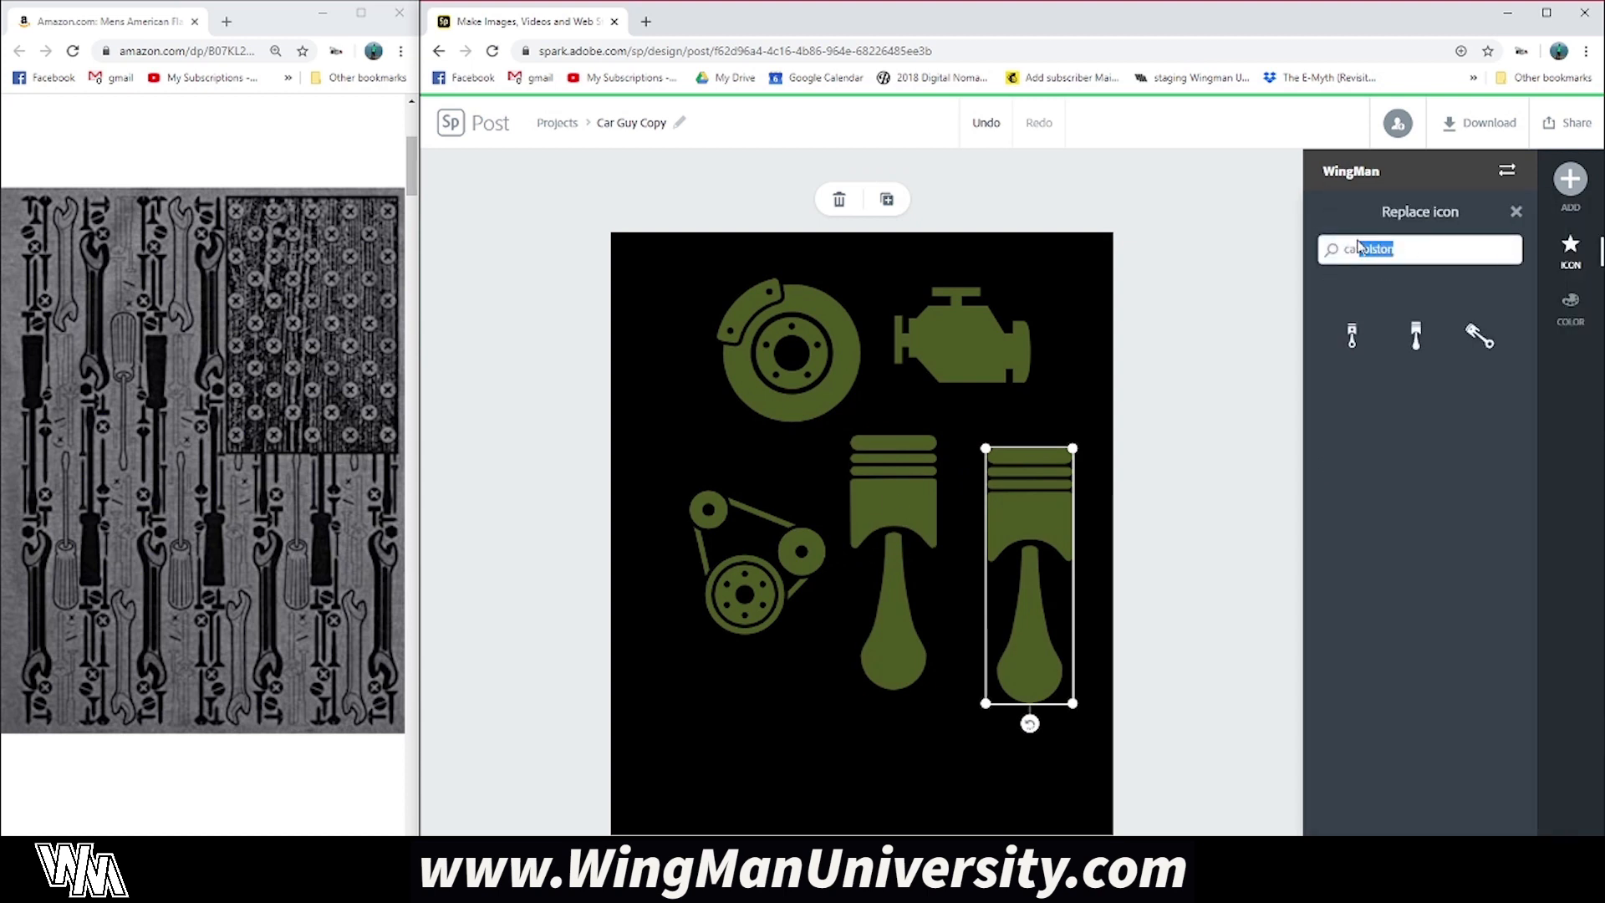
type("t")
type("ts")
scroll(1358, 565, "down", 3)
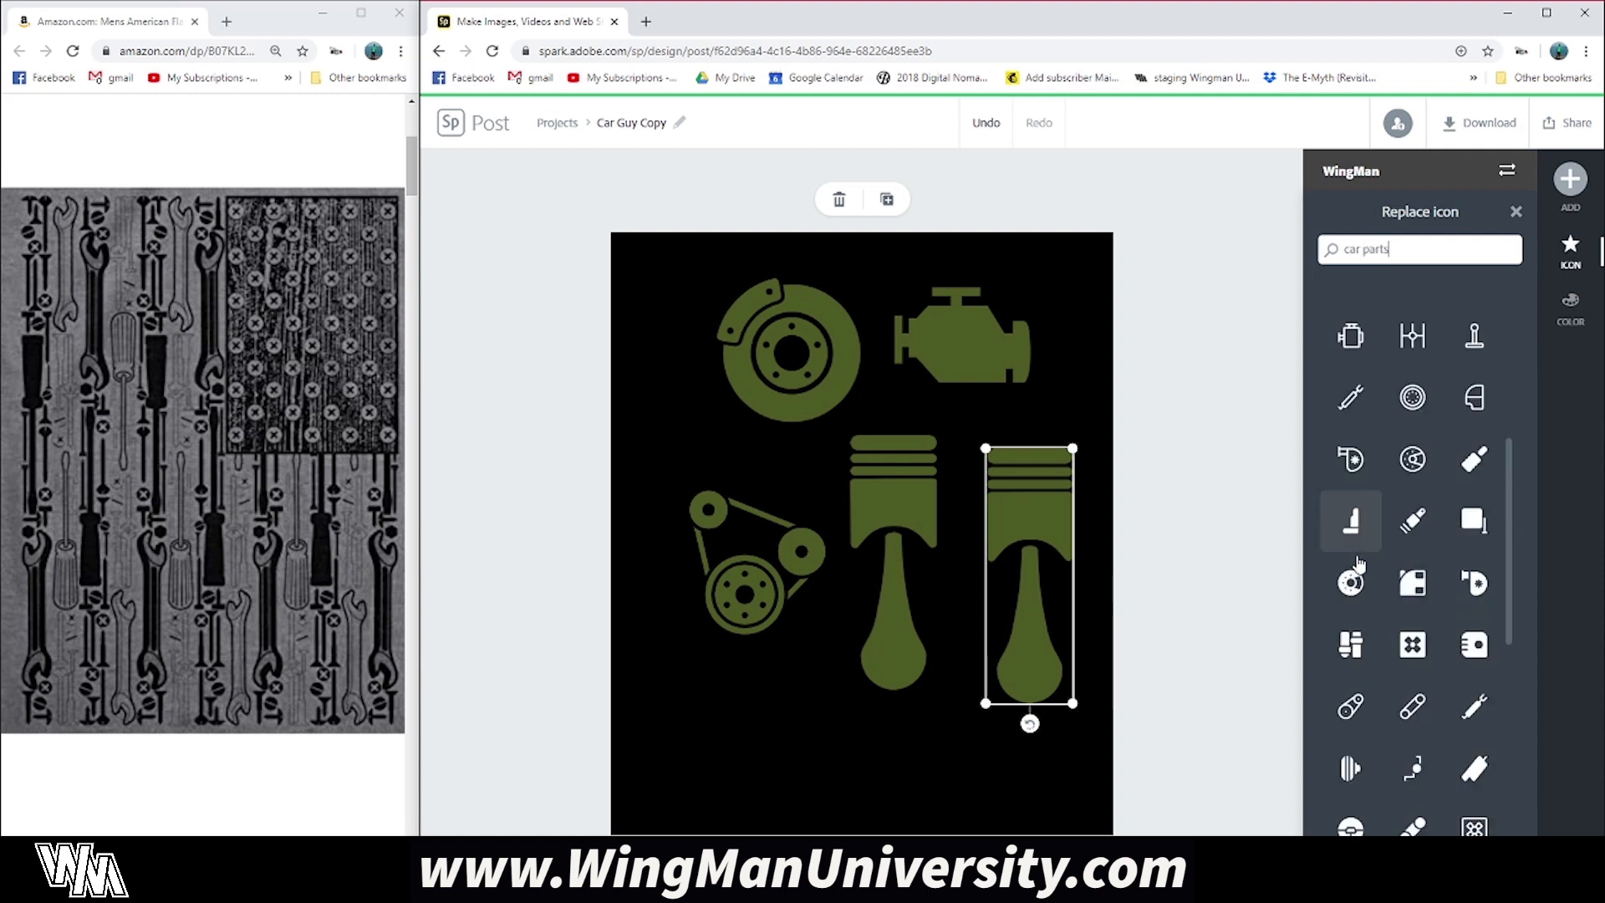
scroll(1358, 565, "down", 5)
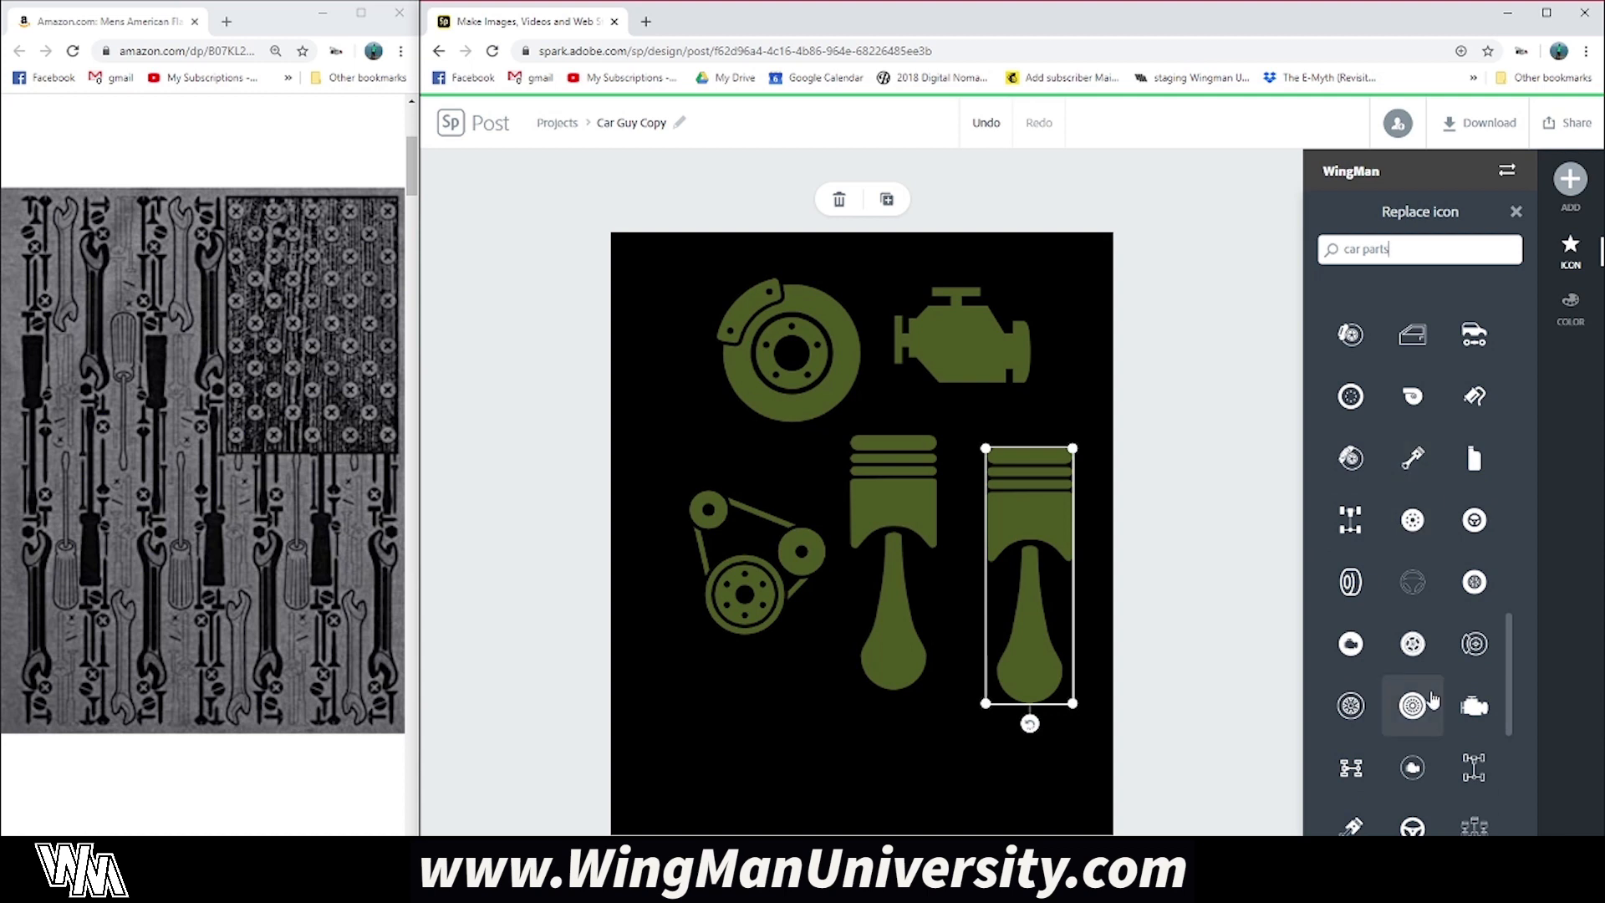
scroll(1431, 699, "down", 3)
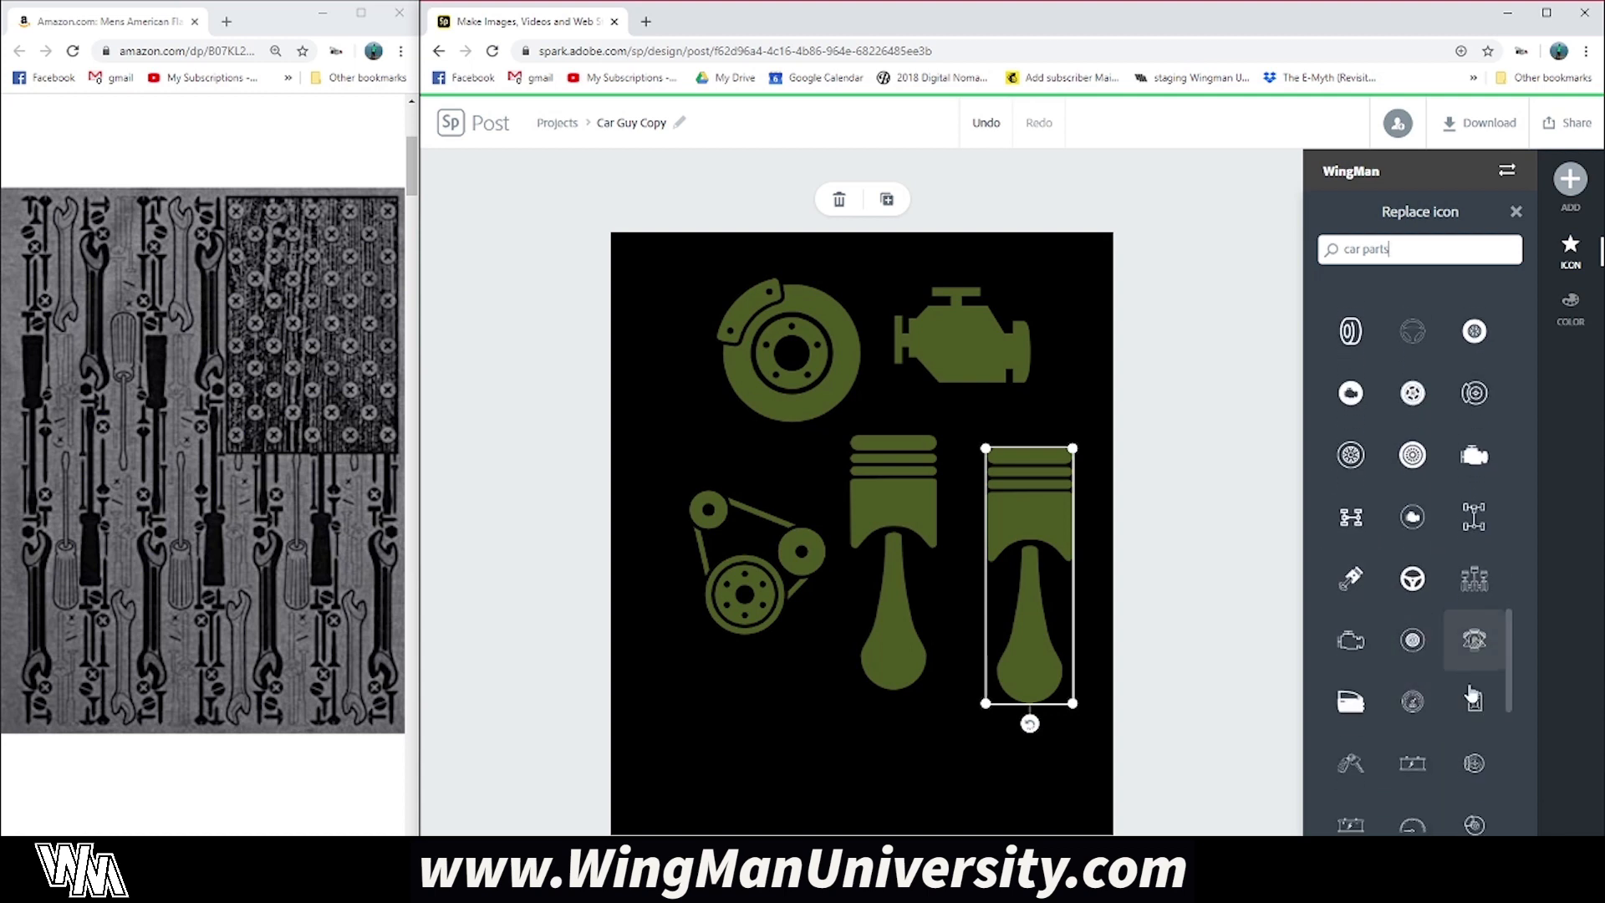
scroll(1472, 696, "down", 5)
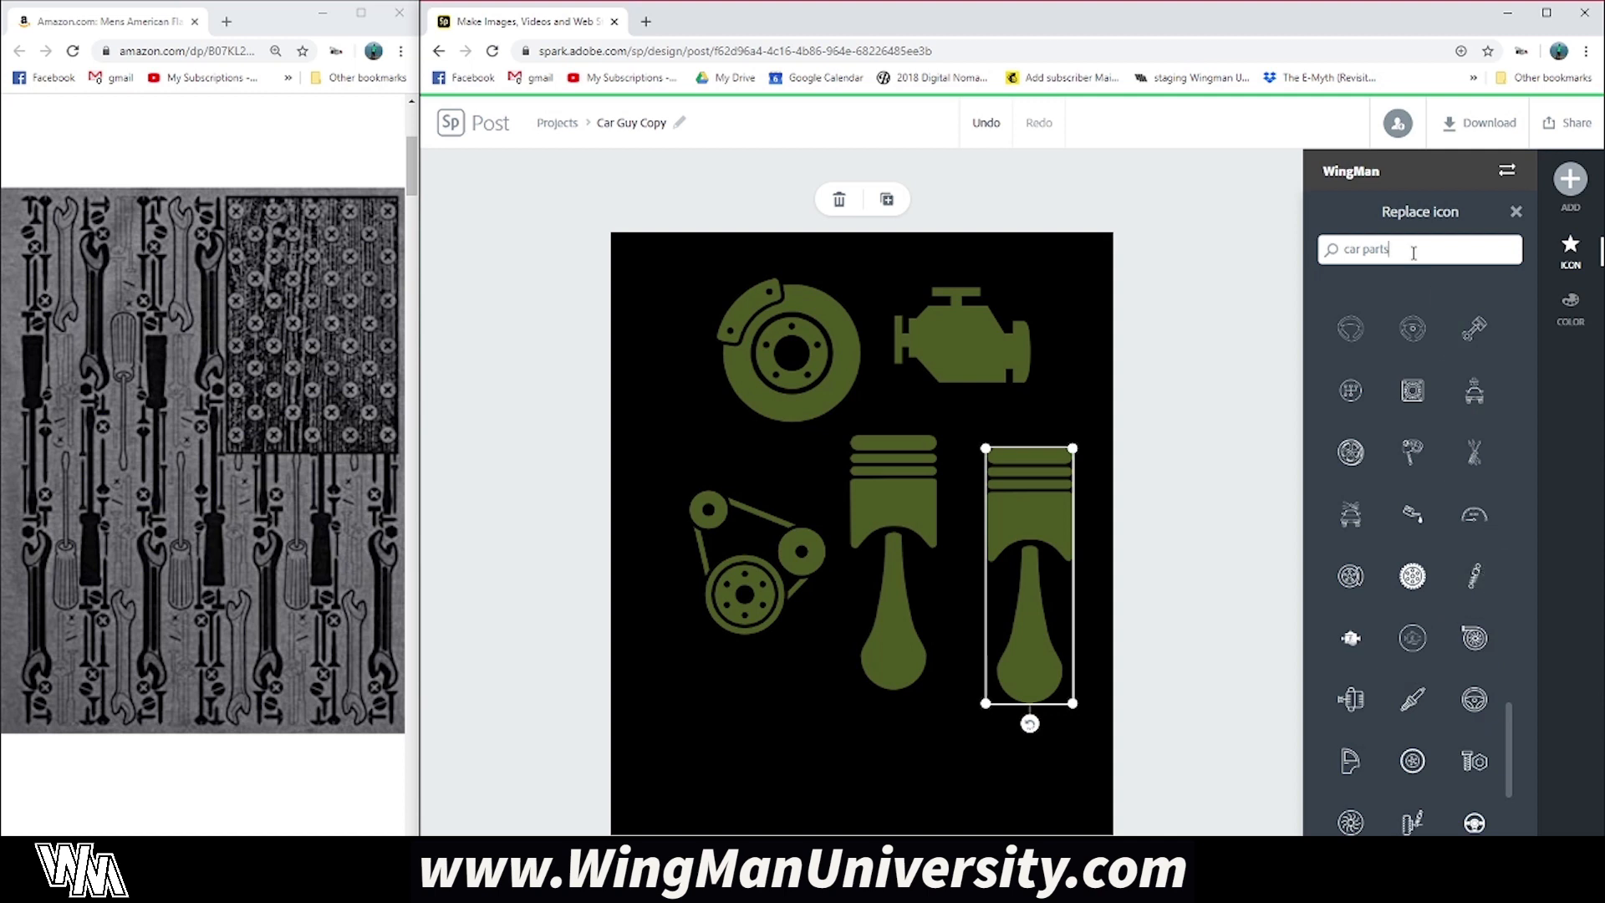
Step: Search the replacement icons for "car shocks" and swap the piston nearest the canvas's right edge for the solid diagonal shock absorber
double_click(1372, 251)
type("shocks")
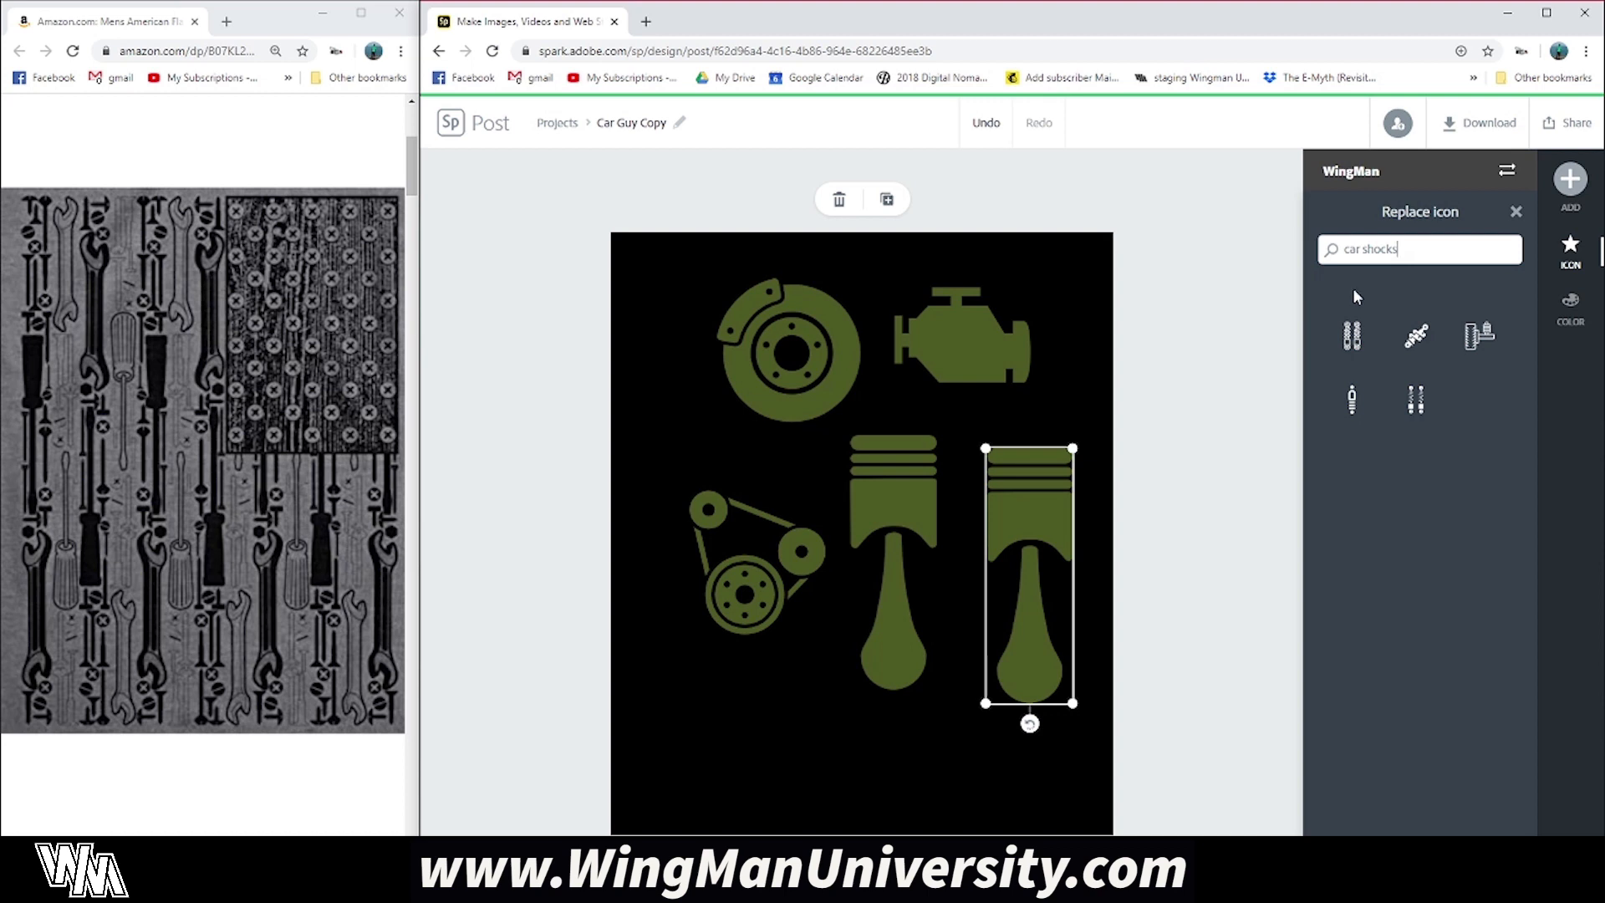
left_click(1415, 335)
Step: Rotate the shock absorber upright, enlarge it slightly taller than the piston, and place it beside the piston below the engine
left_click_drag(1028, 637, 1028, 763)
left_click_drag(1026, 686, 1015, 549)
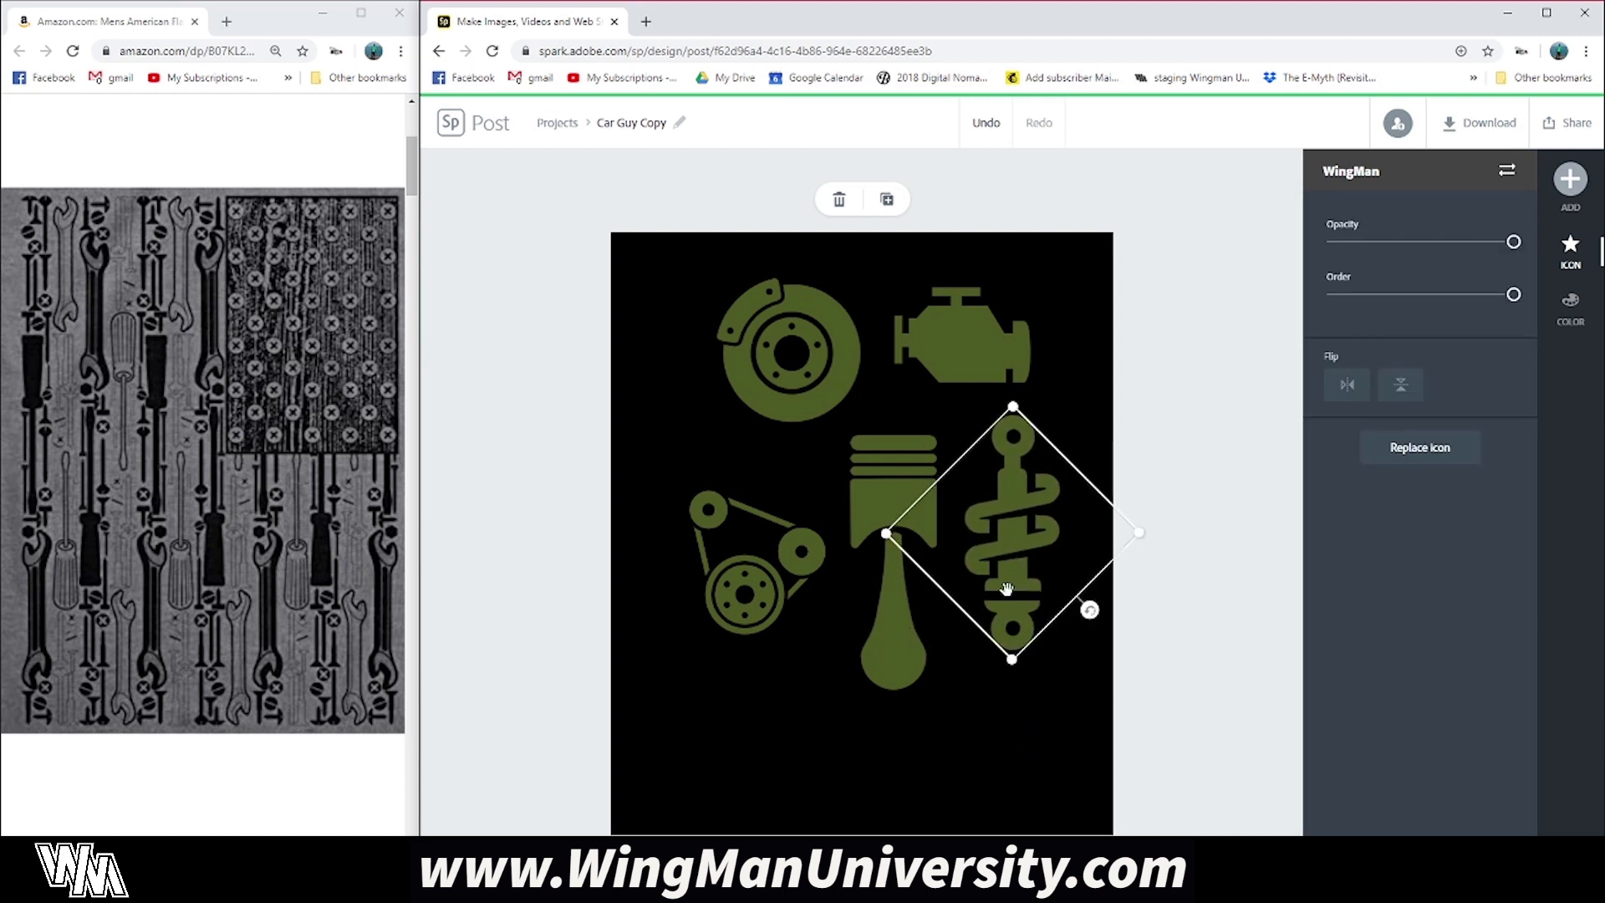
left_click_drag(1013, 662, 1014, 706)
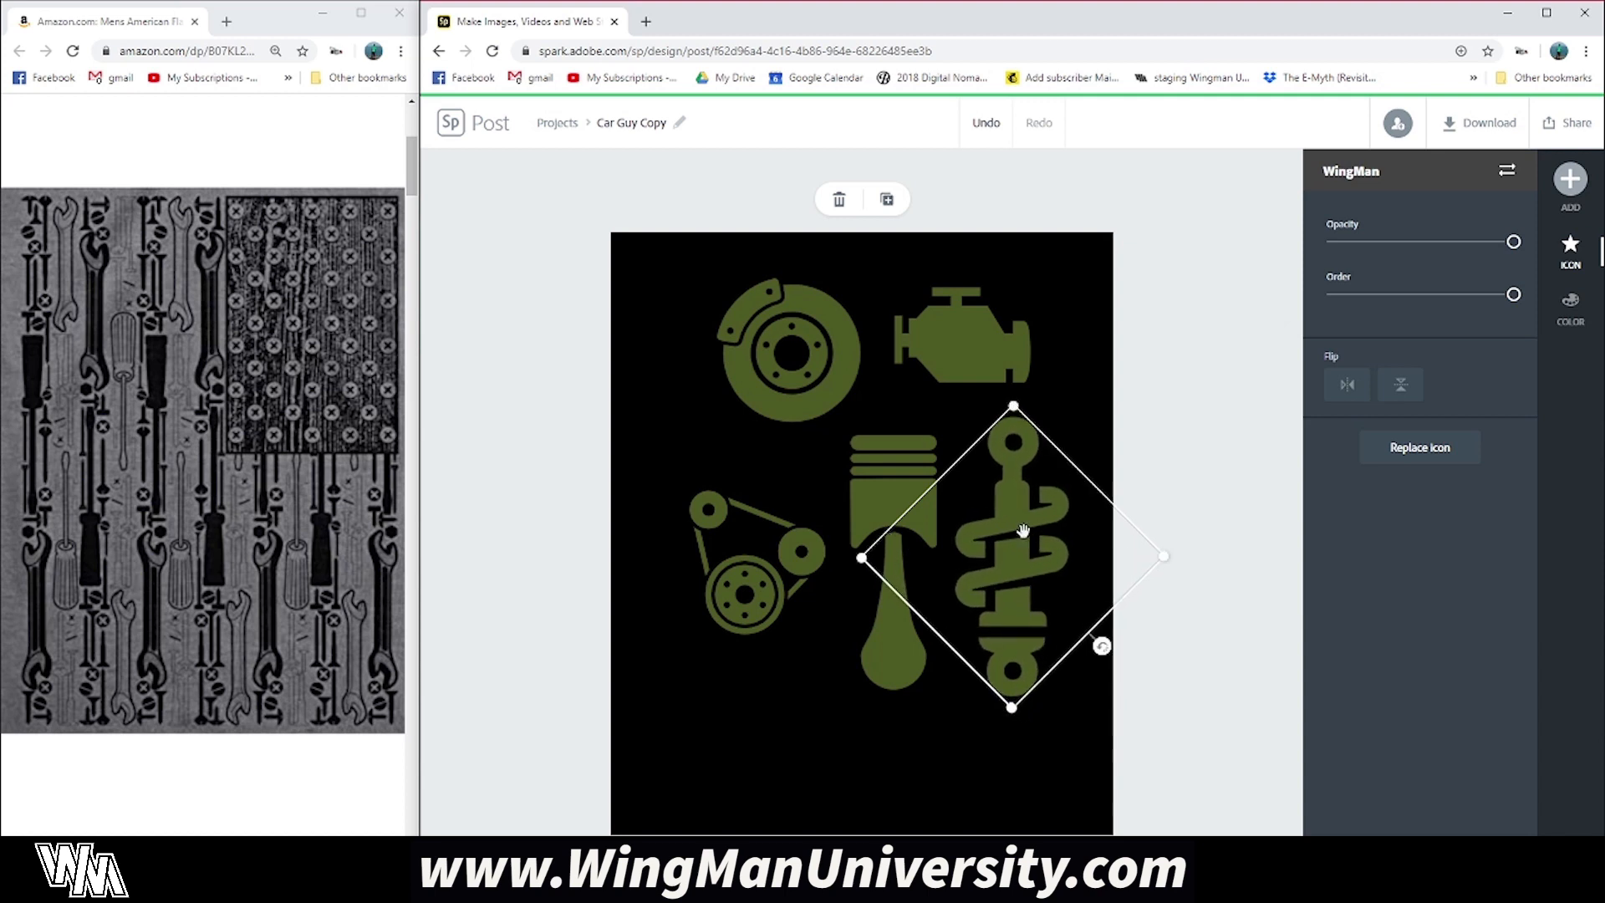
left_click(1236, 587)
left_click(1008, 566)
left_click(892, 634, "shift")
left_click(760, 604, "shift")
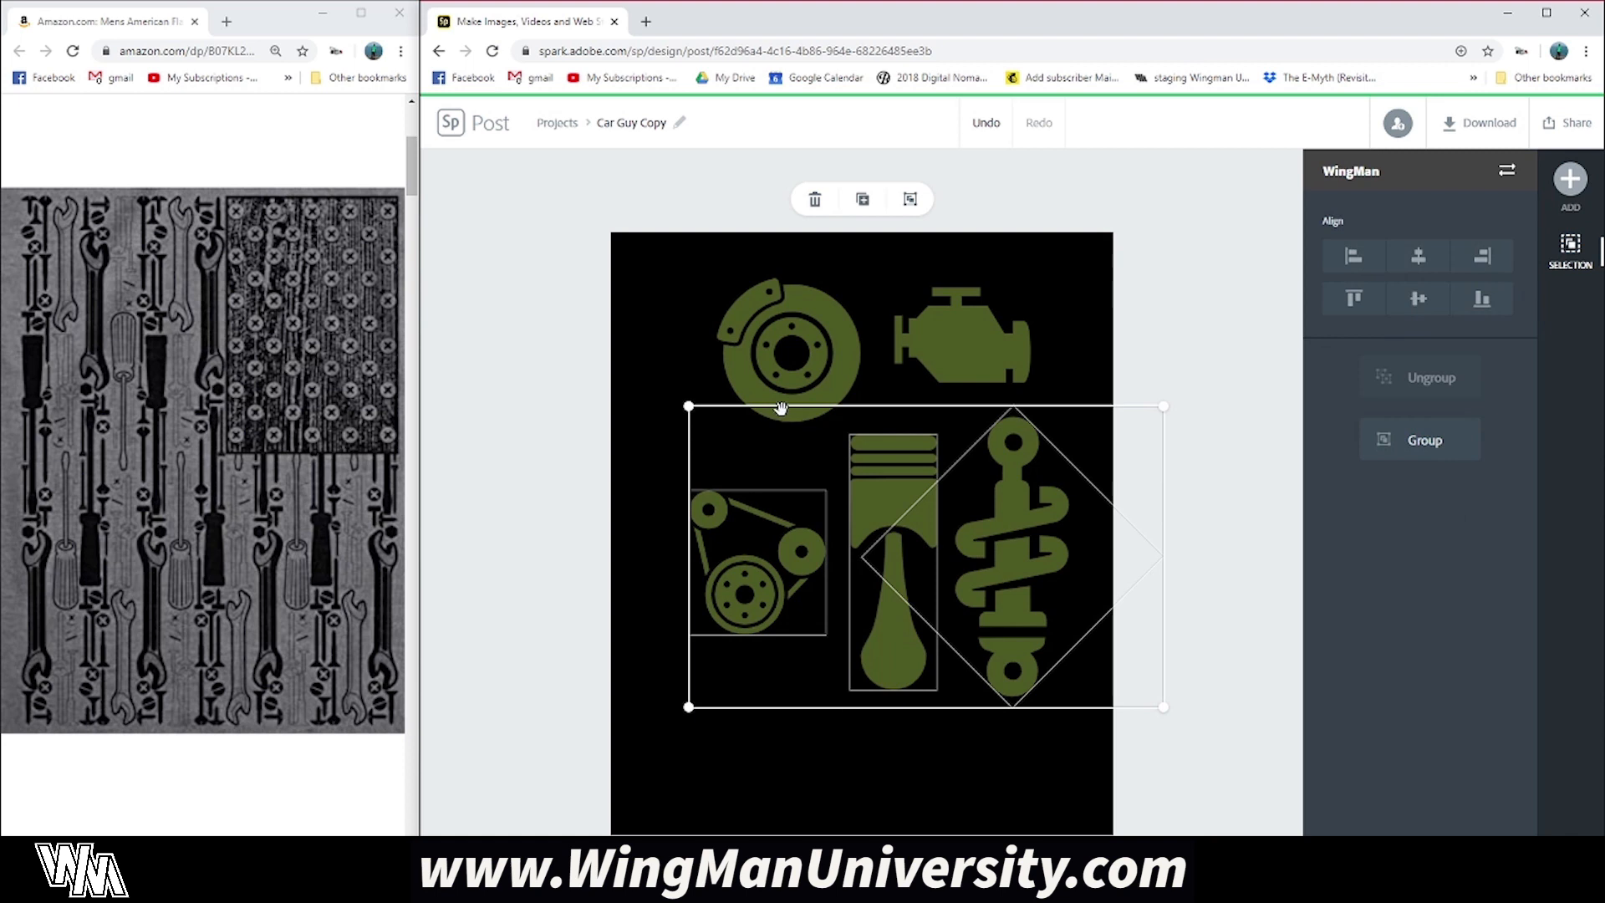
left_click(1227, 471)
Step: Recolor the shock absorber, piston, belt and pulleys, engine and brake disc white
left_click(1051, 563)
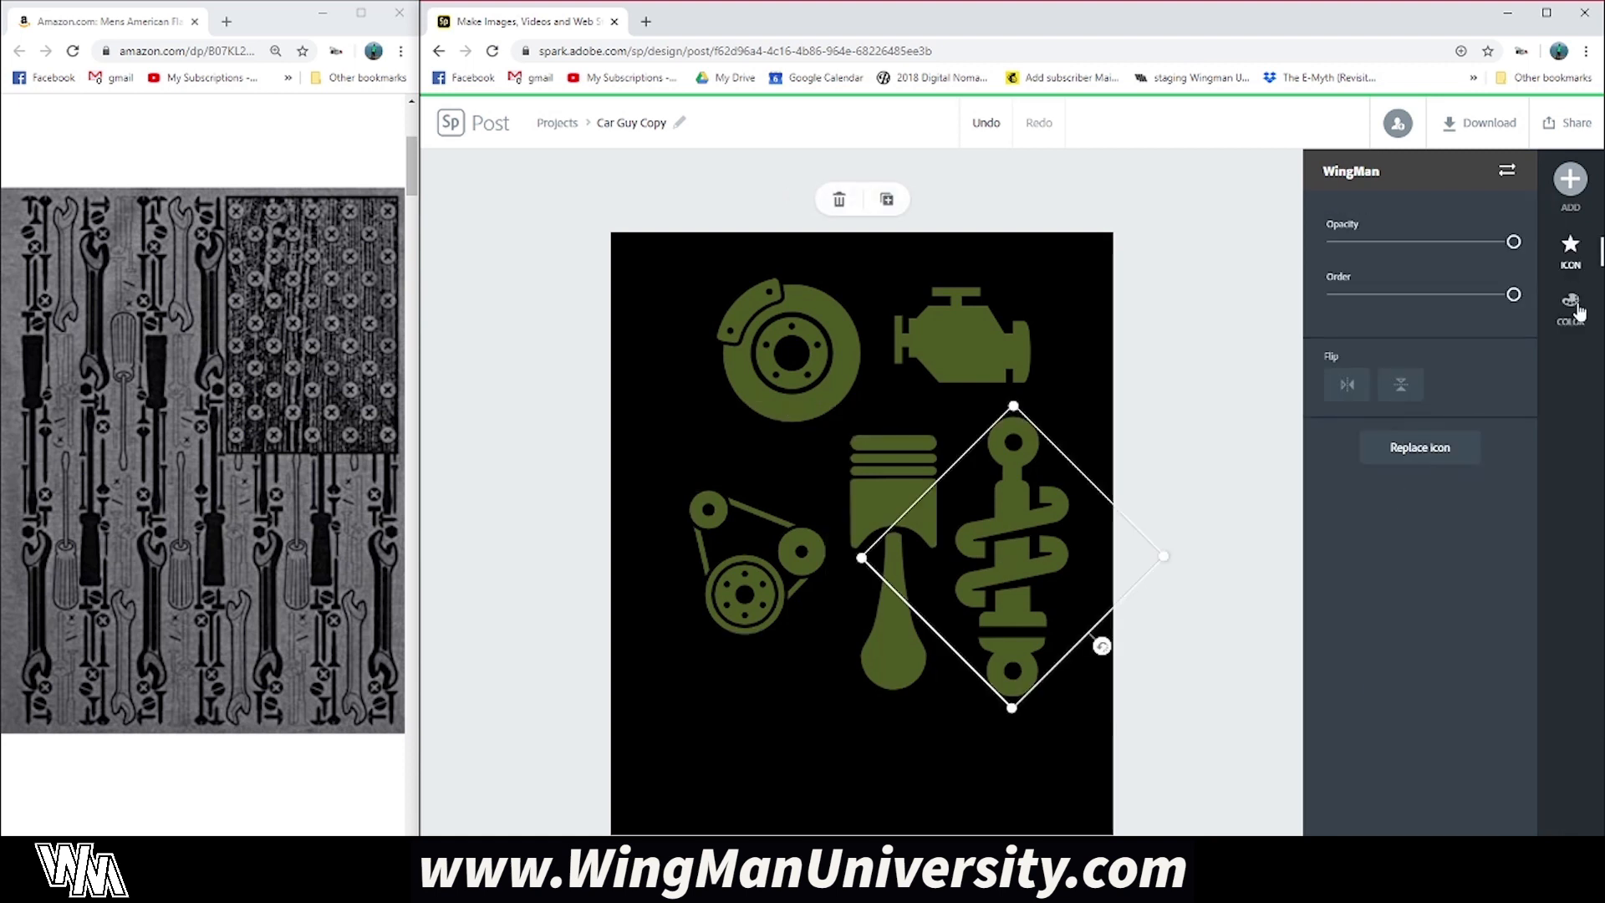
left_click(1570, 308)
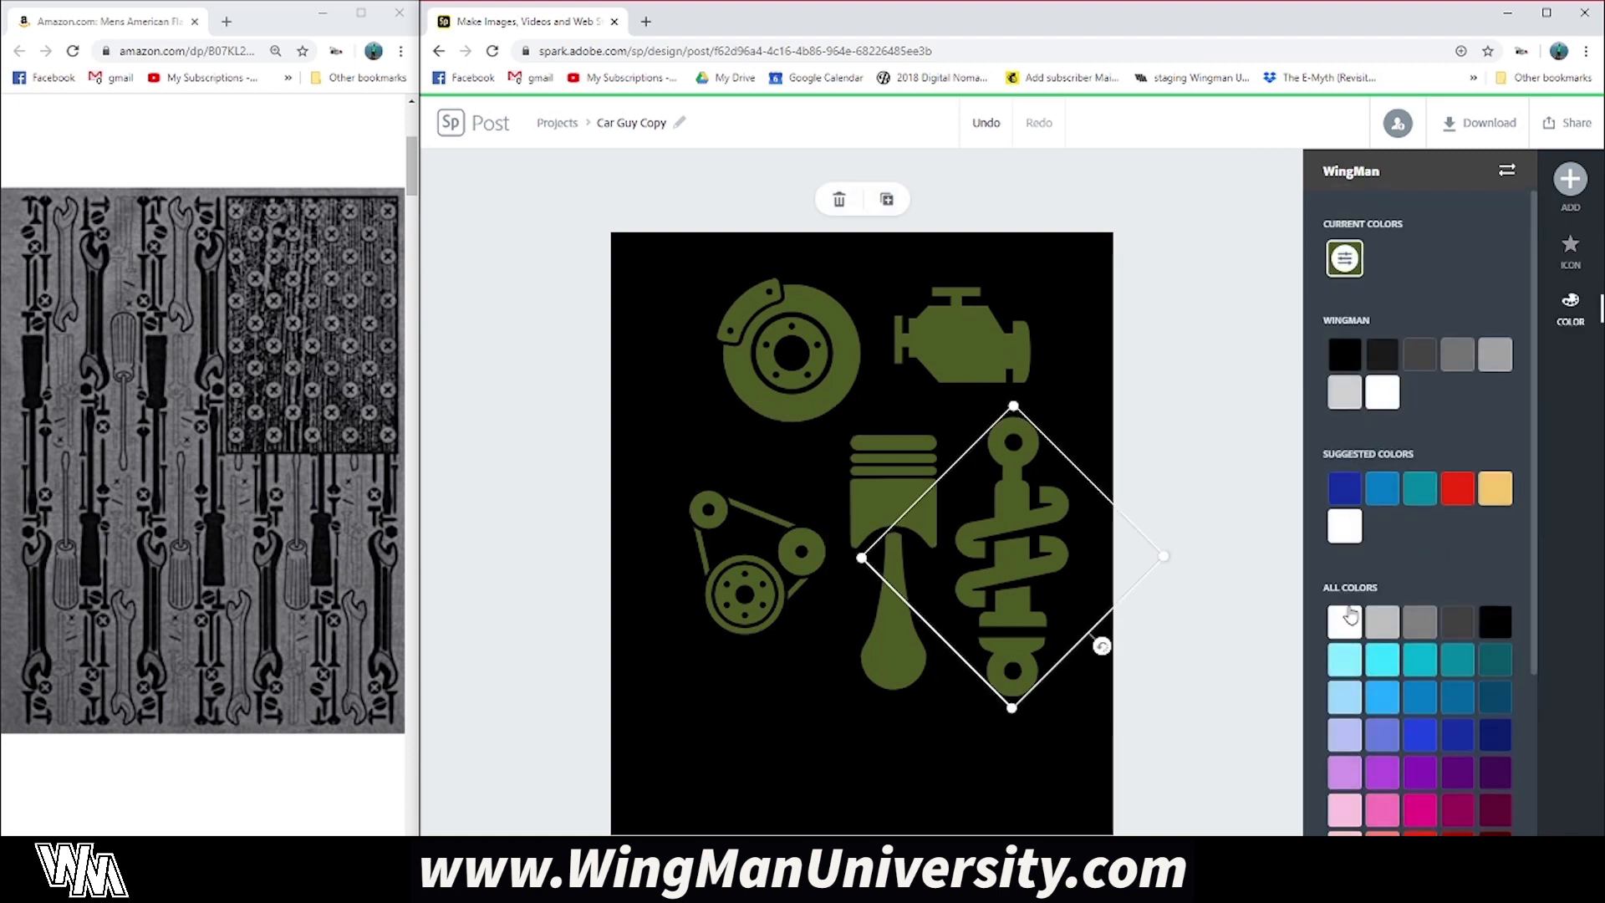
left_click(1349, 616)
left_click(905, 662)
left_click(1339, 627)
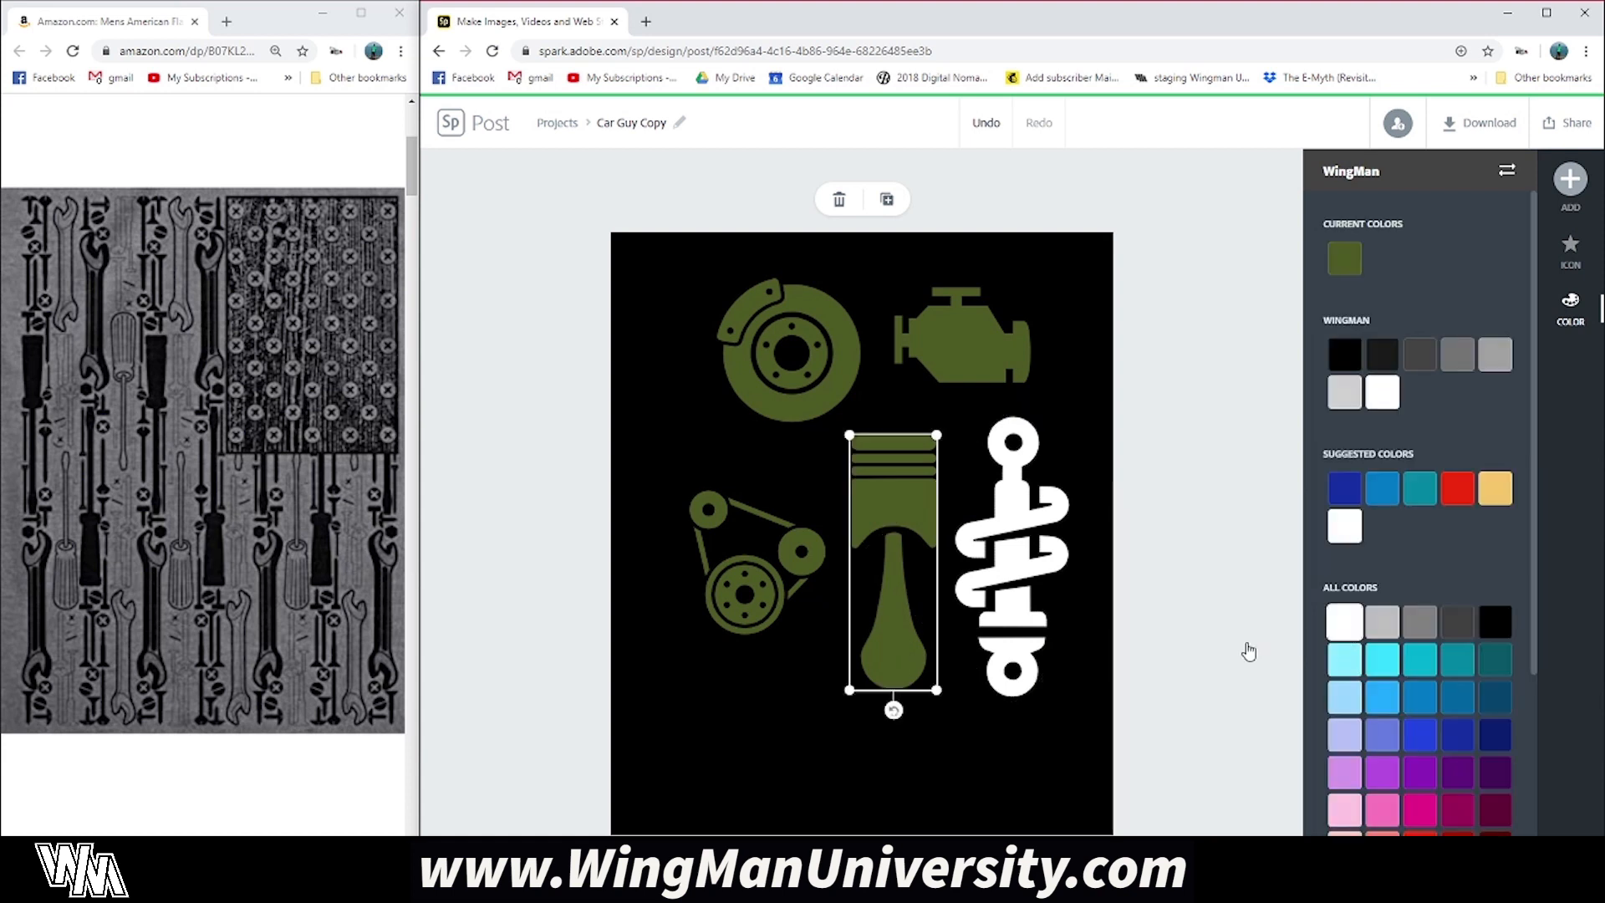
left_click(746, 608)
left_click(1344, 621)
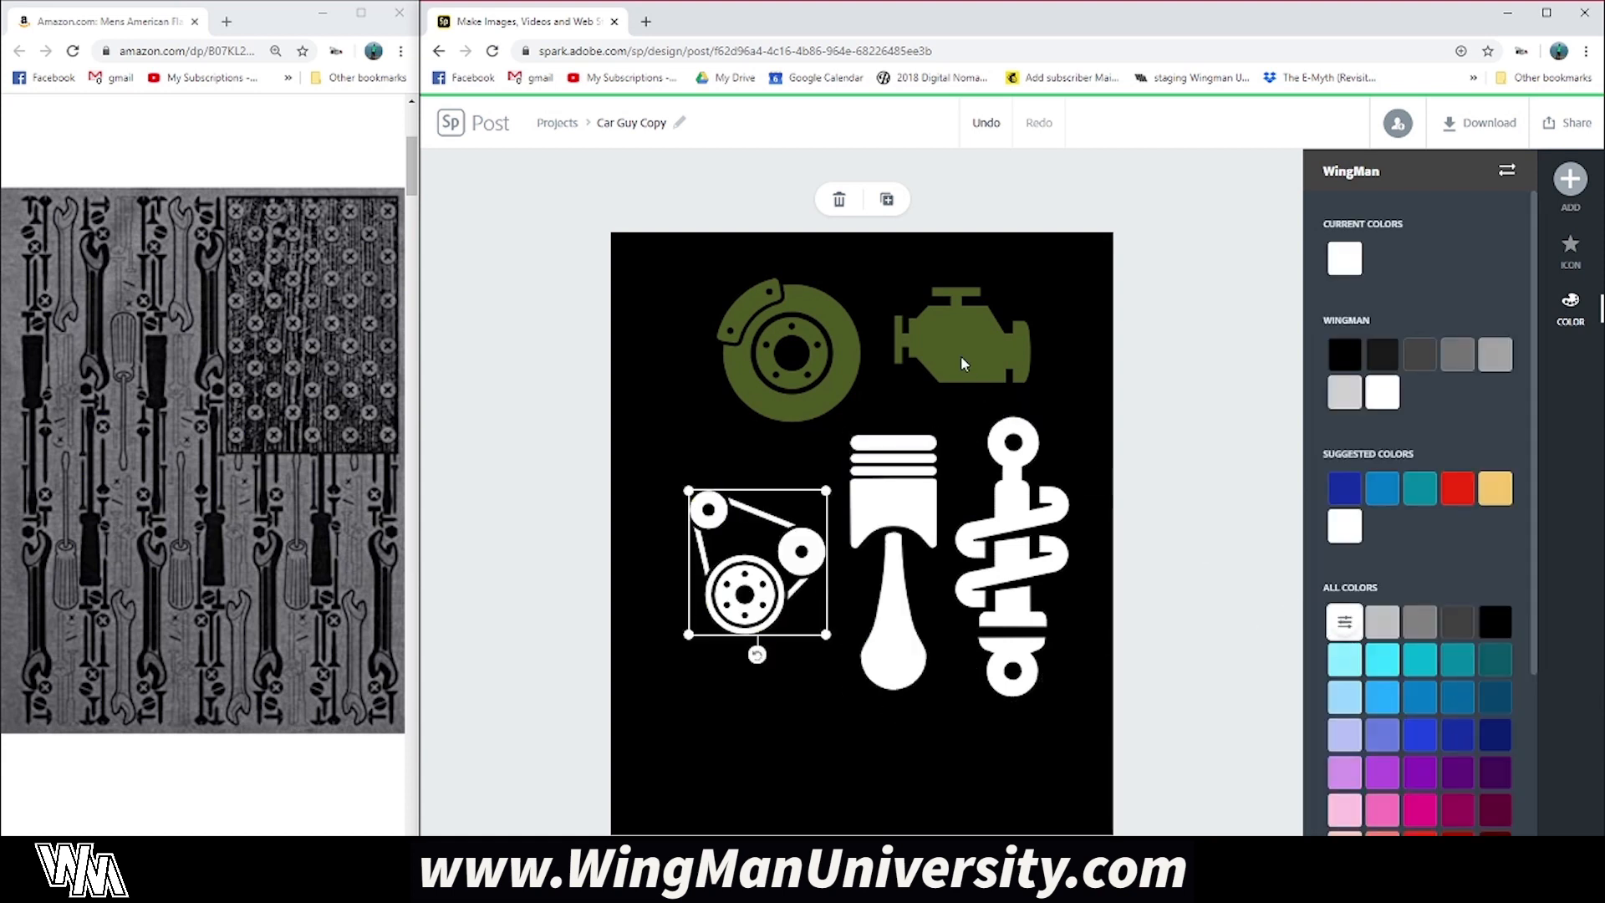
left_click(961, 339)
left_click(1344, 622)
left_click(789, 351)
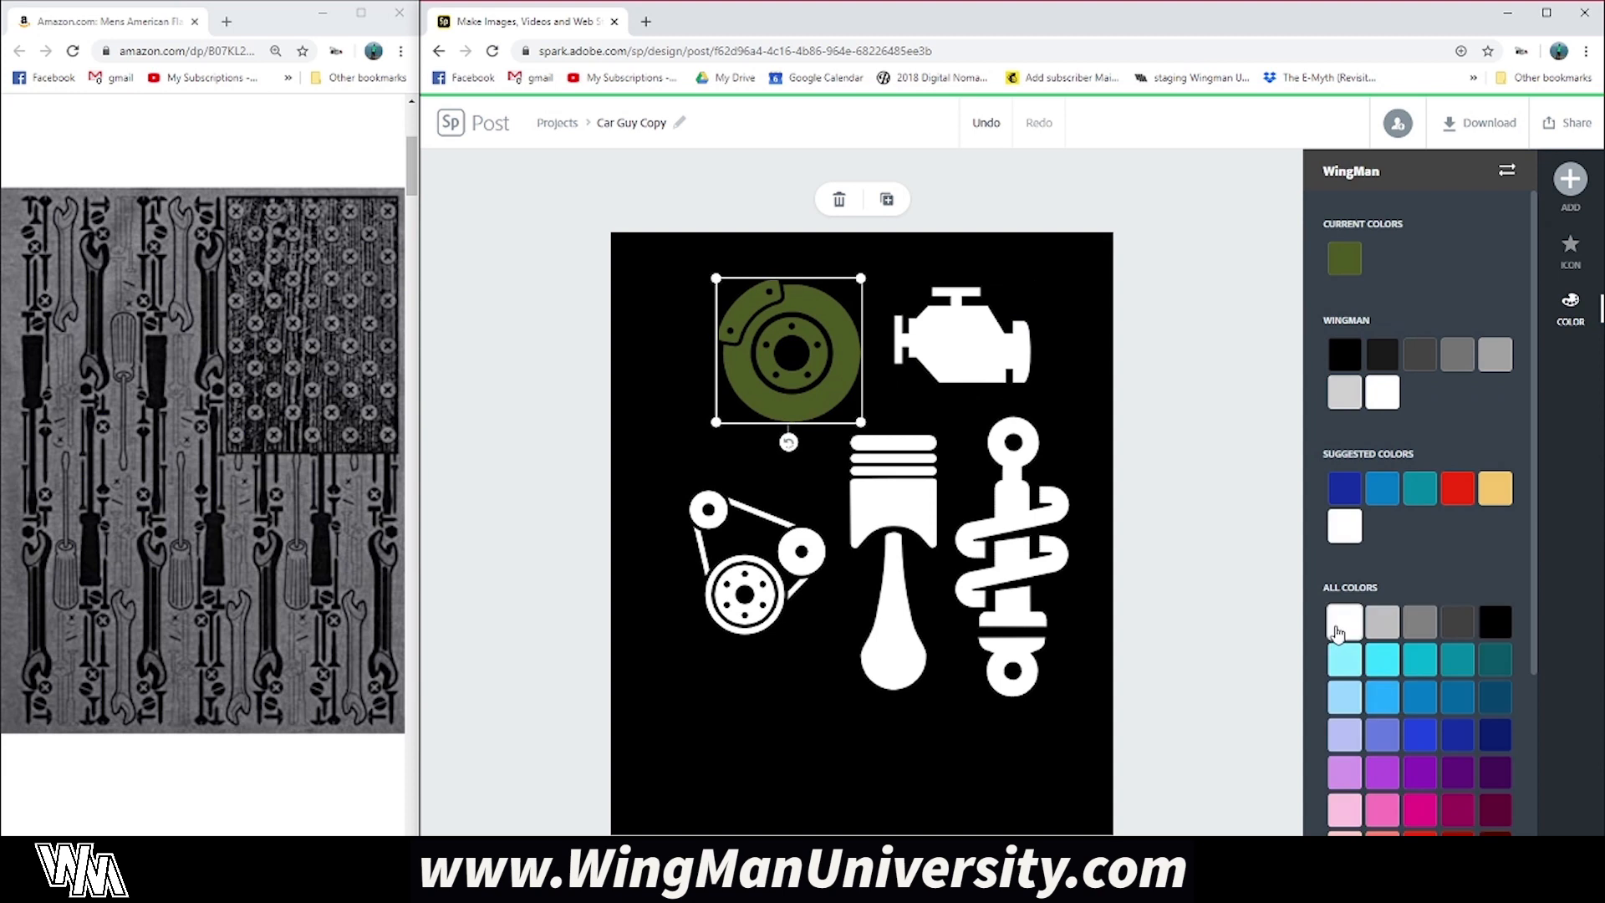
left_click(1344, 622)
Step: Move the brake disc to the canvas's right edge, the piston to its upper left, and the belt and pulleys to its lower right
left_click_drag(788, 351, 1074, 572)
left_click_drag(892, 497, 685, 324)
left_click_drag(744, 593, 986, 802)
Step: Shrink the shock absorber to roughly half its size and place it near the canvas's top between the piston and engine
left_click(978, 577)
left_click_drag(978, 576, 785, 413)
left_click_drag(818, 544, 805, 397)
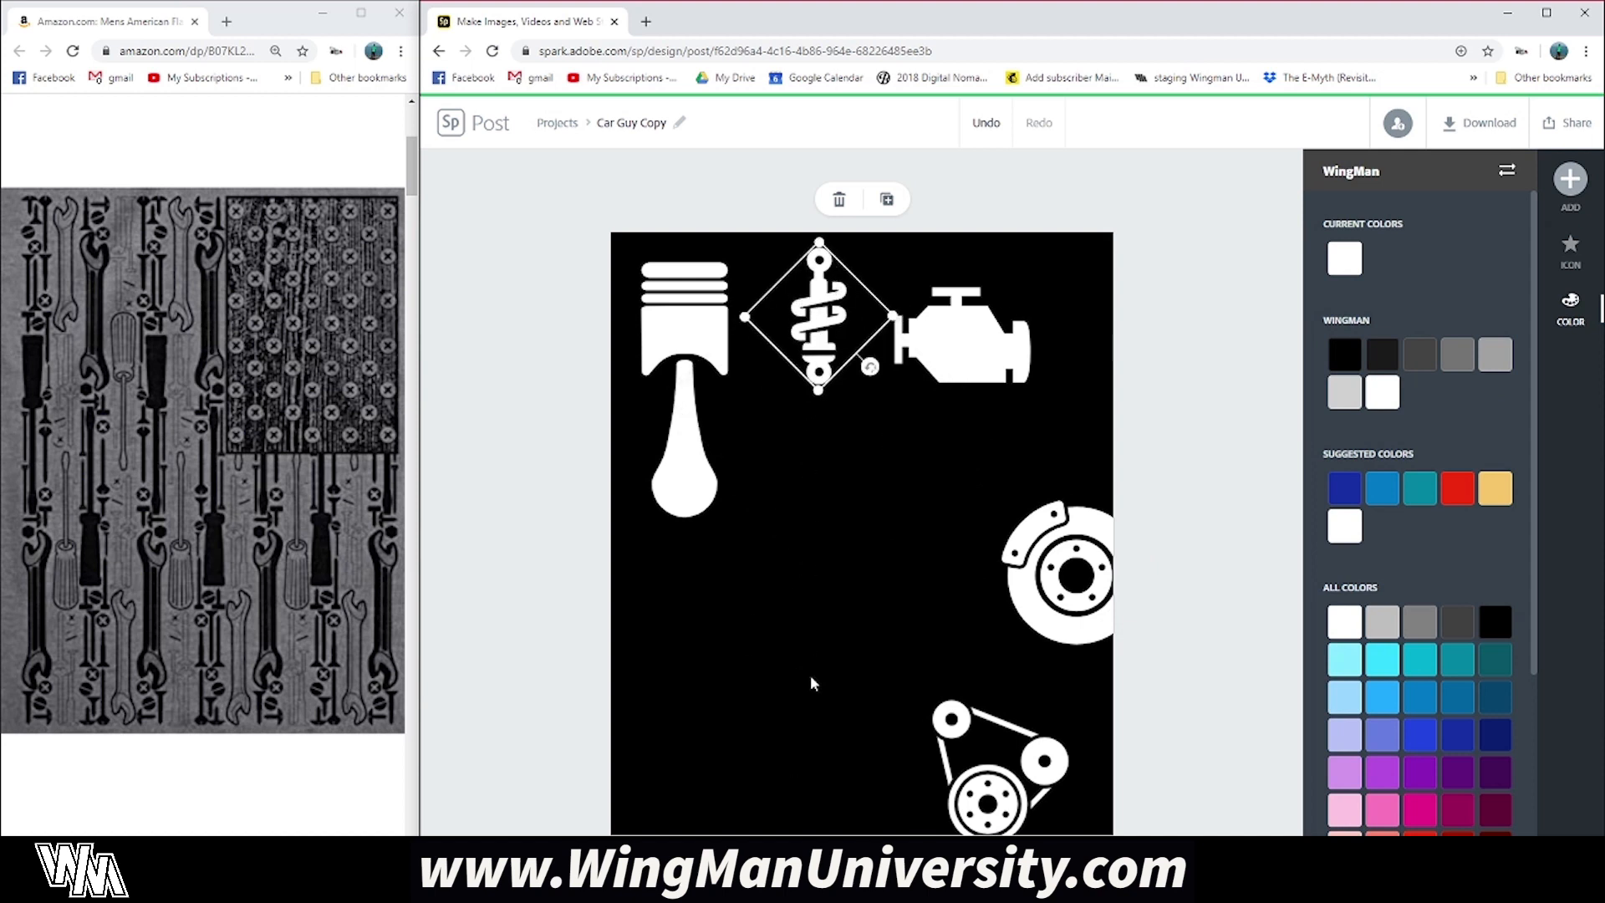
Step: Duplicate the small shock absorber three times and stack the copies end to end in a vertical column down the canvas
left_click(886, 199)
left_click_drag(840, 457, 812, 785)
left_click(886, 201)
left_click(886, 203)
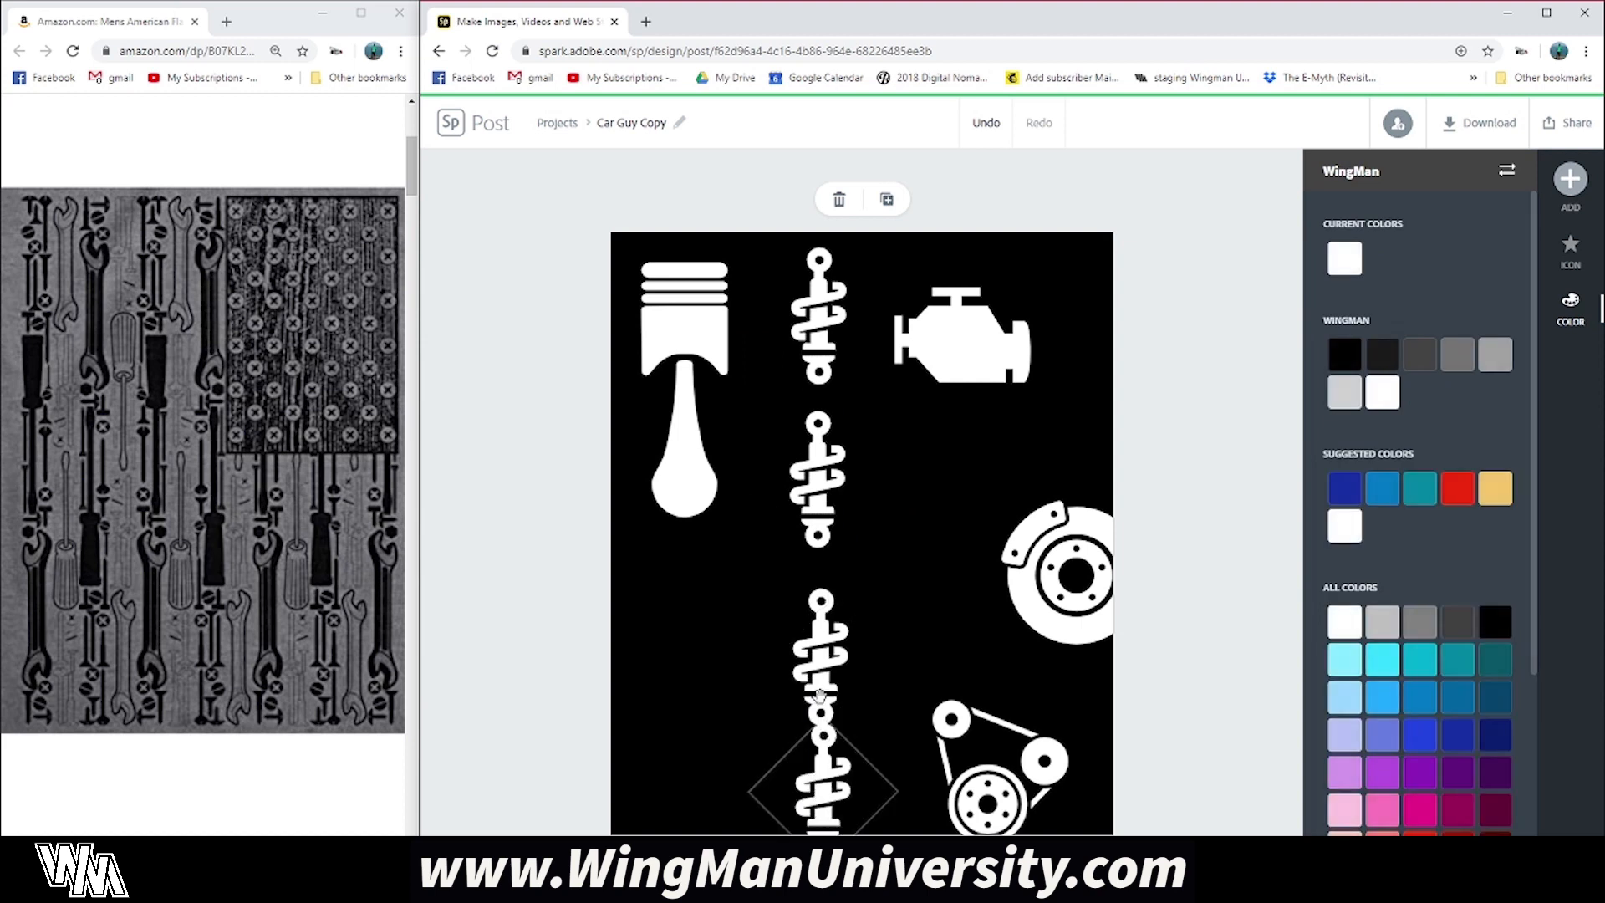
left_click(813, 460)
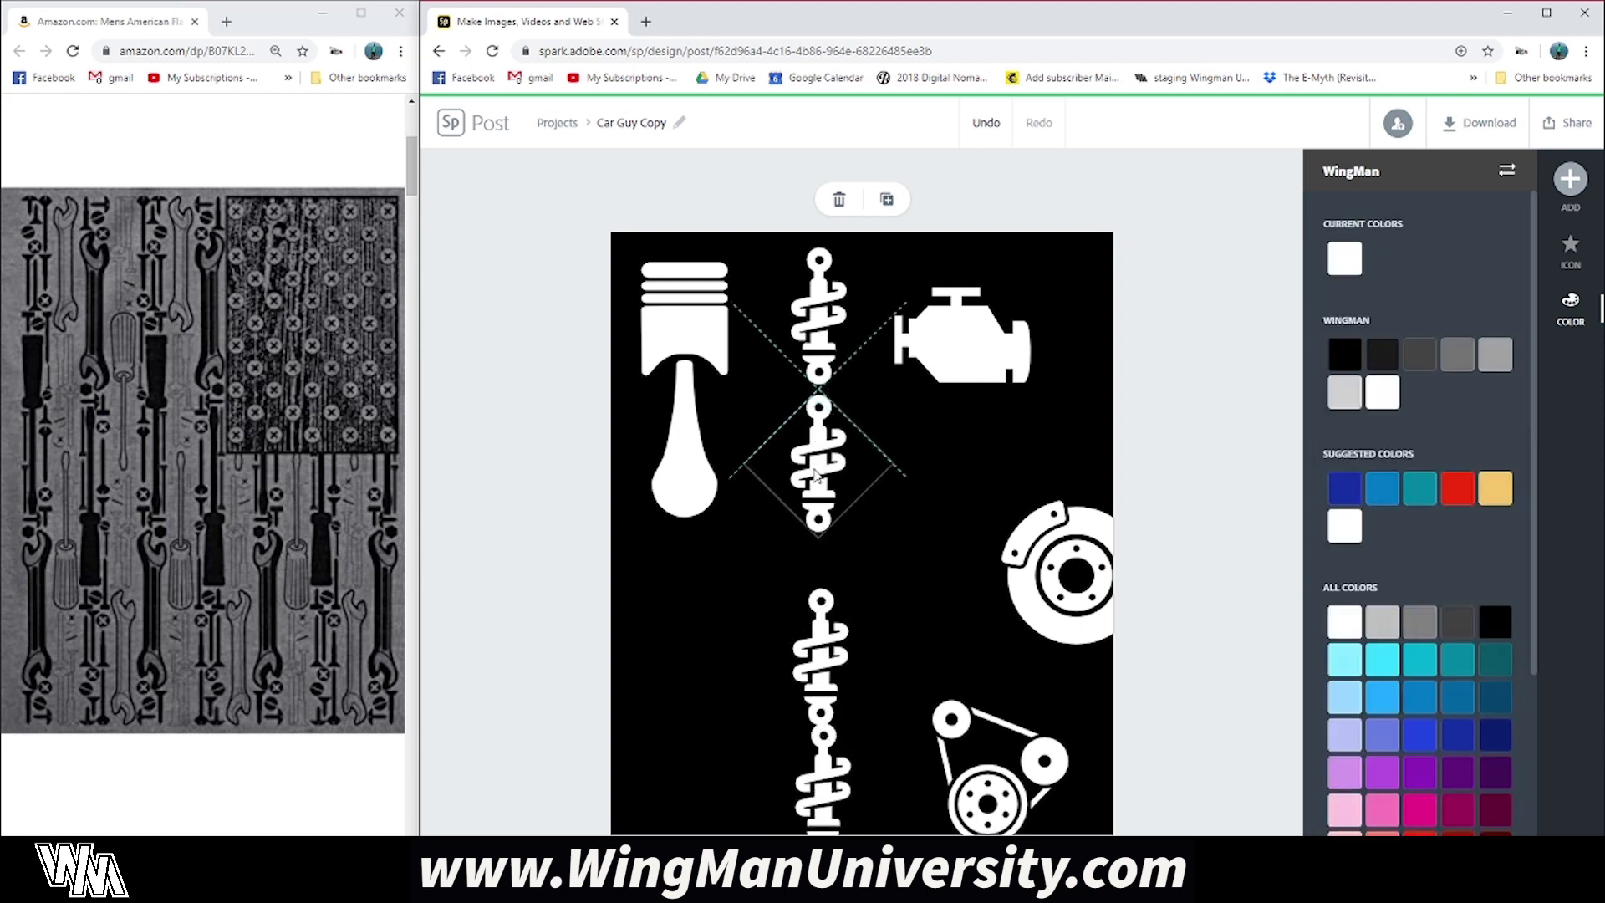
left_click_drag(828, 662, 826, 612)
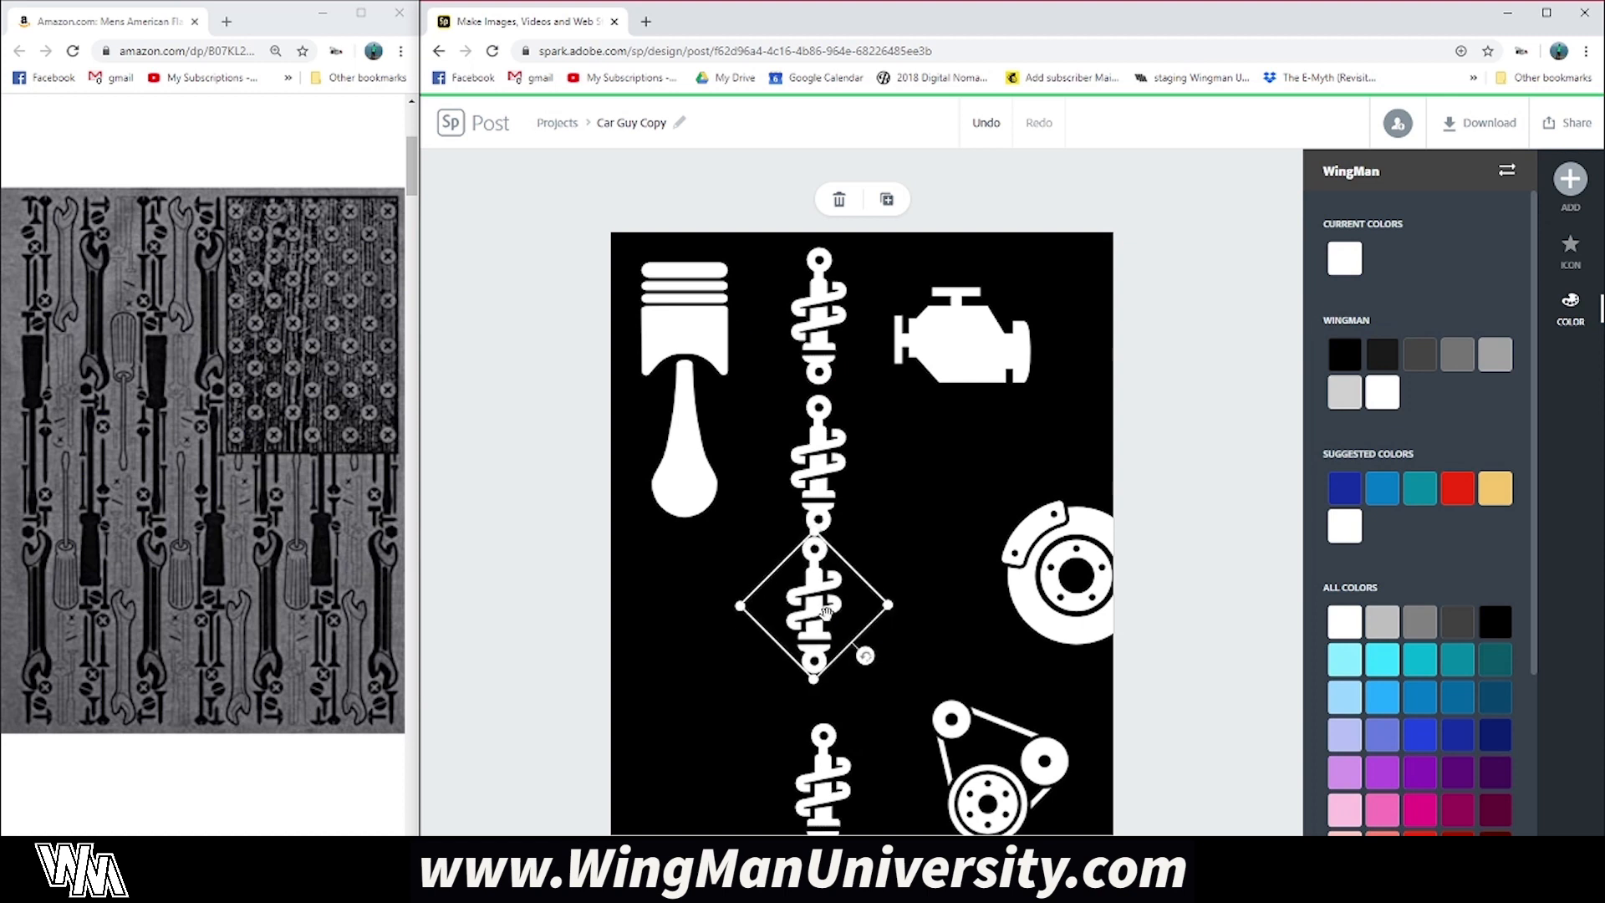
left_click_drag(828, 794, 828, 756)
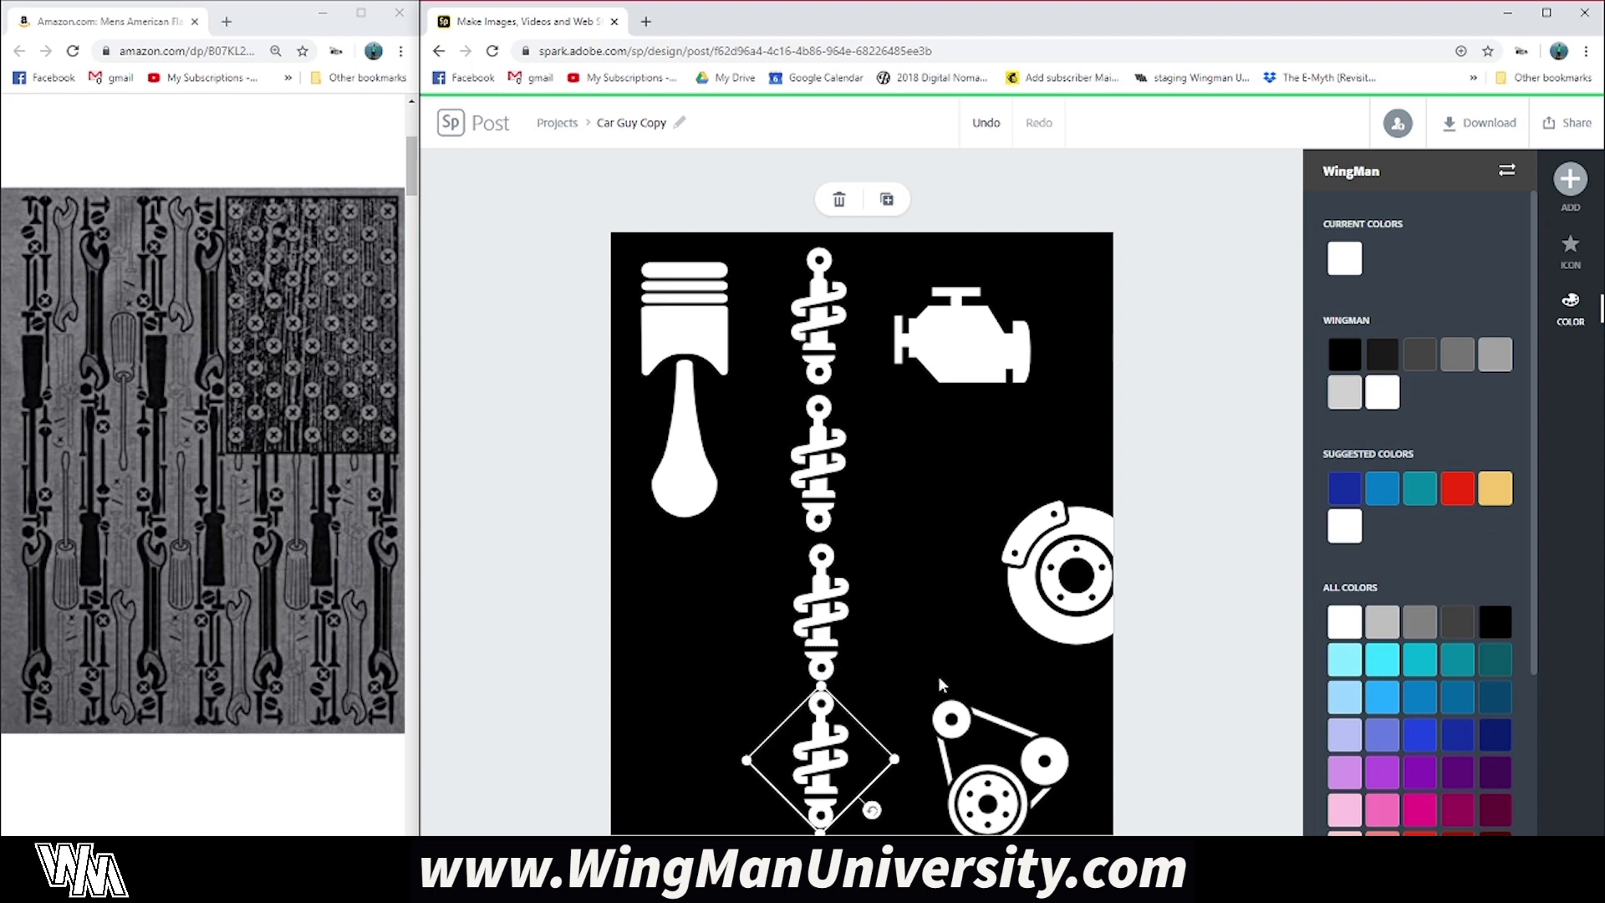
Step: Group the four stacked shock absorbers
left_click(777, 309)
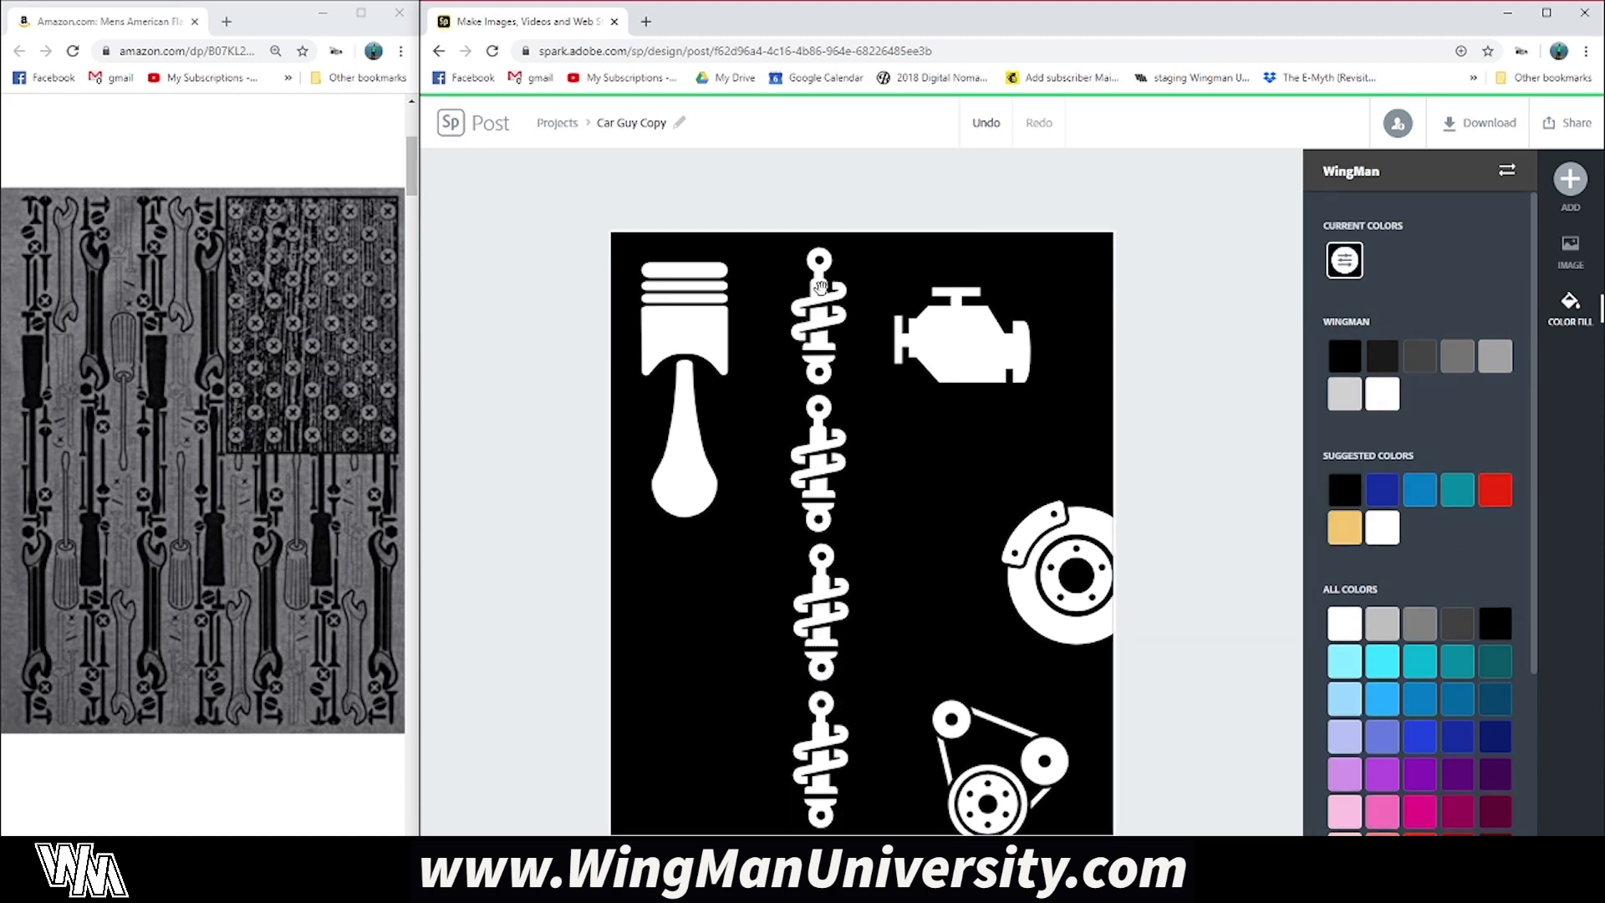
left_click(816, 477, "shift")
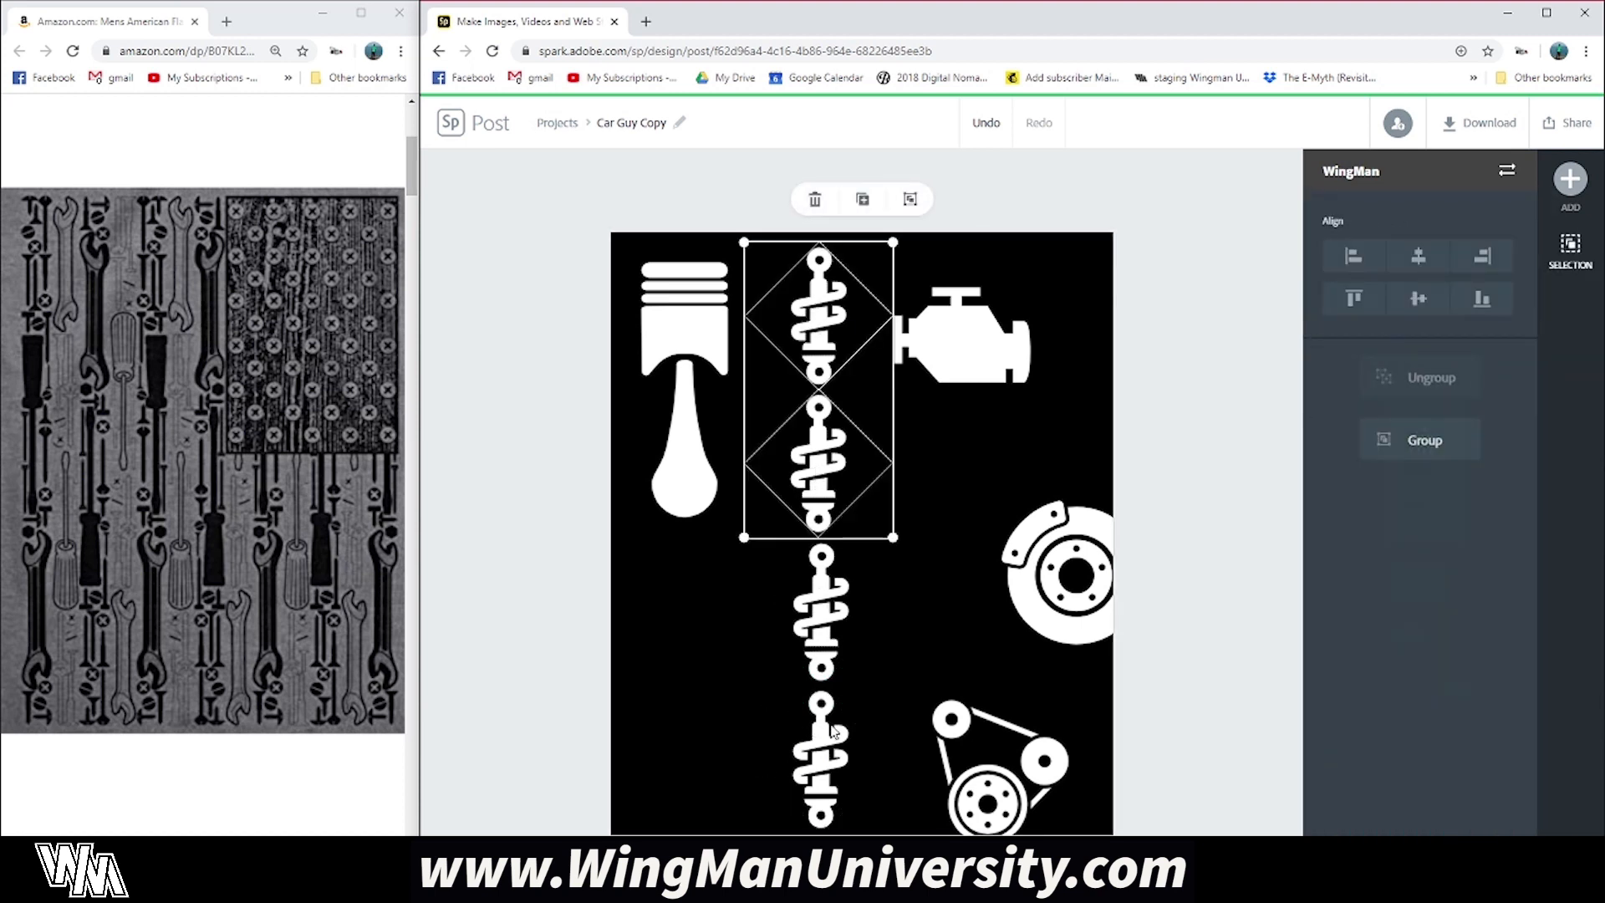
left_click(823, 592, "shift")
left_click(828, 731, "shift")
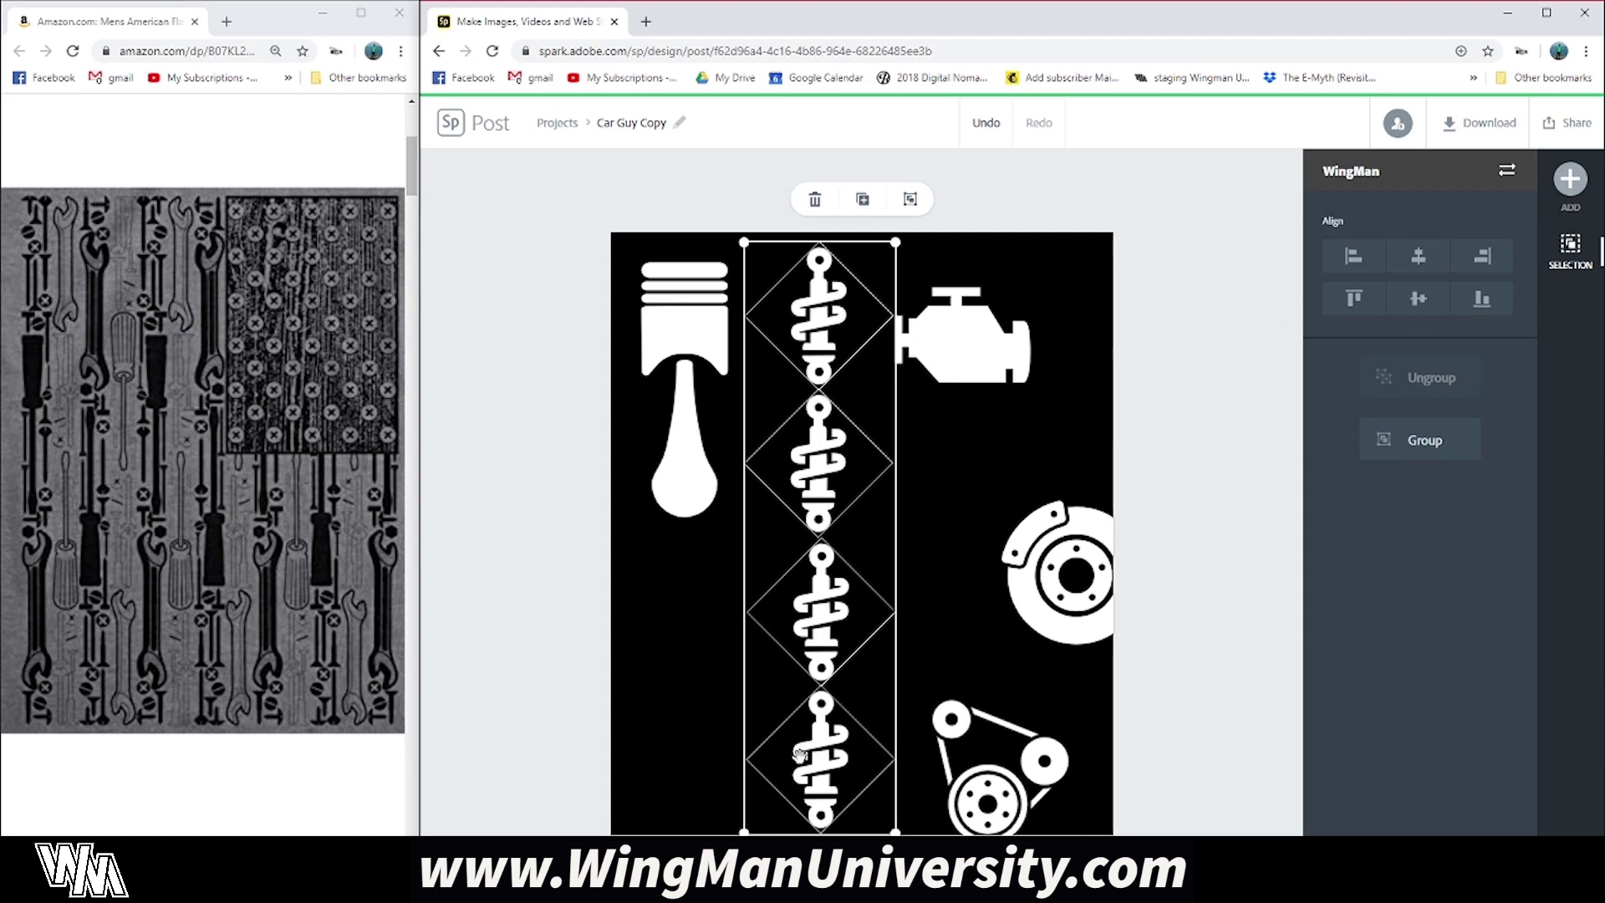
left_click(1425, 442)
Step: Shift the grouped shock absorber column slightly left and up, between the piston and the engine
mouse_move(819, 460)
left_mouse_down()
mouse_move(794, 462)
mouse_move(914, 462)
mouse_move(794, 462)
left_mouse_up()
left_click(940, 463)
left_click(796, 465)
left_click(835, 470)
left_click(913, 475)
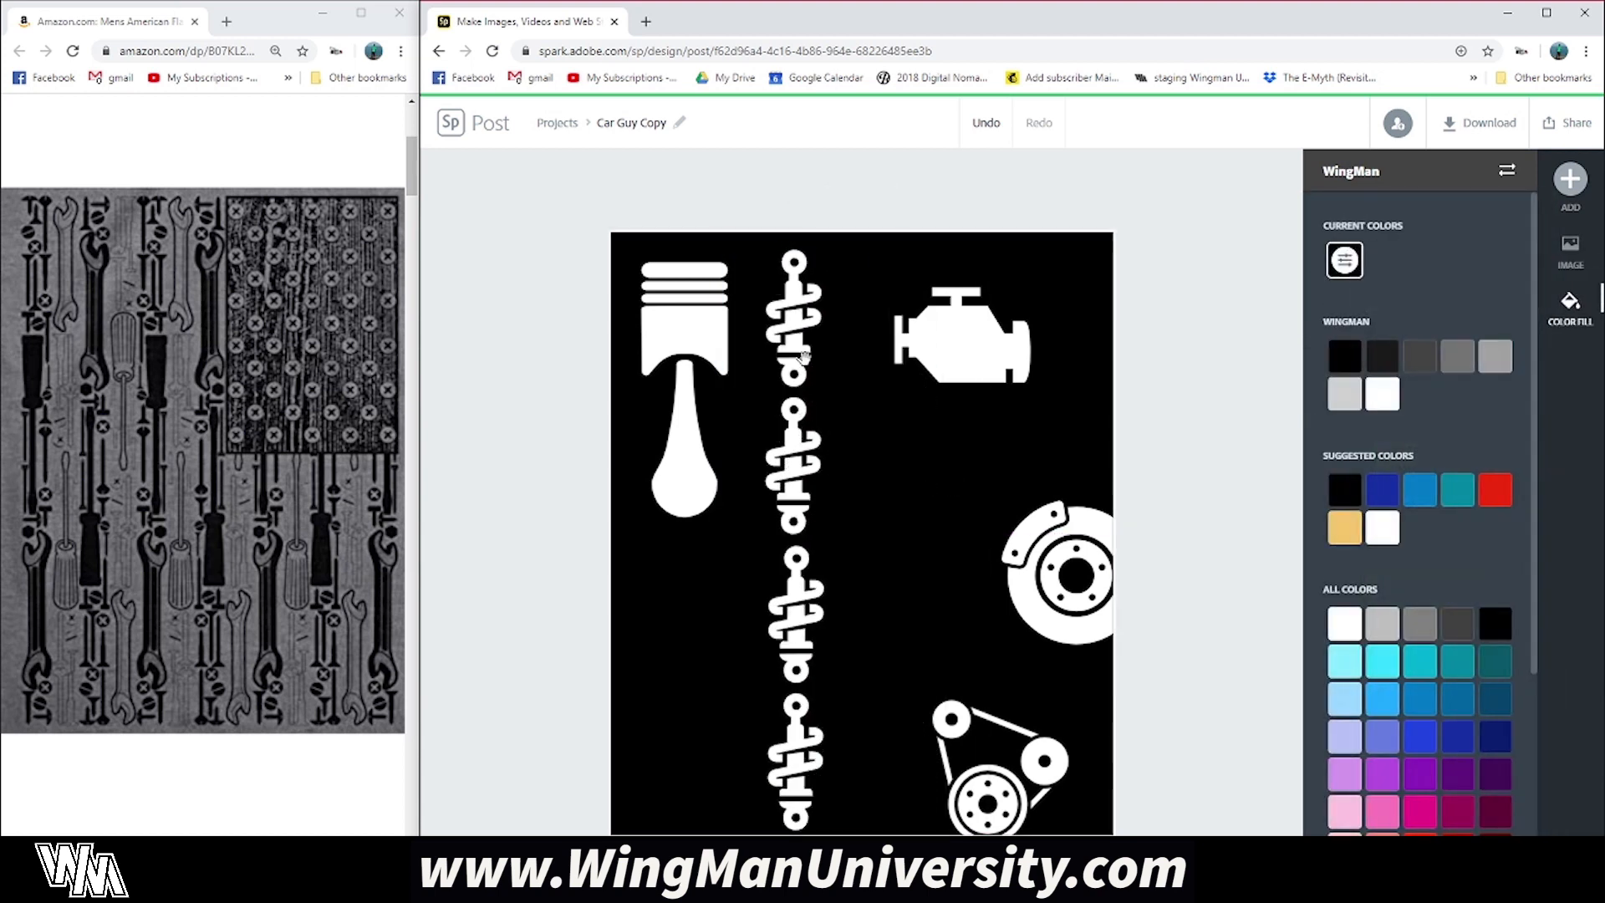
left_click(799, 449)
left_click_drag(803, 450, 797, 468)
Step: Shrink the piston to about one shock absorber's height and place it just left of the topmost shock absorber with a small gap
left_click(688, 308)
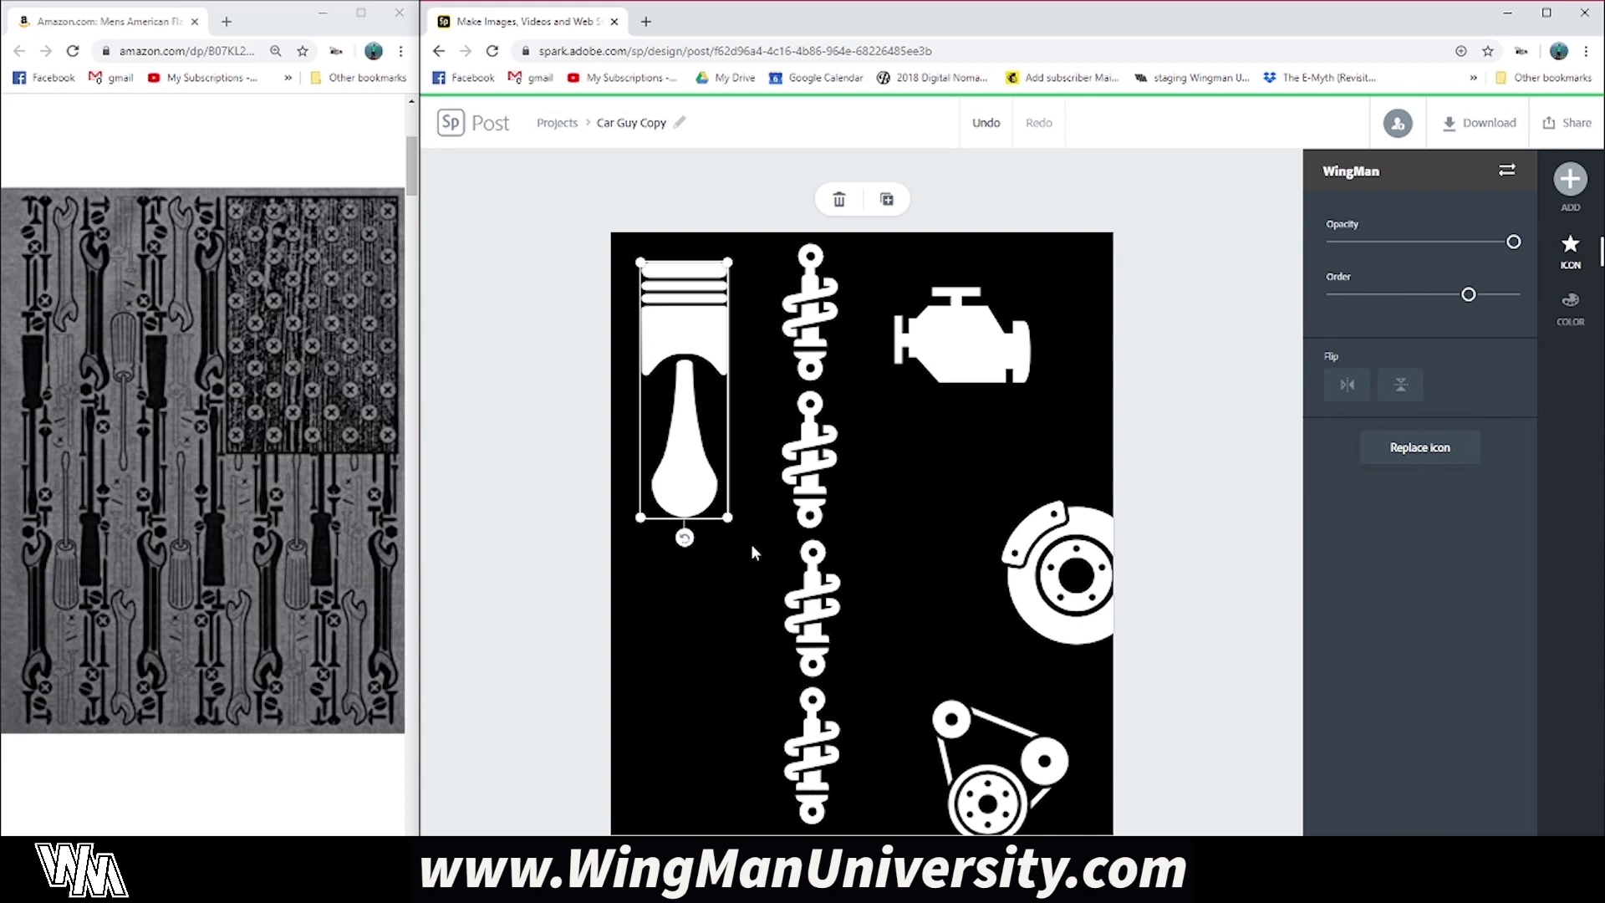
left_click_drag(728, 525, 700, 400)
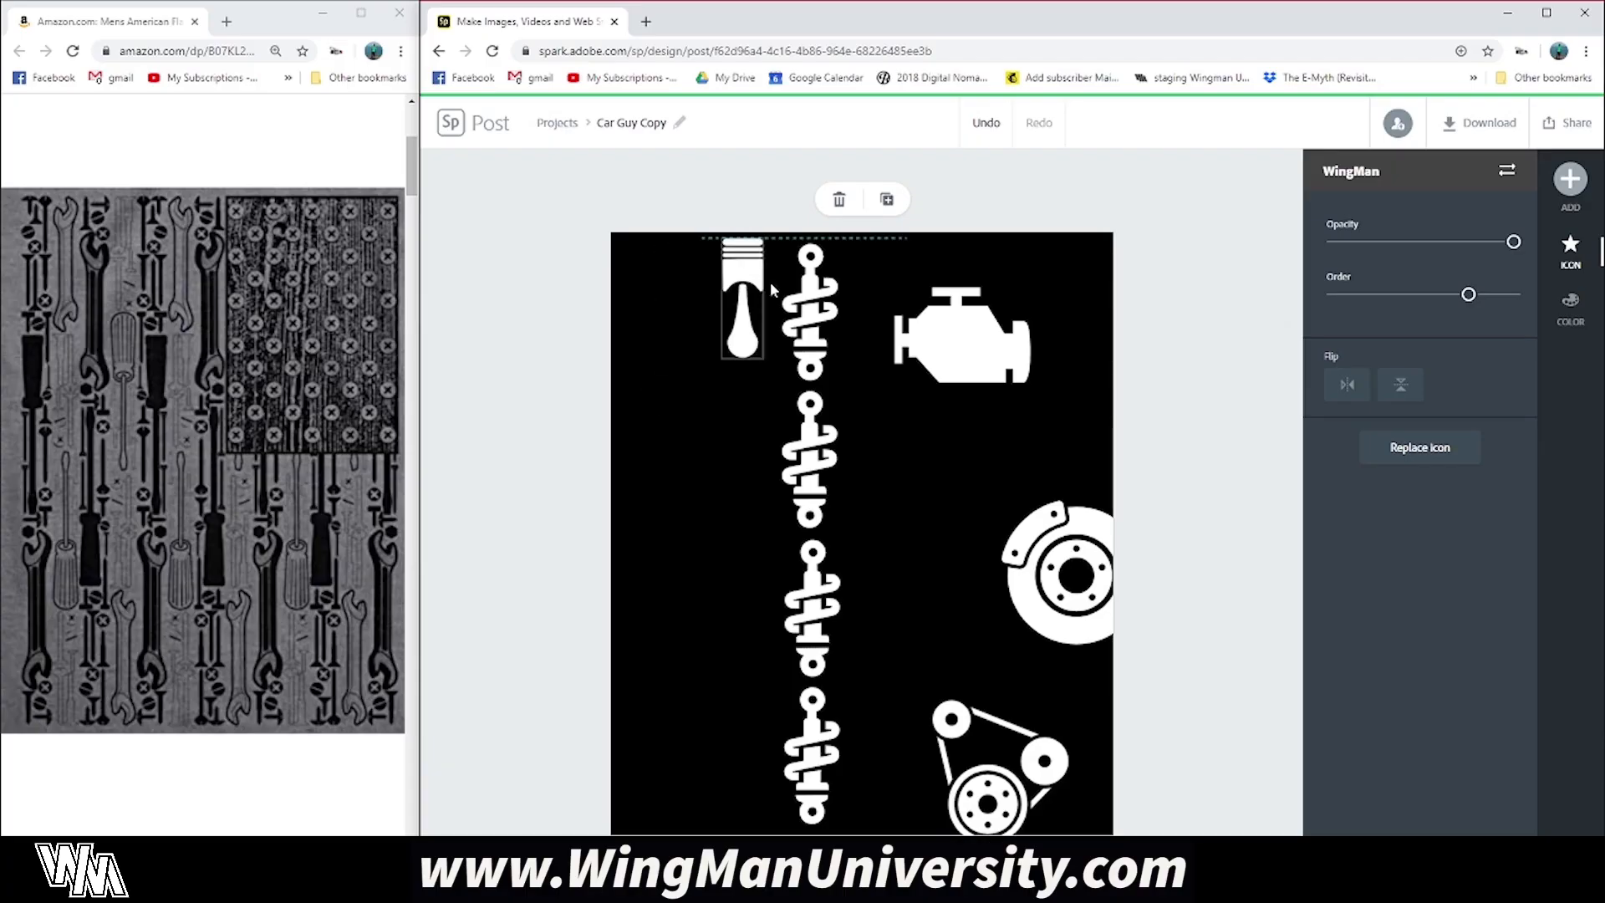
left_click_drag(733, 290, 782, 278)
mouse_move(798, 361)
left_mouse_down()
mouse_move(809, 389)
mouse_move(776, 361)
mouse_move(788, 371)
left_mouse_up()
key("Down")
key("Down")
key("Down")
key("Down")
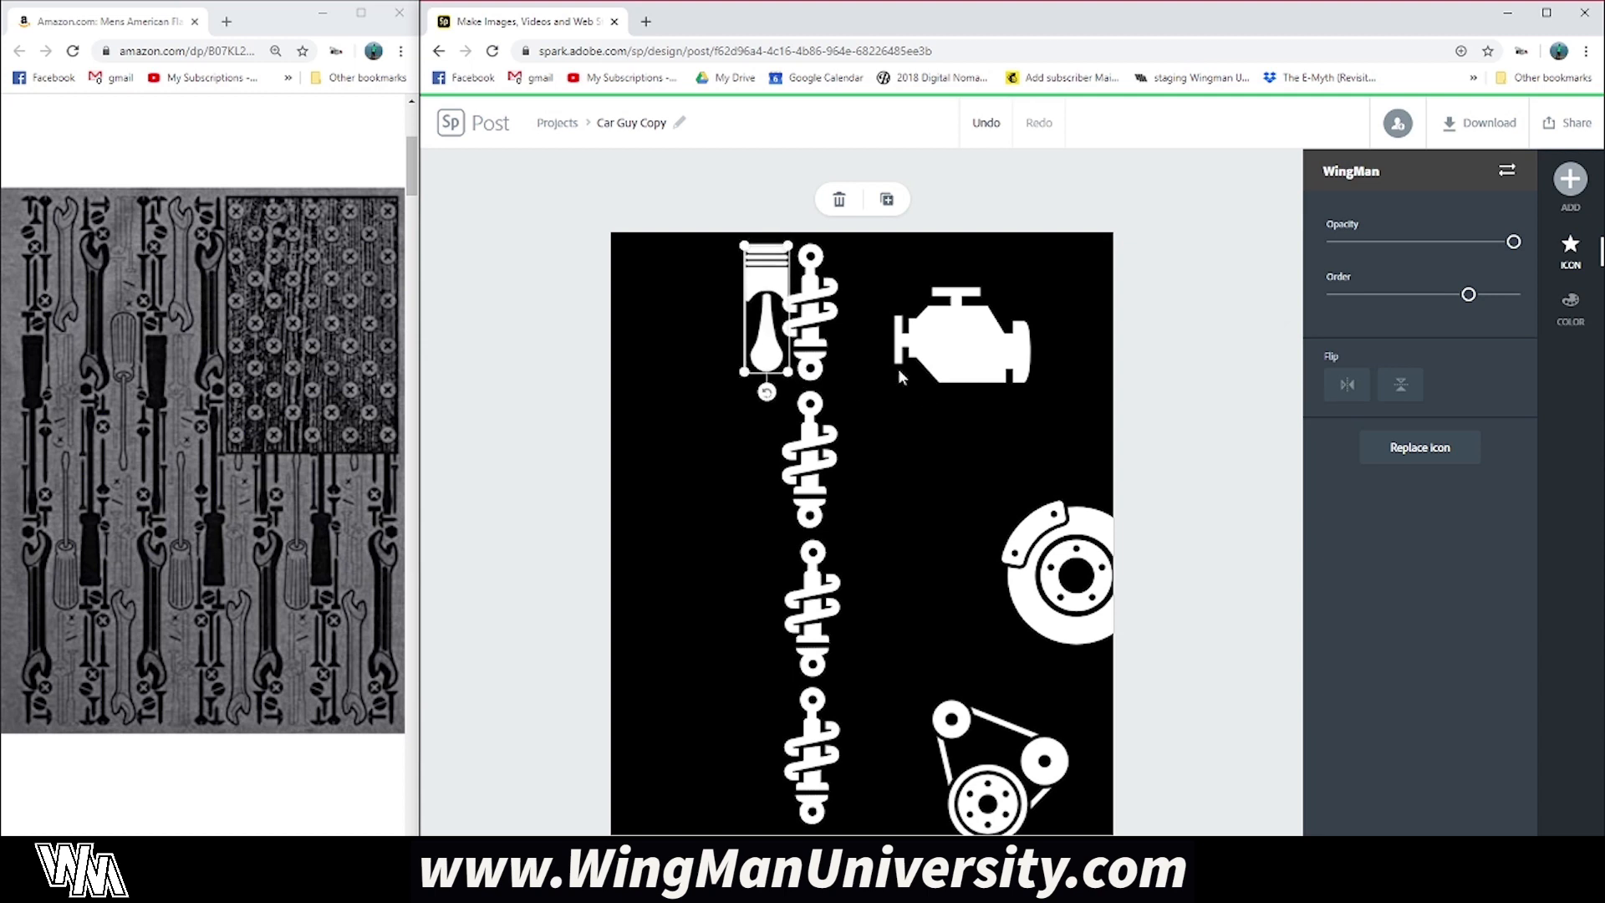
left_click_drag(761, 301, 738, 301)
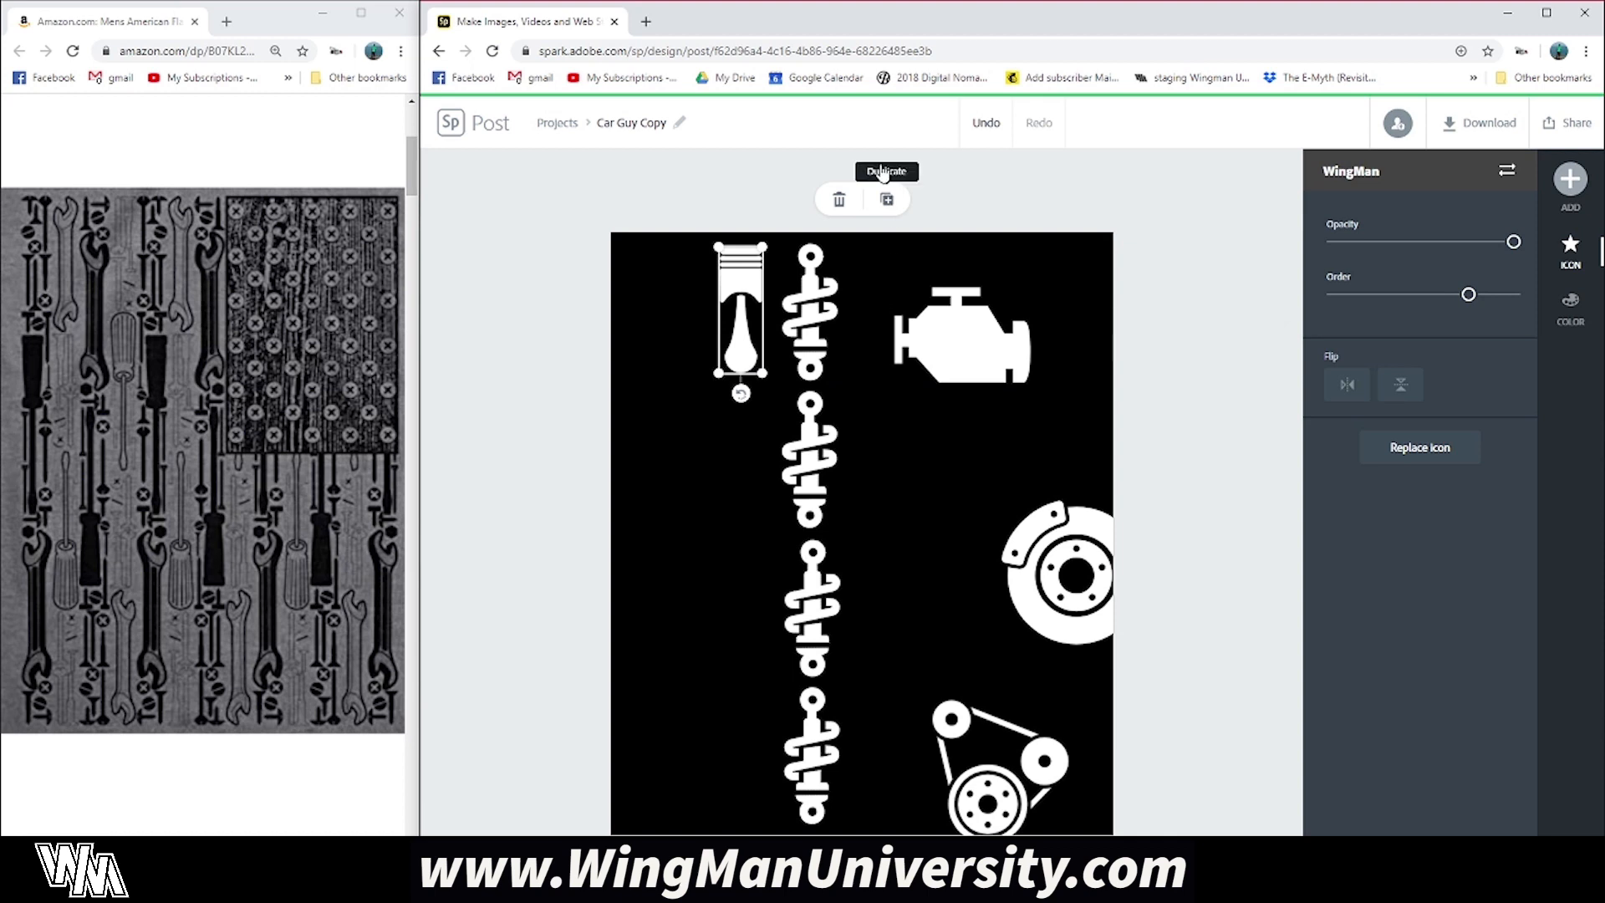
Step: Duplicate the small piston three times and stack the copies in a column alongside the shock absorbers
left_click_drag(759, 333, 741, 748)
left_click(888, 201)
left_click(888, 201)
left_click(740, 576)
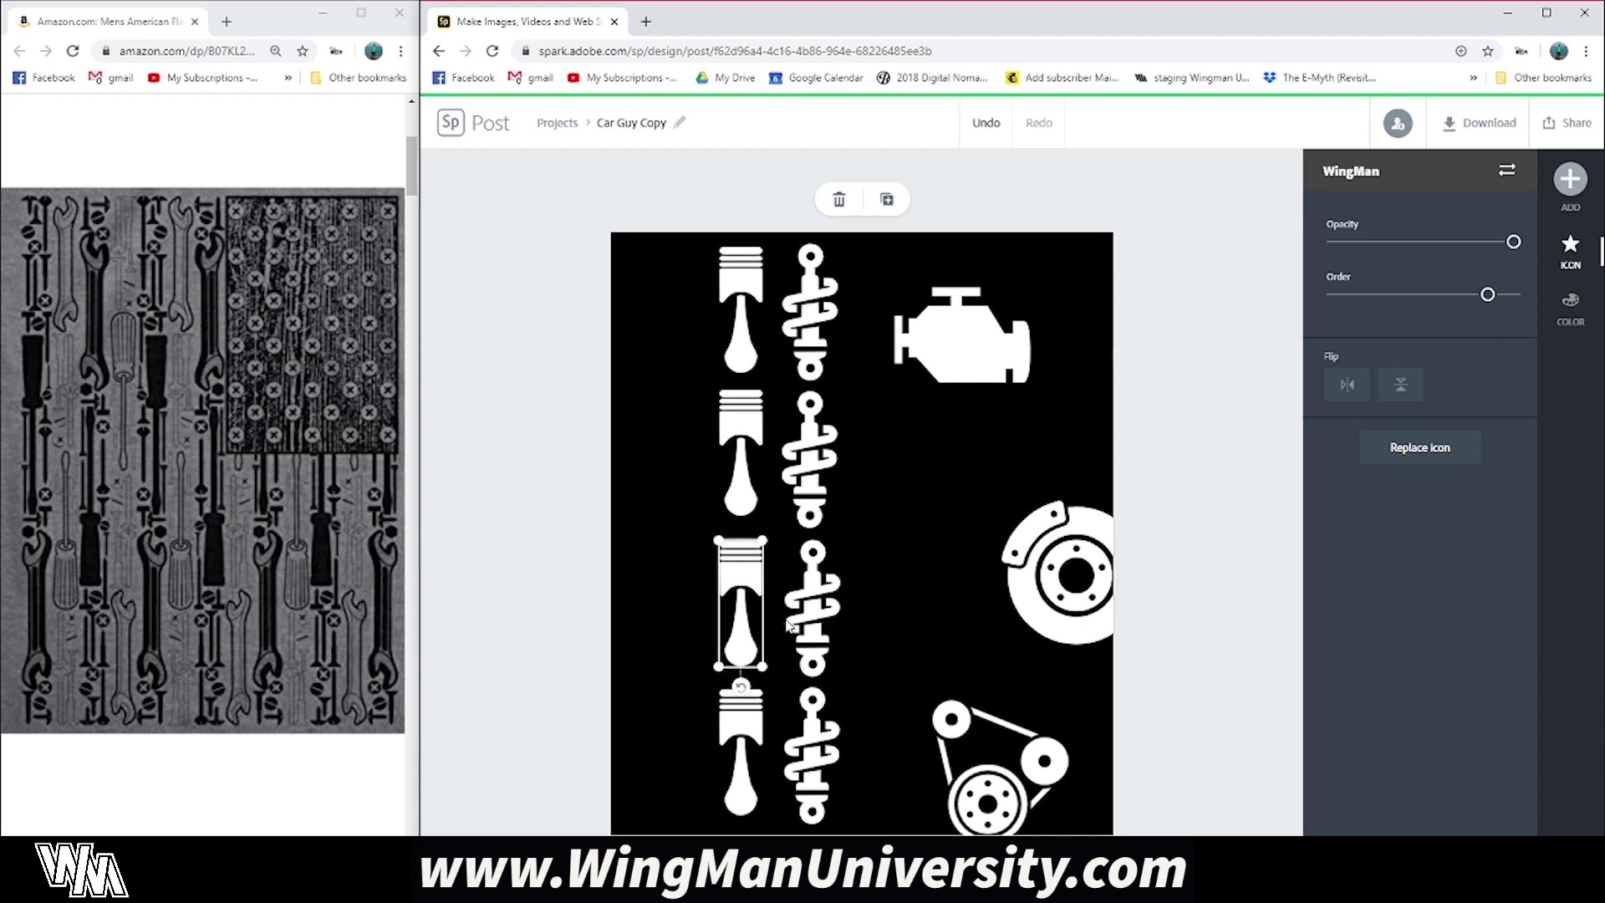
Step: Nudge the lower piston copies down slightly to line them up with the neighbouring shock absorbers
left_click(740, 774)
key("Down")
key("Down")
left_click(745, 581)
left_click(736, 479)
key("Down")
key("Down")
key("Down")
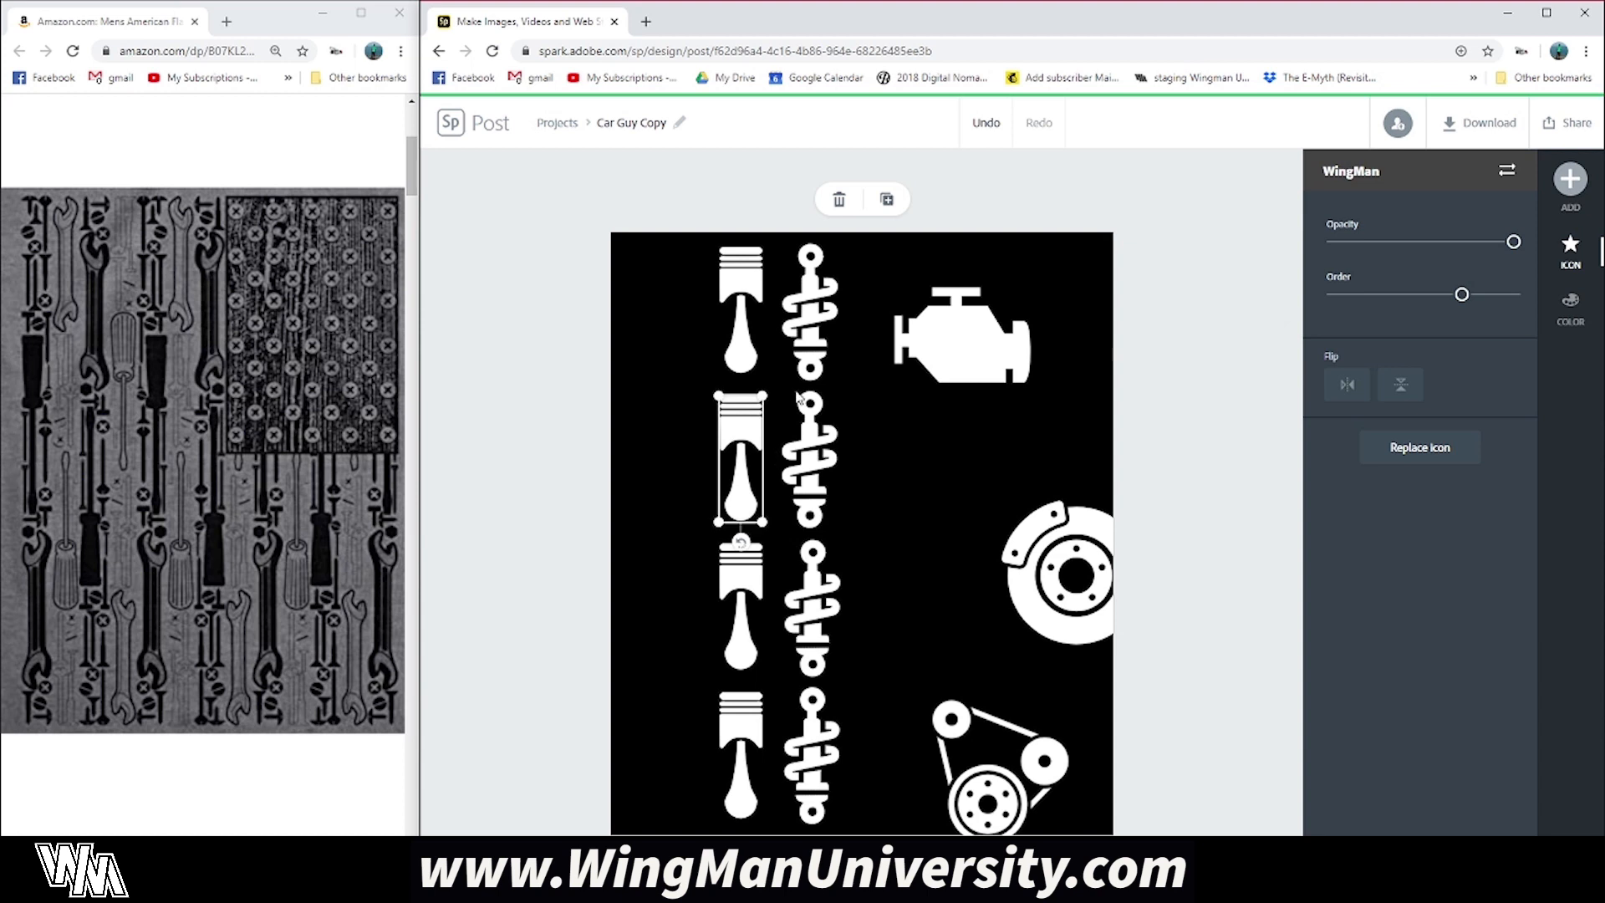
Step: Nudge the third piston down slightly to line it up with the neighbouring shock absorber
left_click(738, 619)
key("Down")
key("Down")
key("Down")
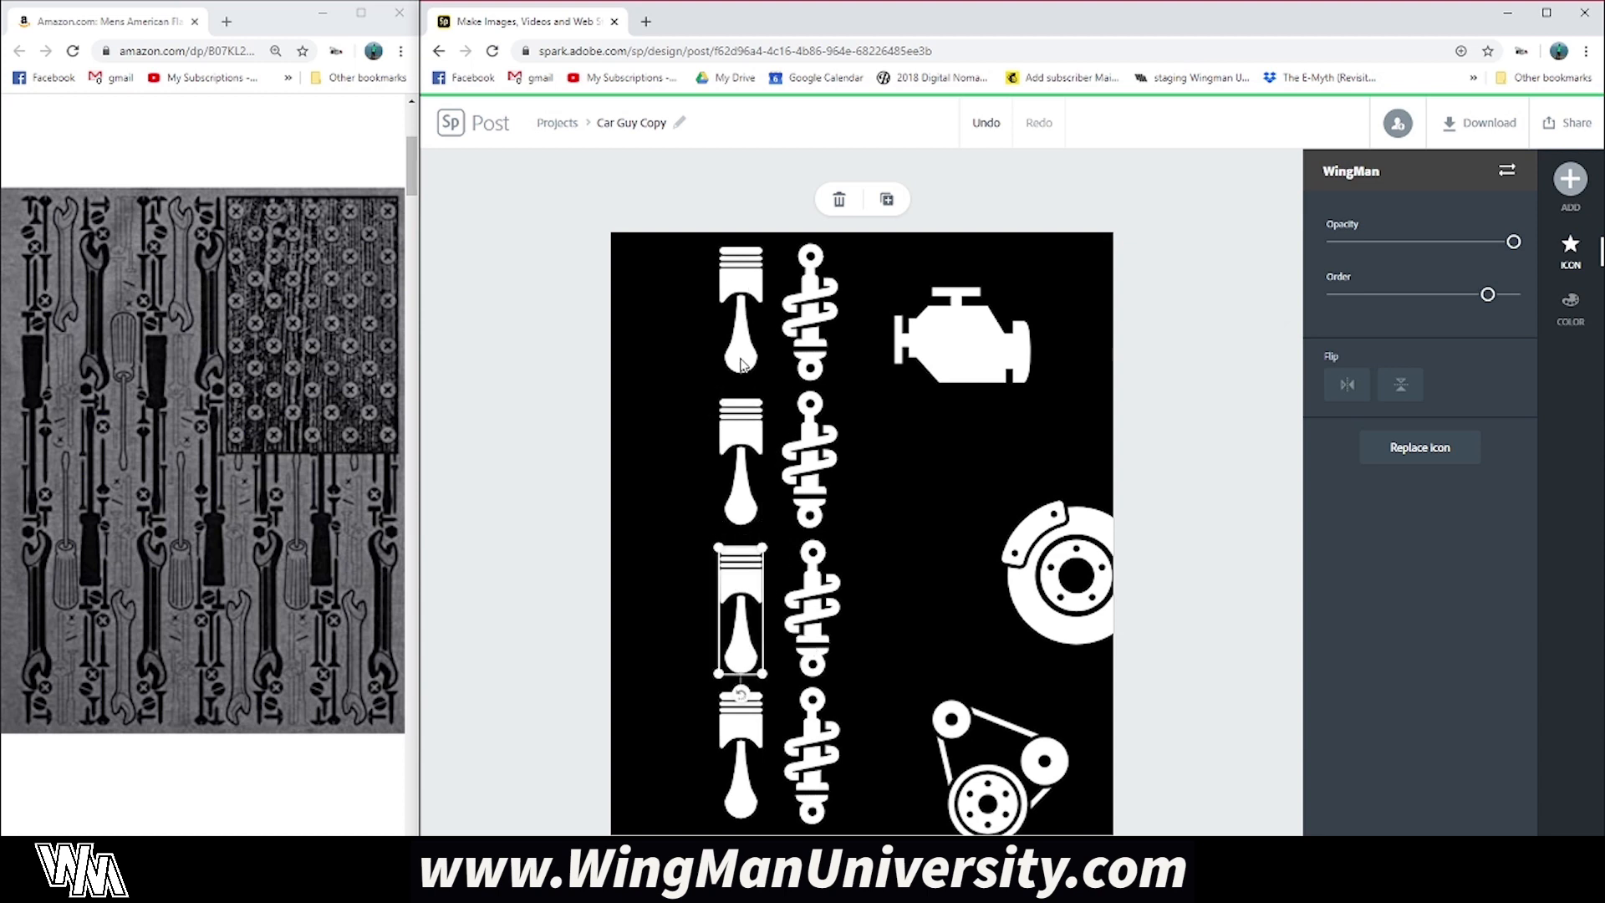
Step: Group the four stacked pistons into one column
left_click(740, 354)
left_click(741, 443, "shift")
left_click(740, 591, "shift")
left_click(738, 722, "shift")
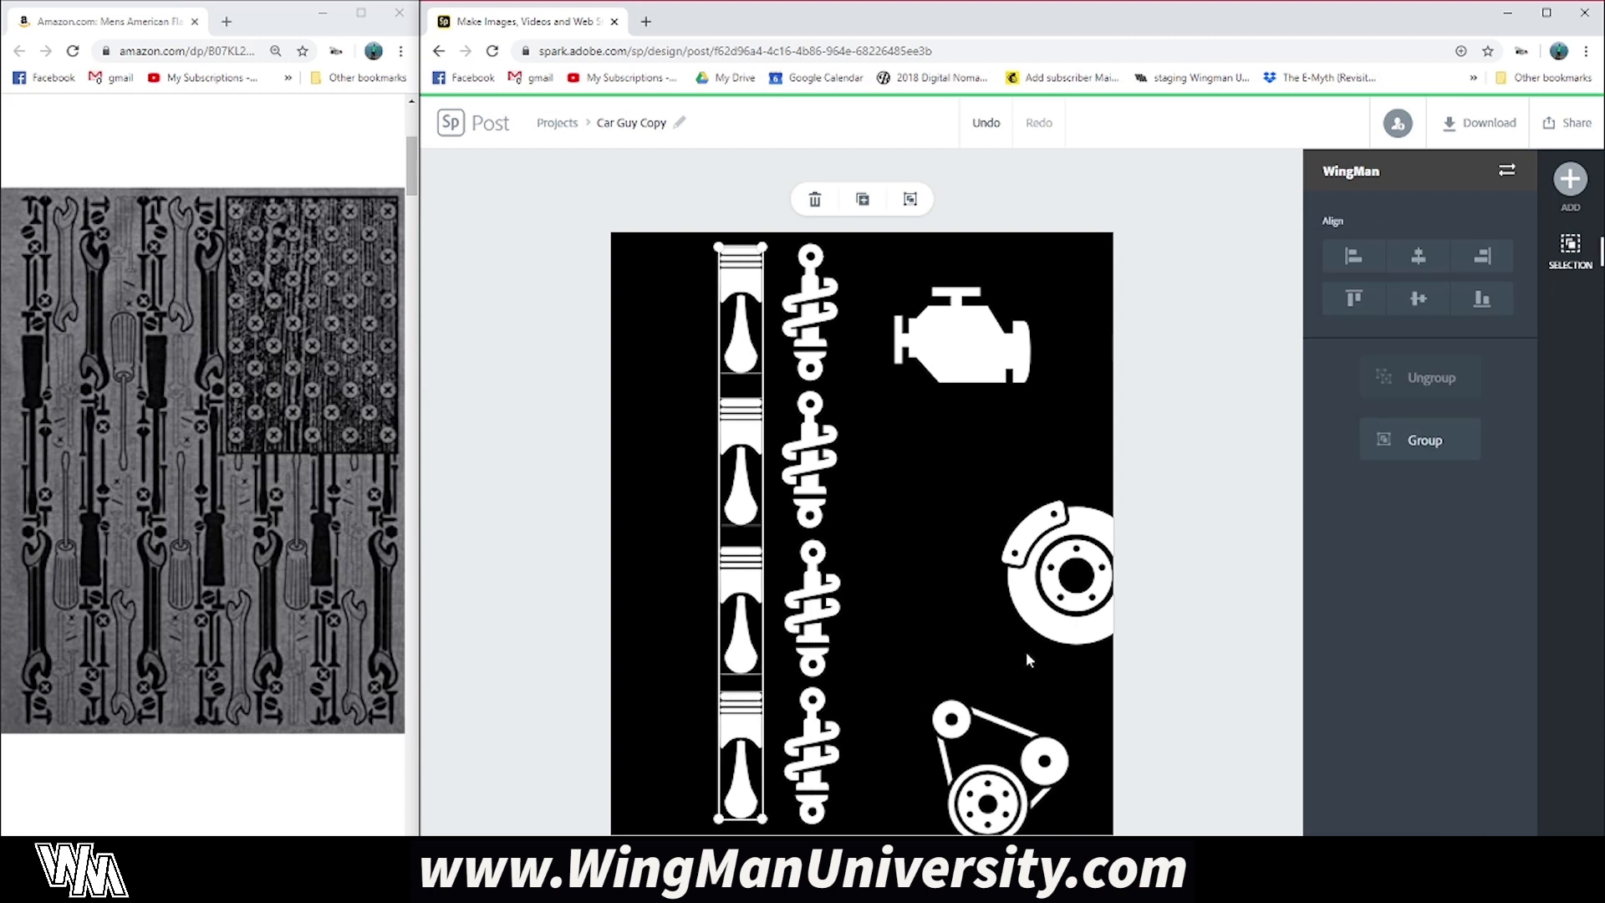
left_click(1420, 439)
Step: Shift the piston and shock absorber columns toward the canvas's left edge, and move the engine down beside the brake disc
mouse_move(744, 481)
left_mouse_down()
mouse_move(719, 482)
mouse_move(785, 475)
mouse_move(759, 474)
left_mouse_up()
left_click(807, 472, "shift")
left_click(908, 641)
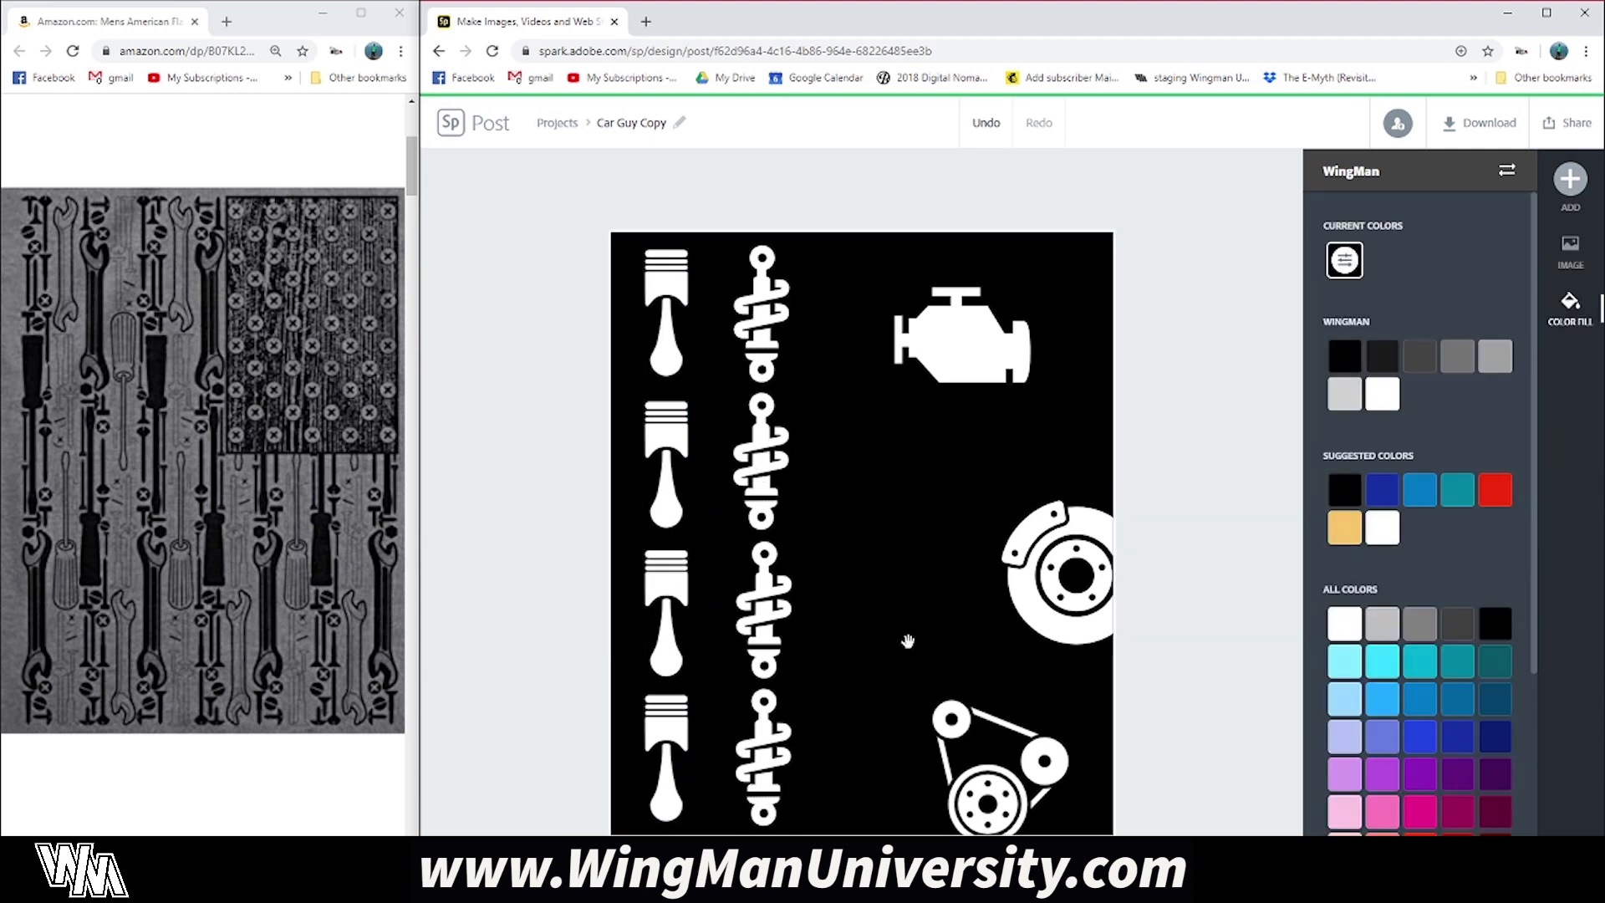
left_click_drag(988, 348, 918, 650)
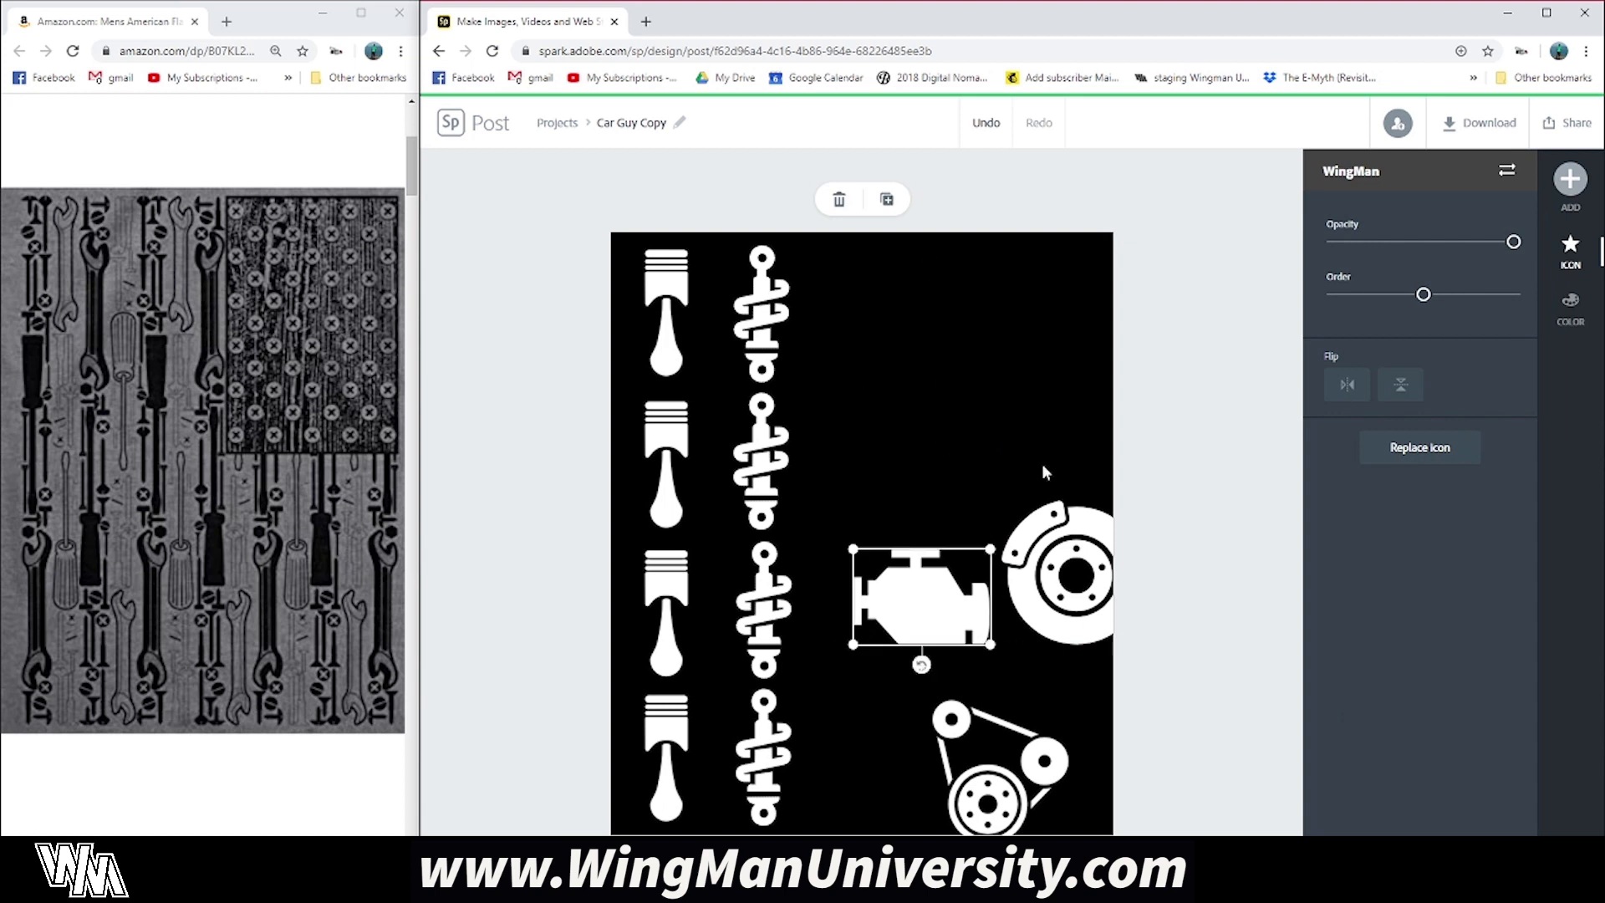
Step: Add a solid square from an icon search for "square", and shrink it in the open area beside the upper shock absorbers
left_click(1570, 178)
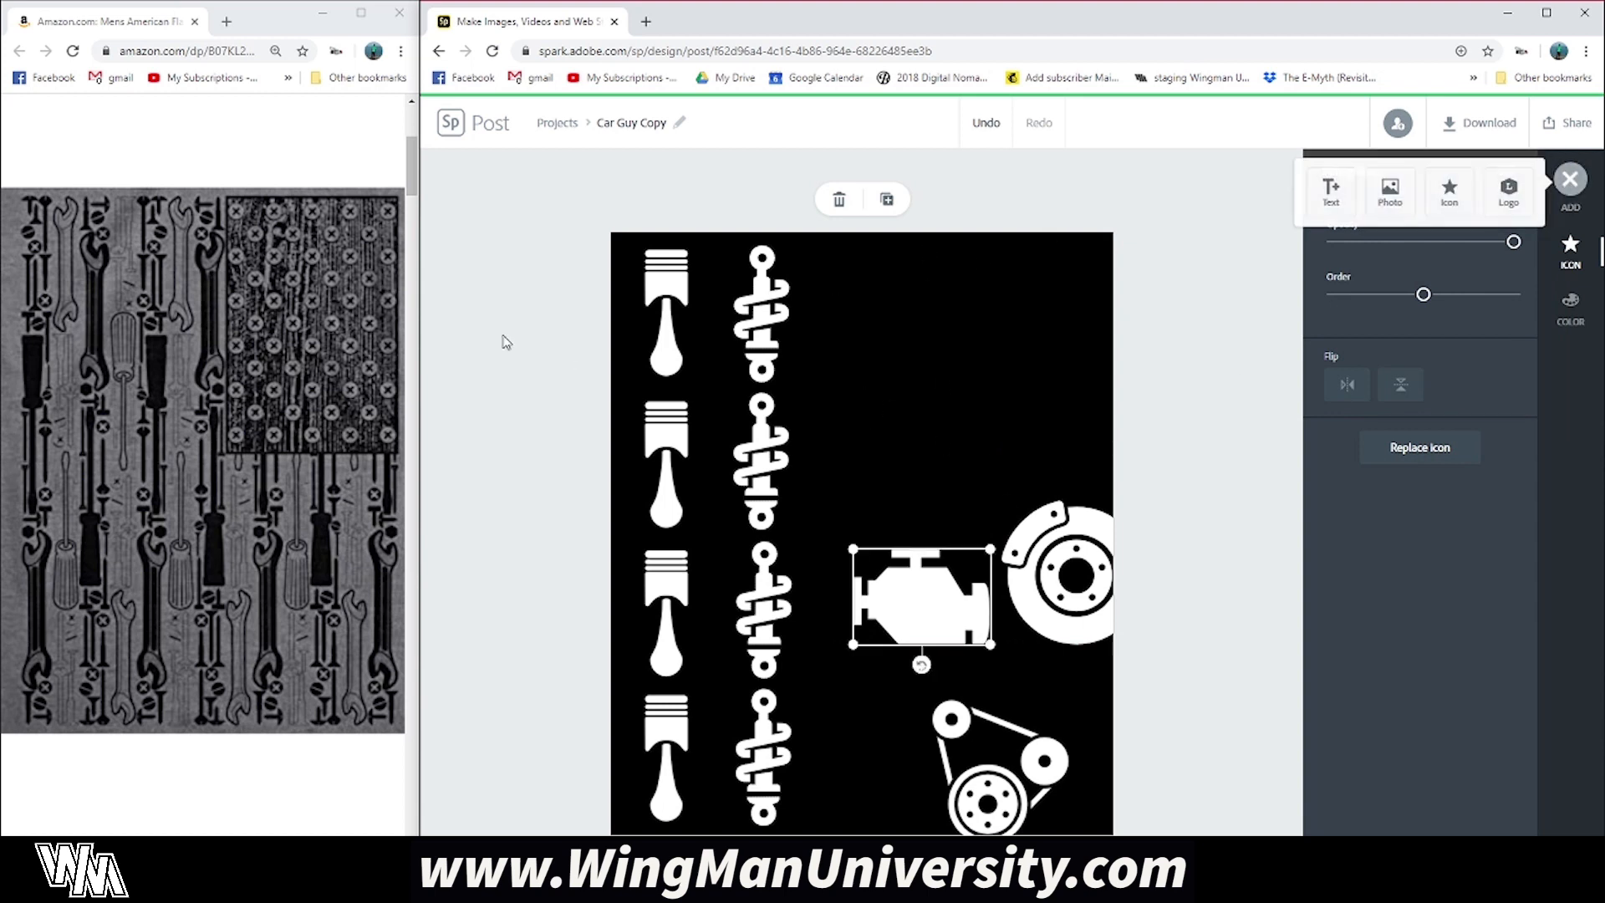
left_click(1448, 191)
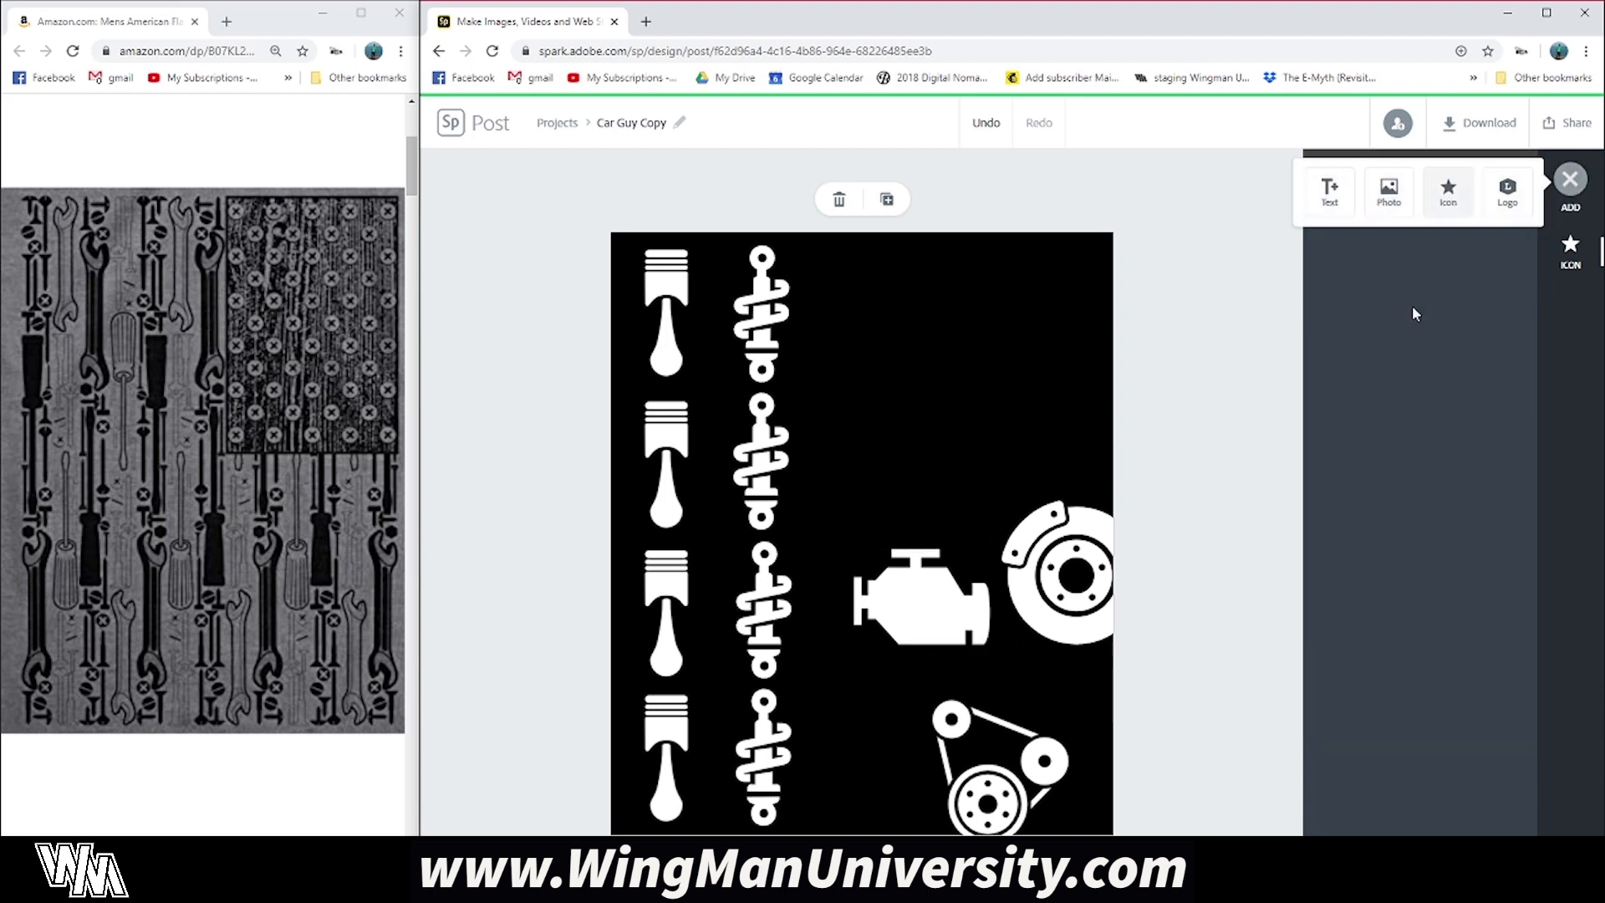
type("swuare")
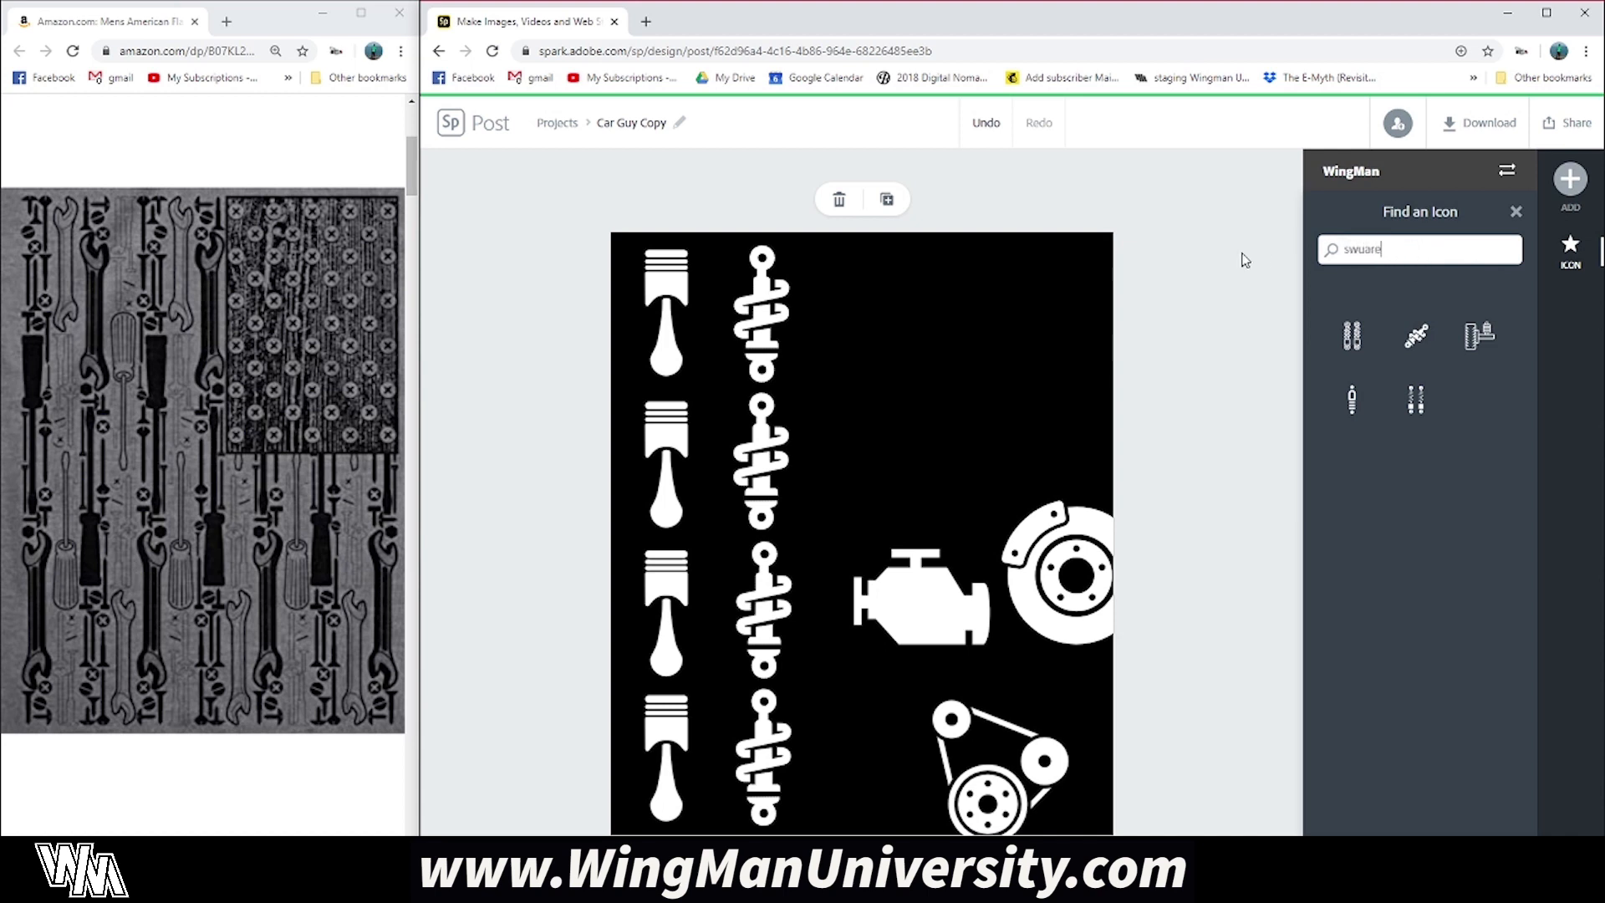
left_click(1478, 518)
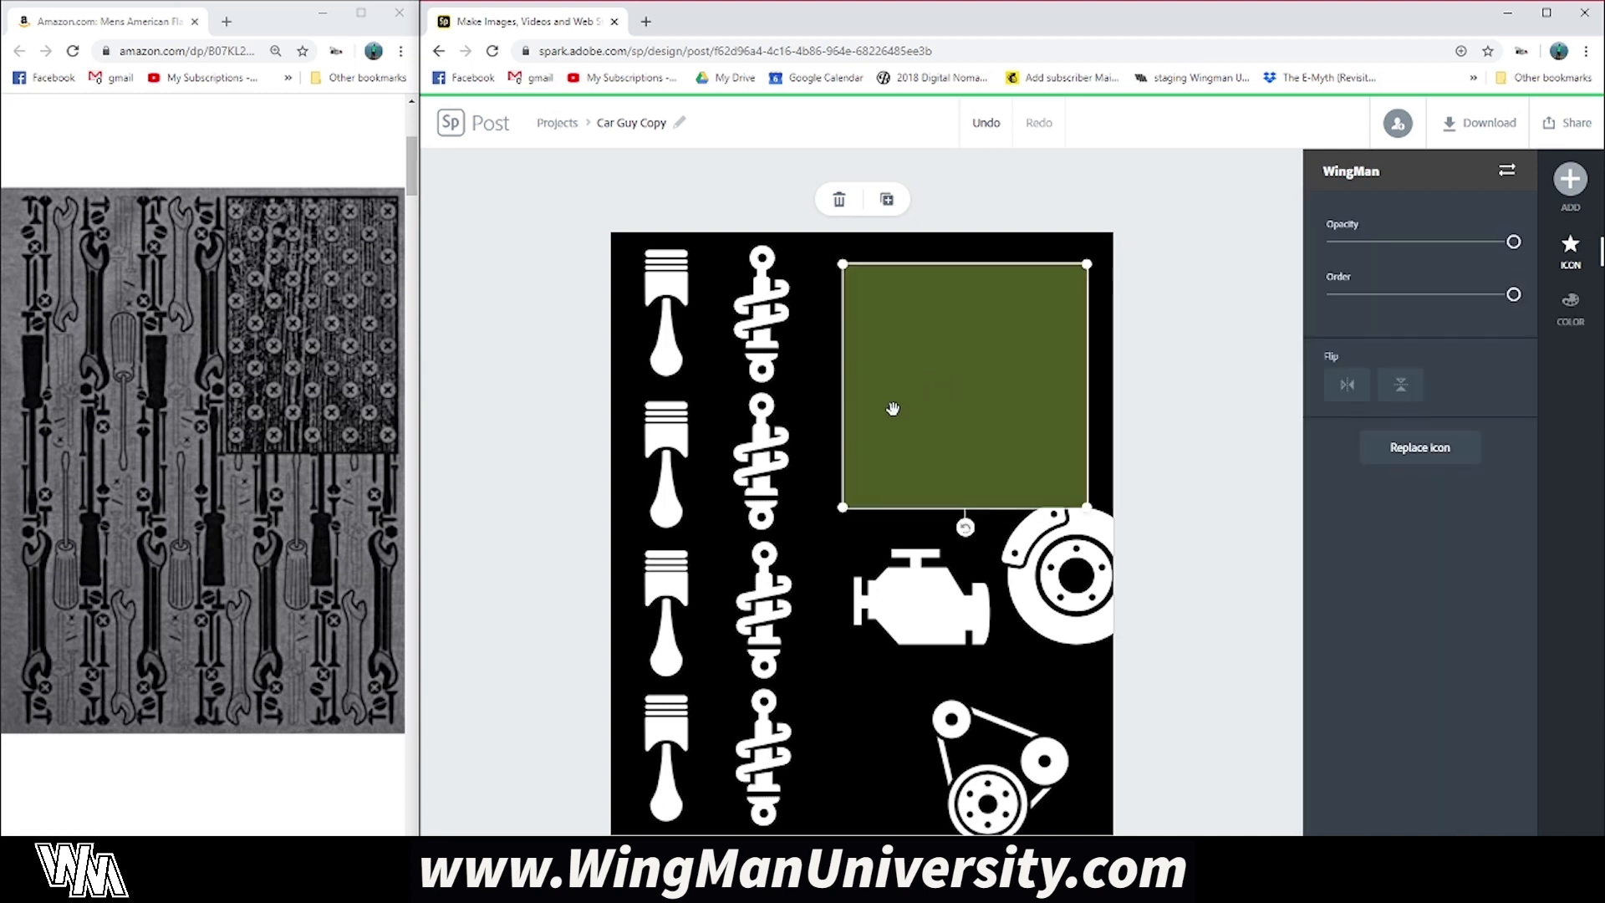
left_click_drag(930, 377, 923, 369)
left_click_drag(1078, 511, 1015, 443)
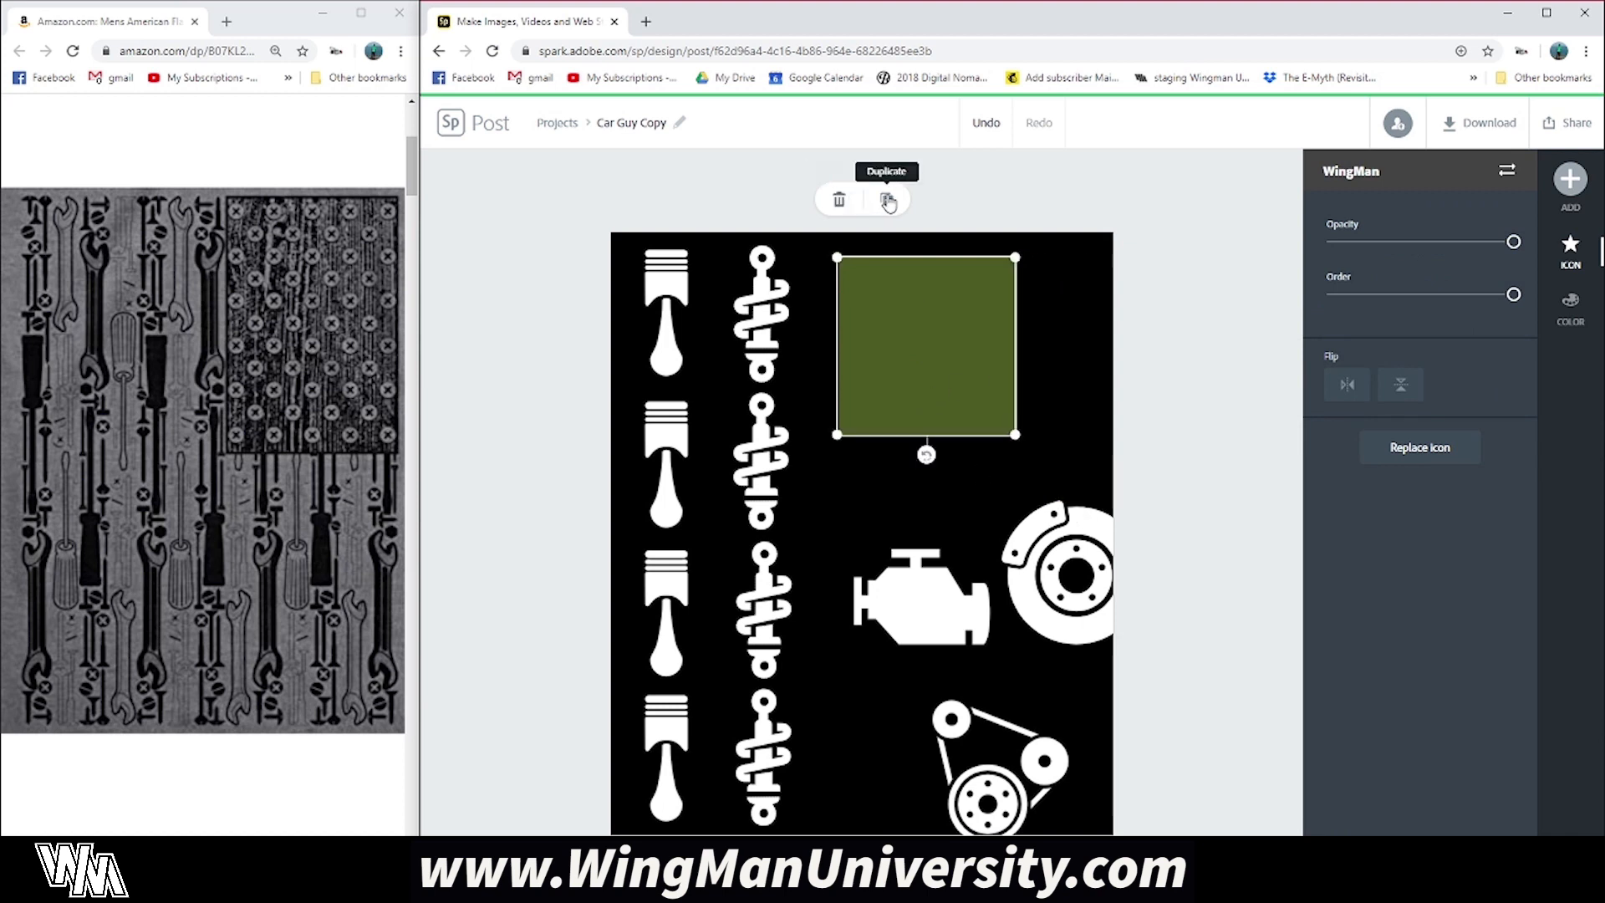
Step: Duplicate the green square and overlap the copy below it to form a tall rectangle, keeping the engine just underneath
left_click_drag(935, 345, 943, 413)
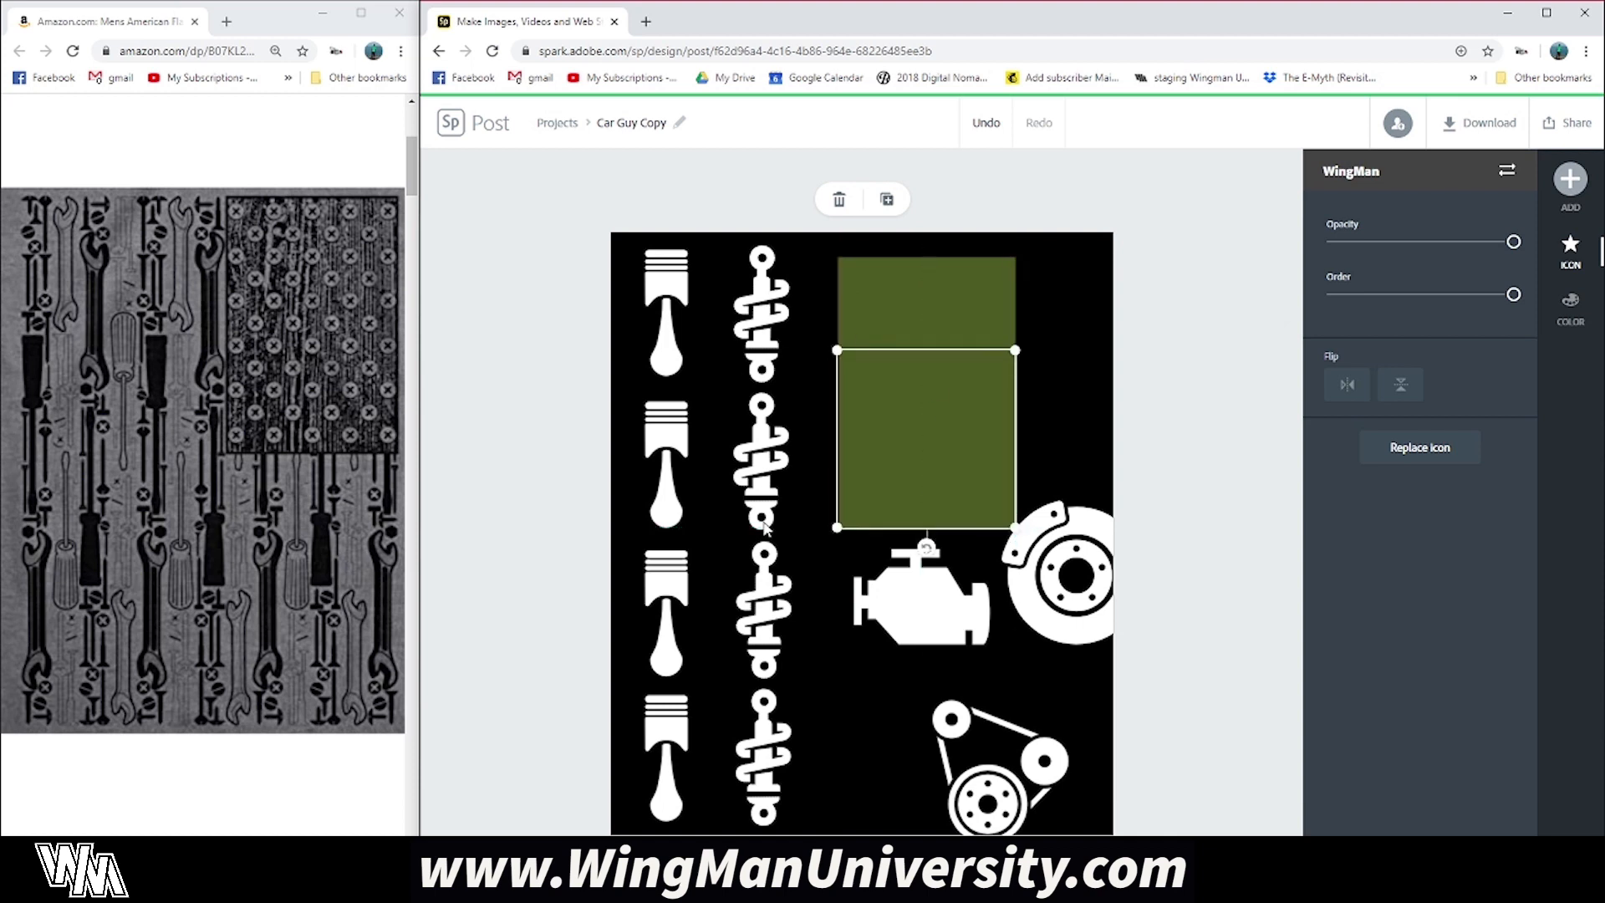
left_click(903, 329)
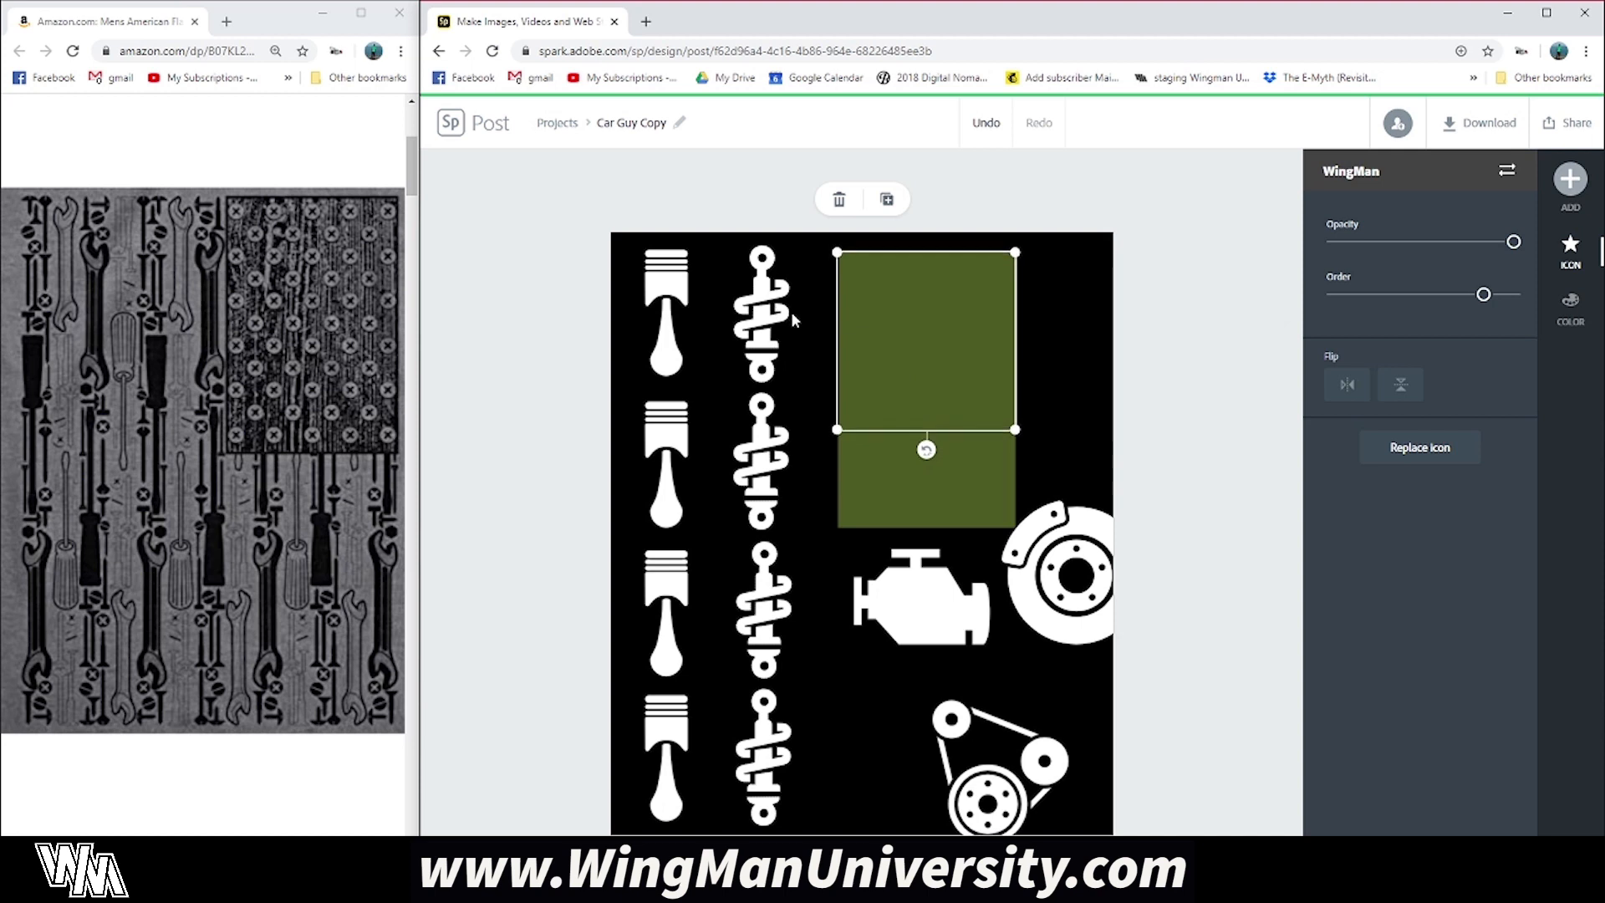
left_click(885, 485)
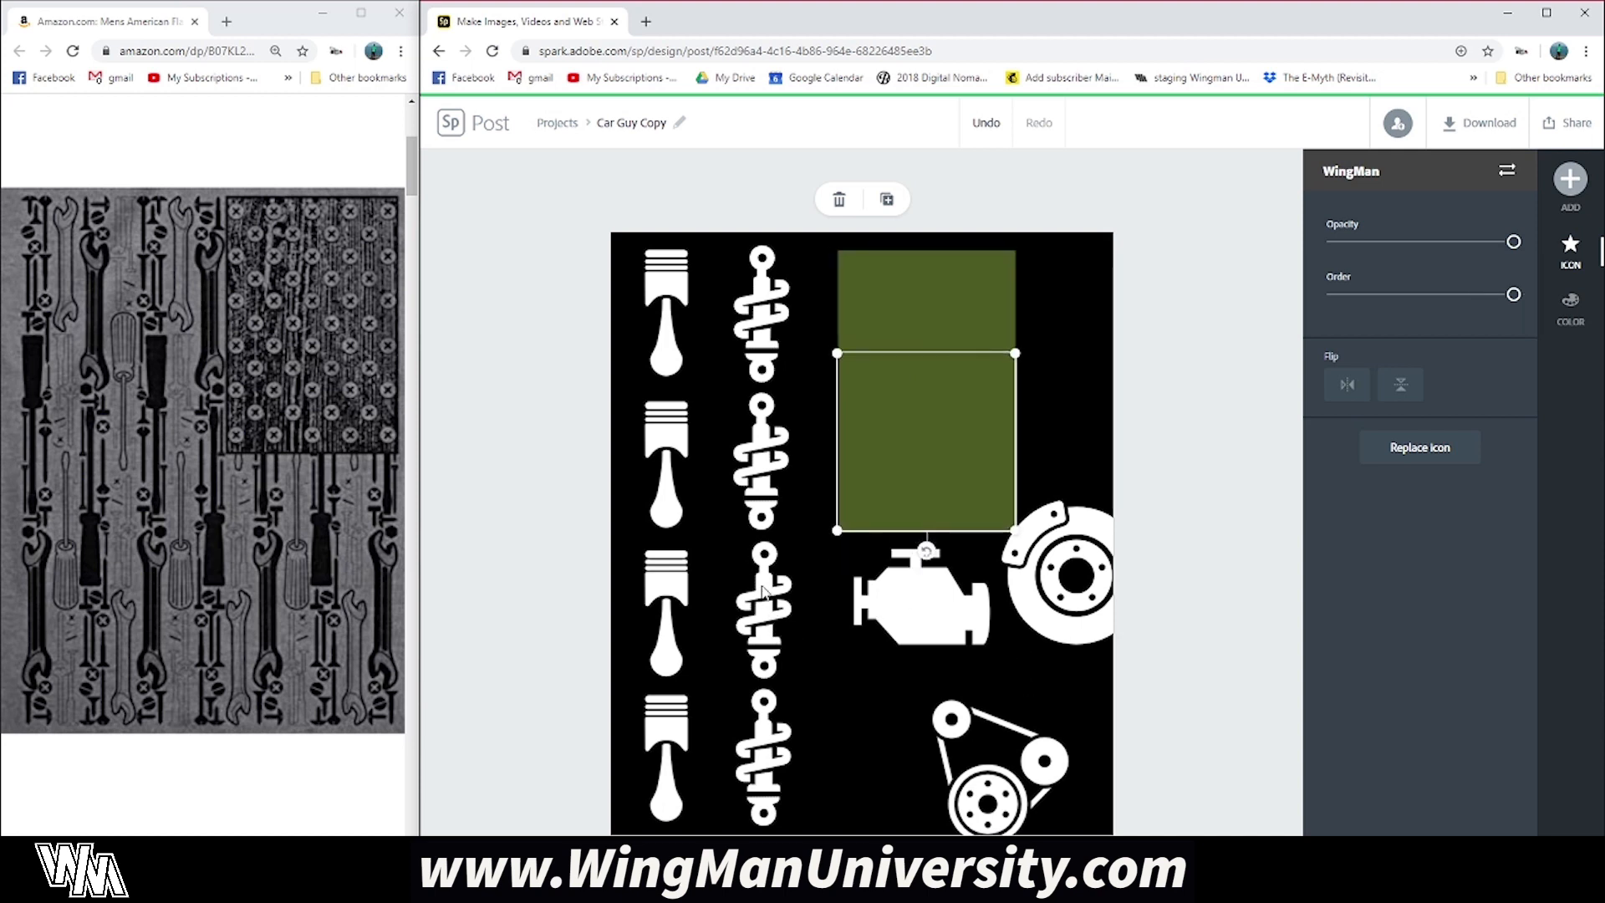
left_click(921, 618)
left_click_drag(947, 617, 931, 626)
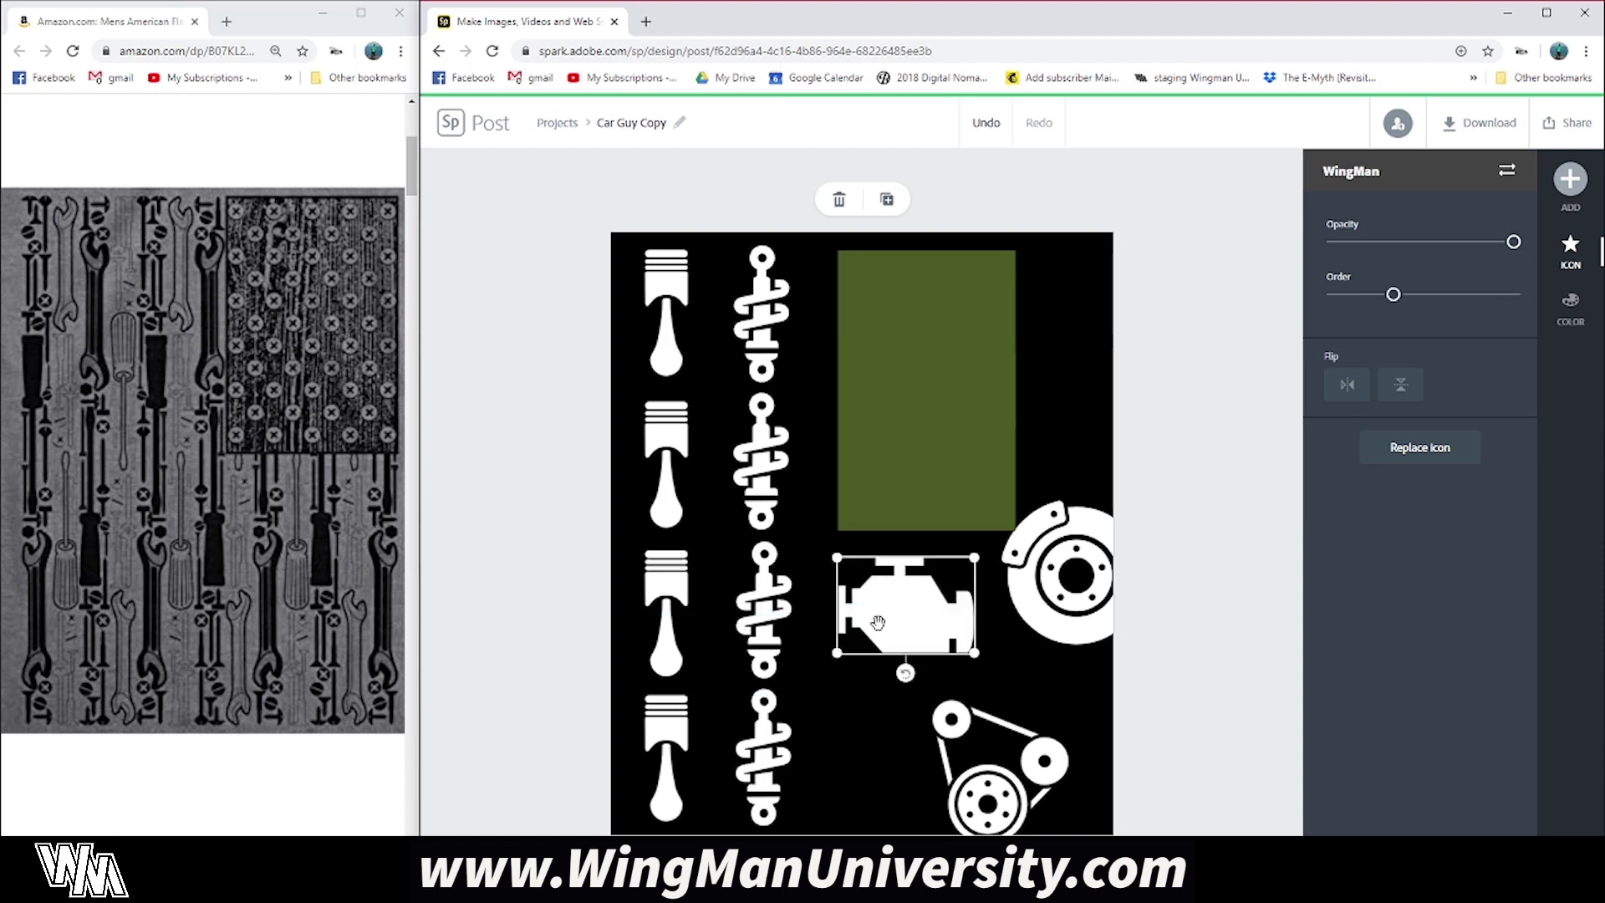
Step: Place the brake disc in the upper left of the green rectangle, bring it to the front and shrink it
left_click(1087, 591)
left_click(987, 808)
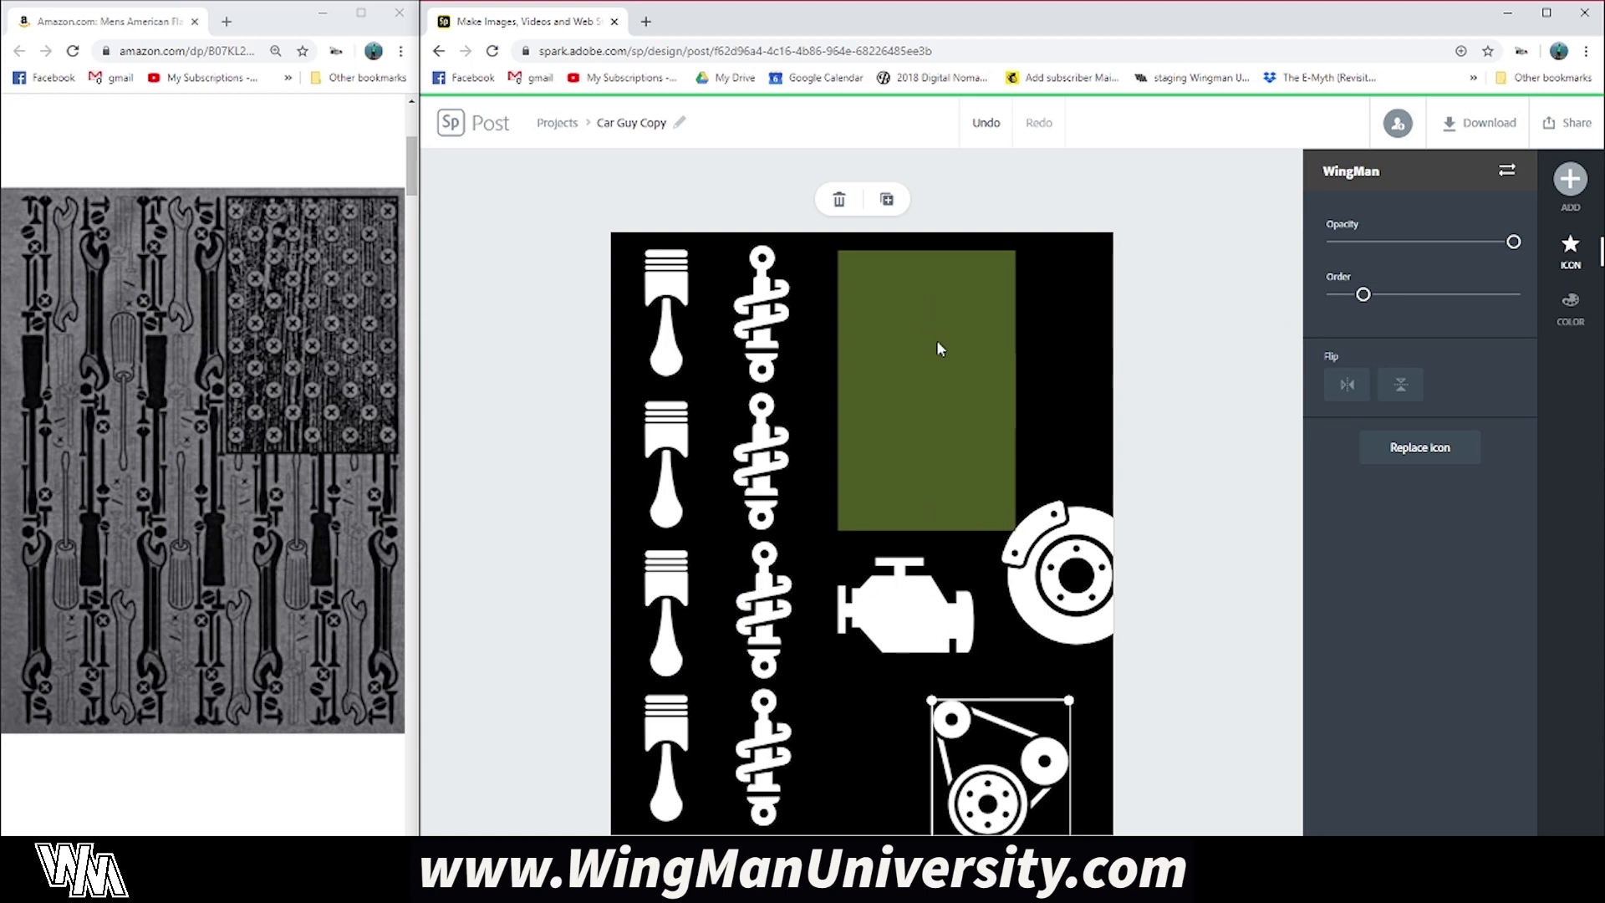
left_click_drag(1044, 574, 890, 387)
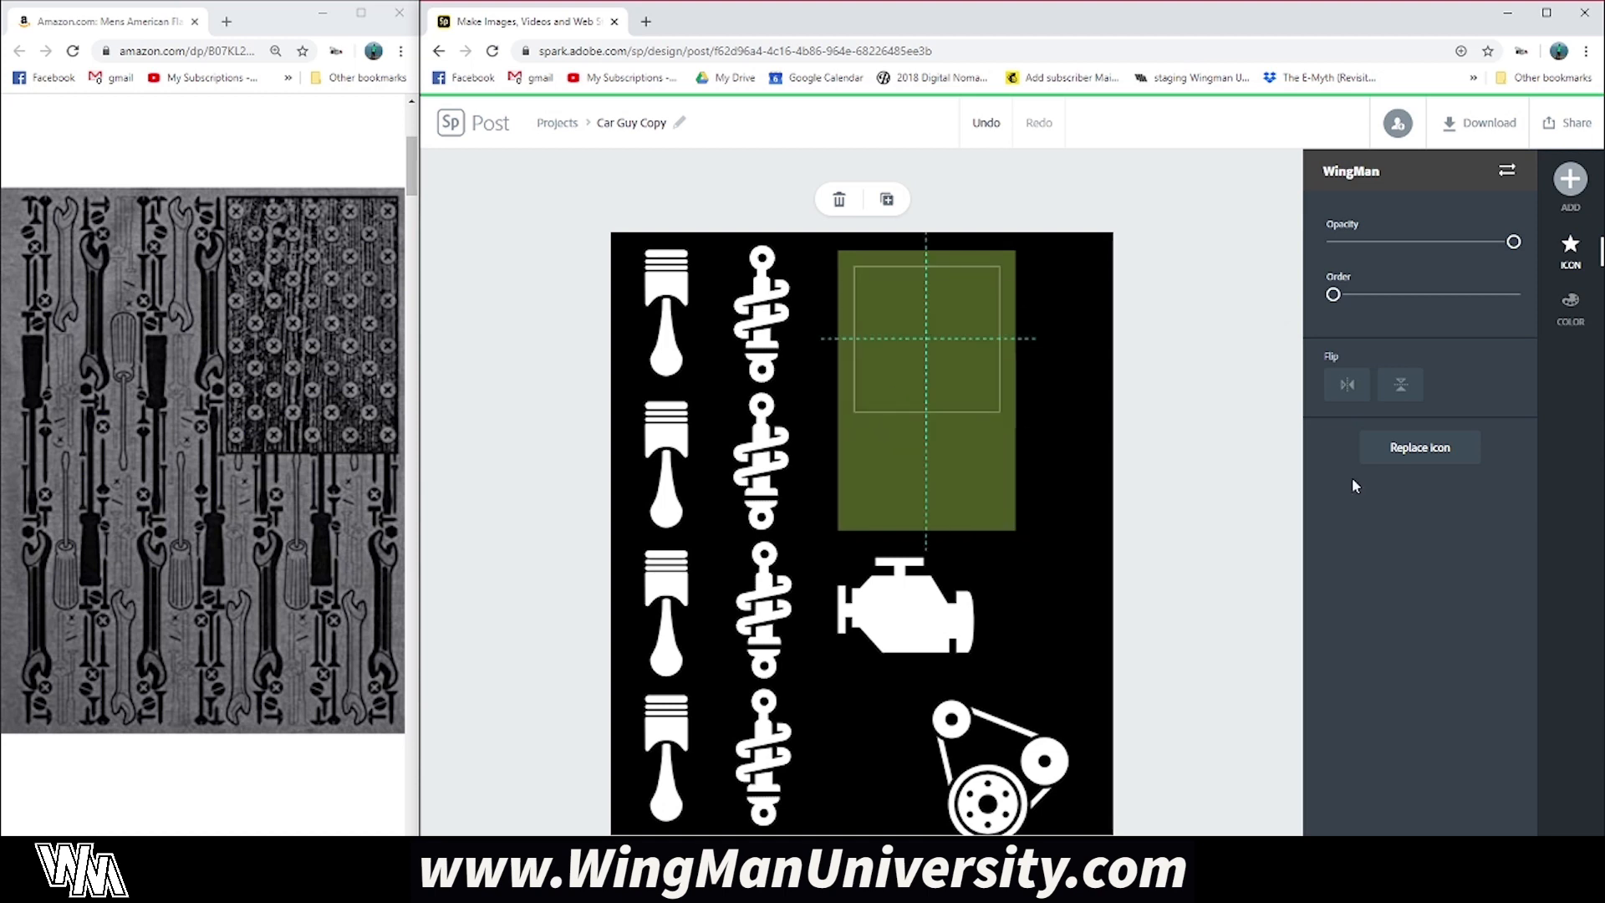
left_click_drag(1574, 294, 1574, 294)
left_click_drag(1003, 421, 923, 336)
Step: Try the engine on the green rectangle, in front and shrunk, beside the small brake disc
left_click(908, 627)
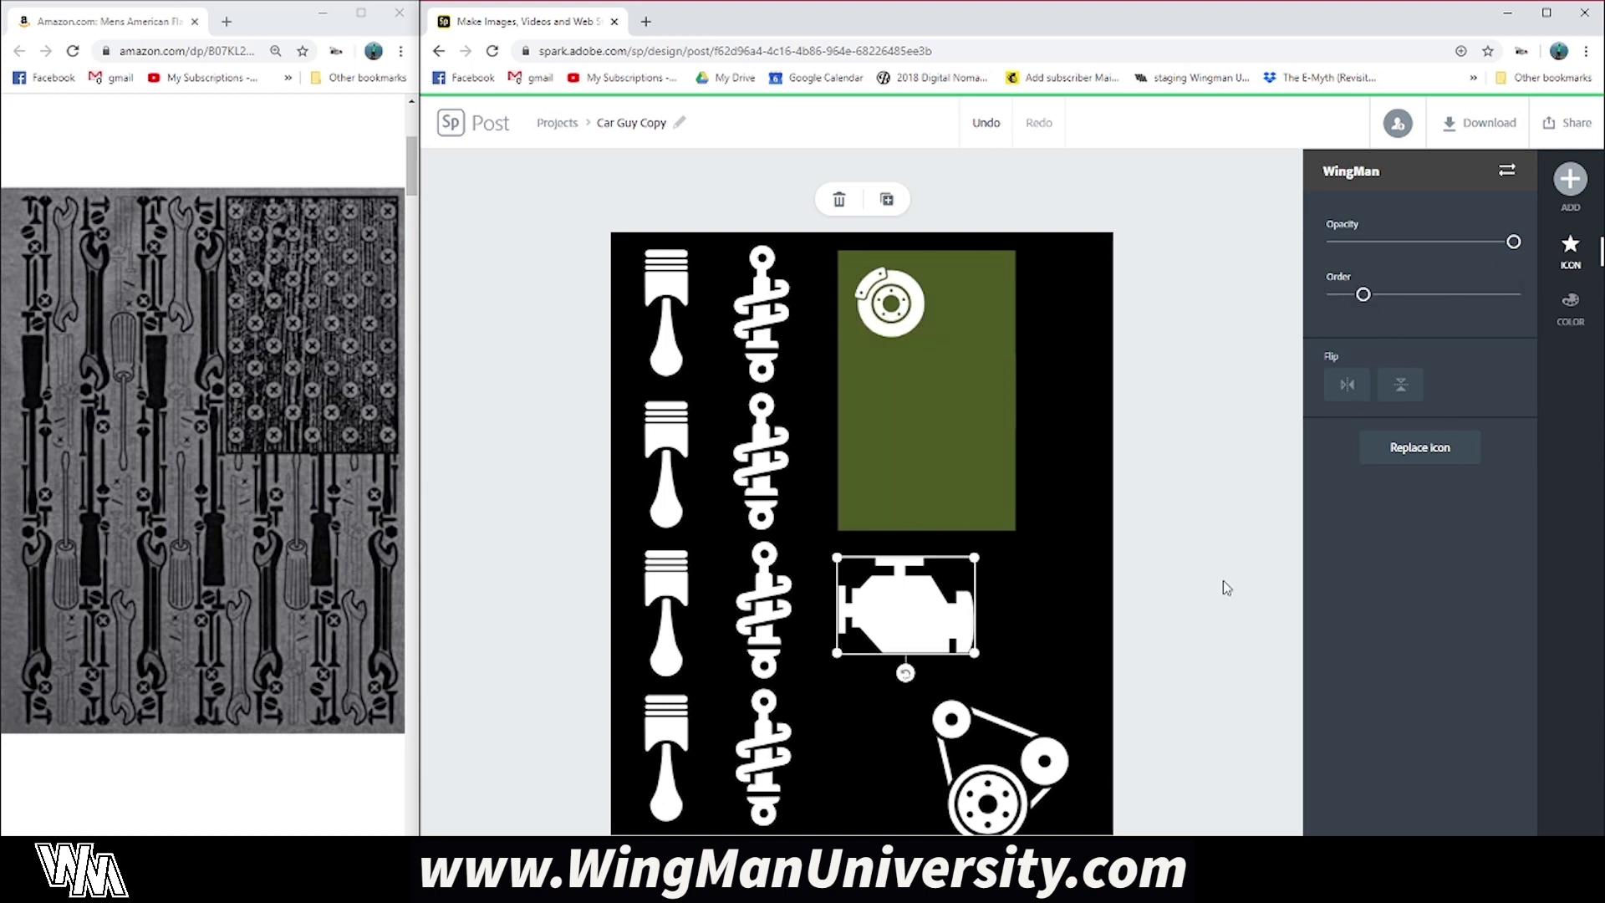
left_click_drag(1364, 301, 1514, 296)
left_click_drag(887, 597, 921, 415)
left_click_drag(1007, 473, 969, 335)
Step: Try the belt-and-pulley icon on the green rectangle, in front and shrunk, below the brake disc
left_click(1041, 776)
left_click_drag(1041, 775, 947, 446)
left_click_drag(1364, 295, 1514, 295)
left_click_drag(975, 507, 913, 444)
left_click_drag(876, 408, 910, 415)
Step: Delete the belt-and-pulley icon and the engine from the green rectangle
left_click(904, 331)
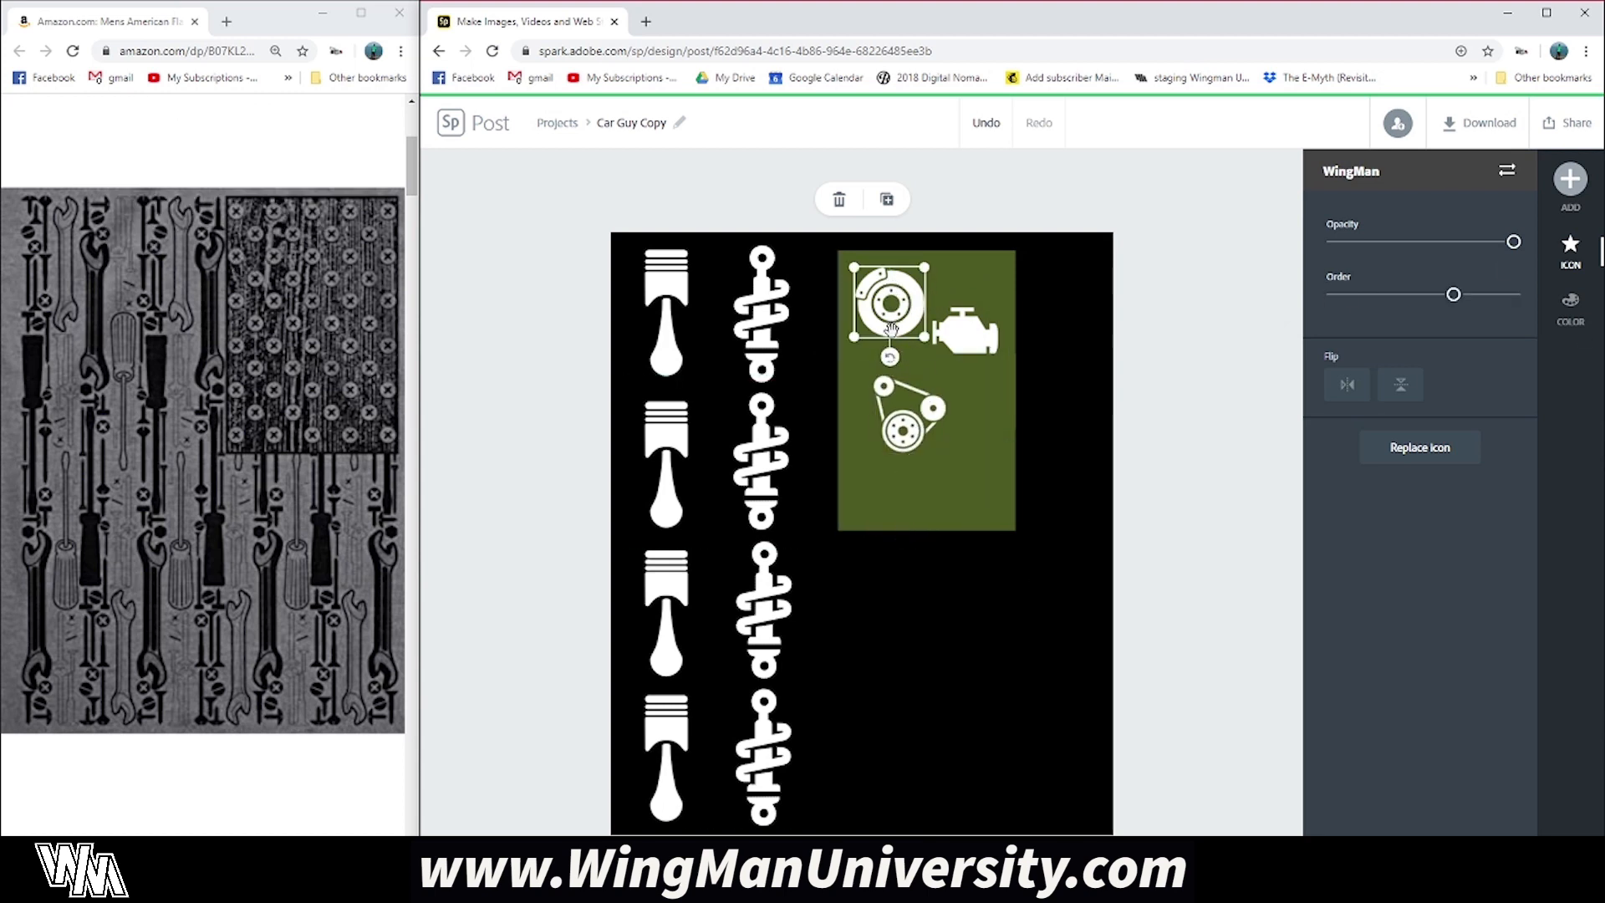
left_click(888, 430)
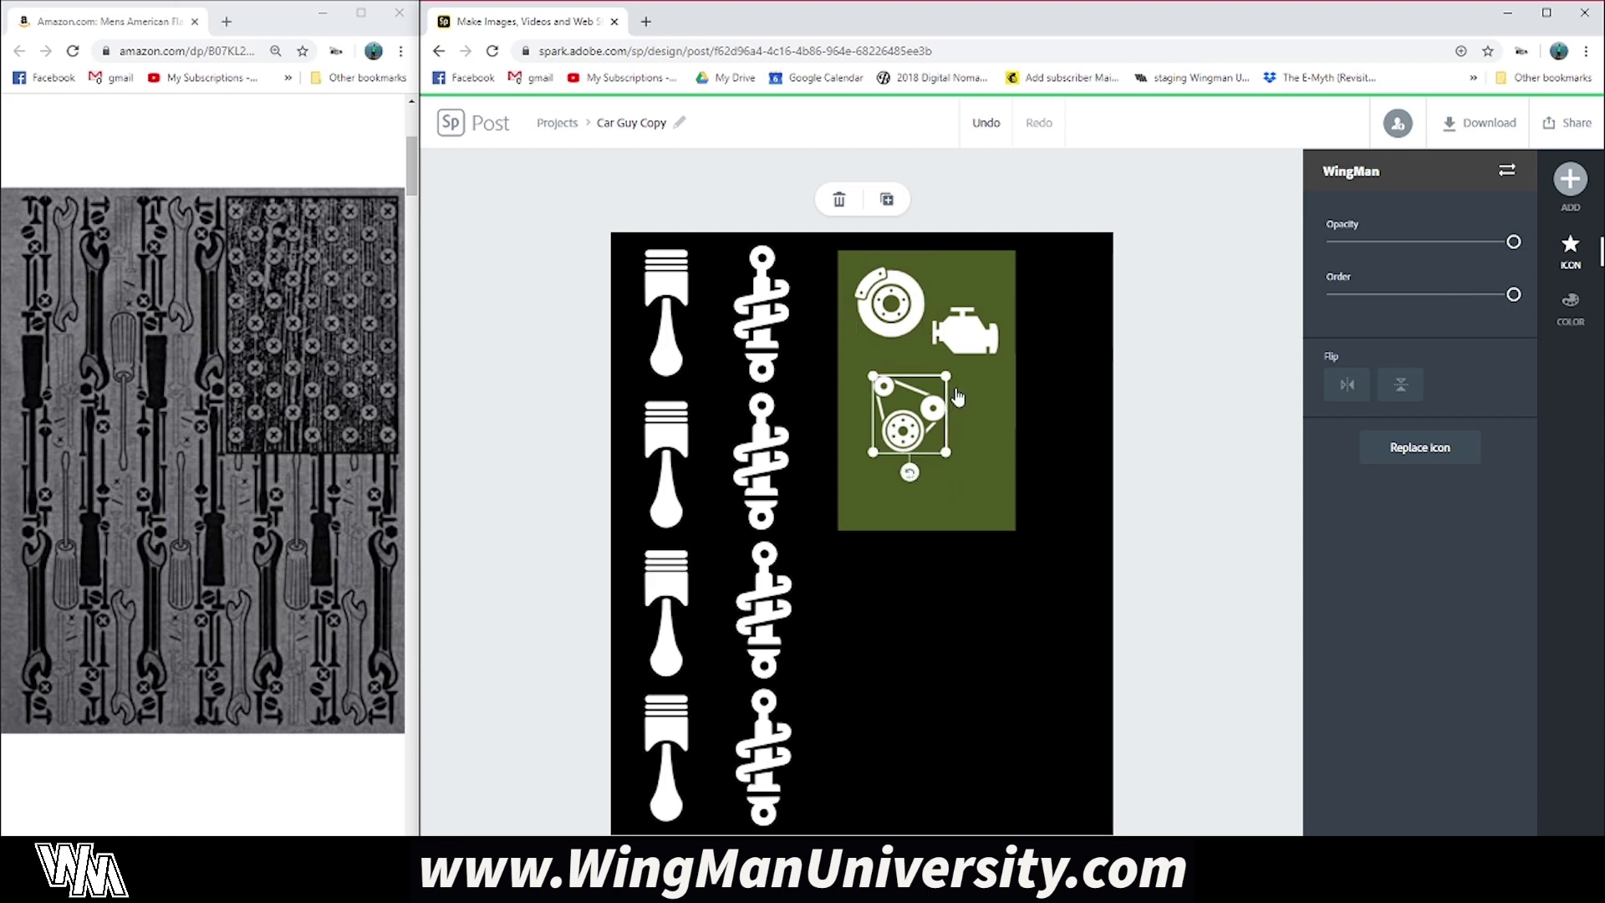
key("Delete")
left_click(975, 342)
key("Delete")
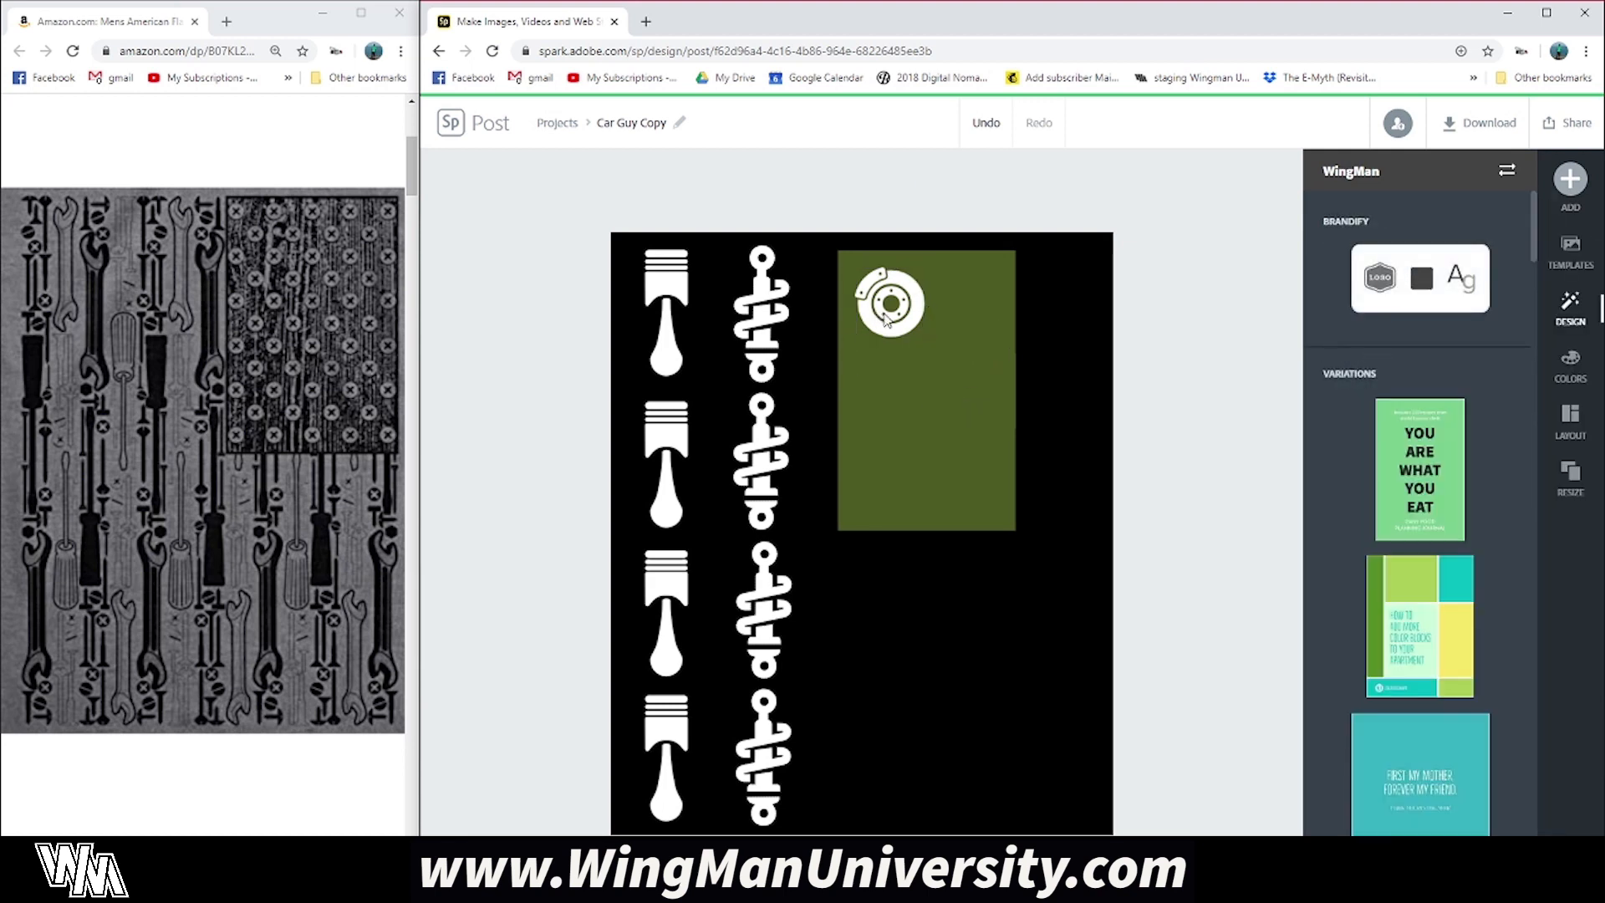
Step: Shrink the brake disc slightly and duplicate it twice
left_click(882, 315)
mouse_move(925, 338)
left_mouse_down()
mouse_move(880, 293)
mouse_move(978, 318)
mouse_move(999, 298)
mouse_move(940, 393)
mouse_move(951, 352)
mouse_move(938, 342)
left_mouse_up()
left_click(887, 199)
left_click(887, 199)
Step: Arrange the brake discs with two side by side at the rectangle's top and one centred just below them
key("Down")
key("Down")
key("Down")
key("Down")
key("Down")
key("Down")
key("Down")
key("Down")
key("Left")
key("Left")
key("Left")
key("Left")
key("Left")
Step: Duplicate the upper disc pair and the centred disc, placing the copies below to continue the staggered pattern
left_click(881, 305)
left_click(980, 303, "shift")
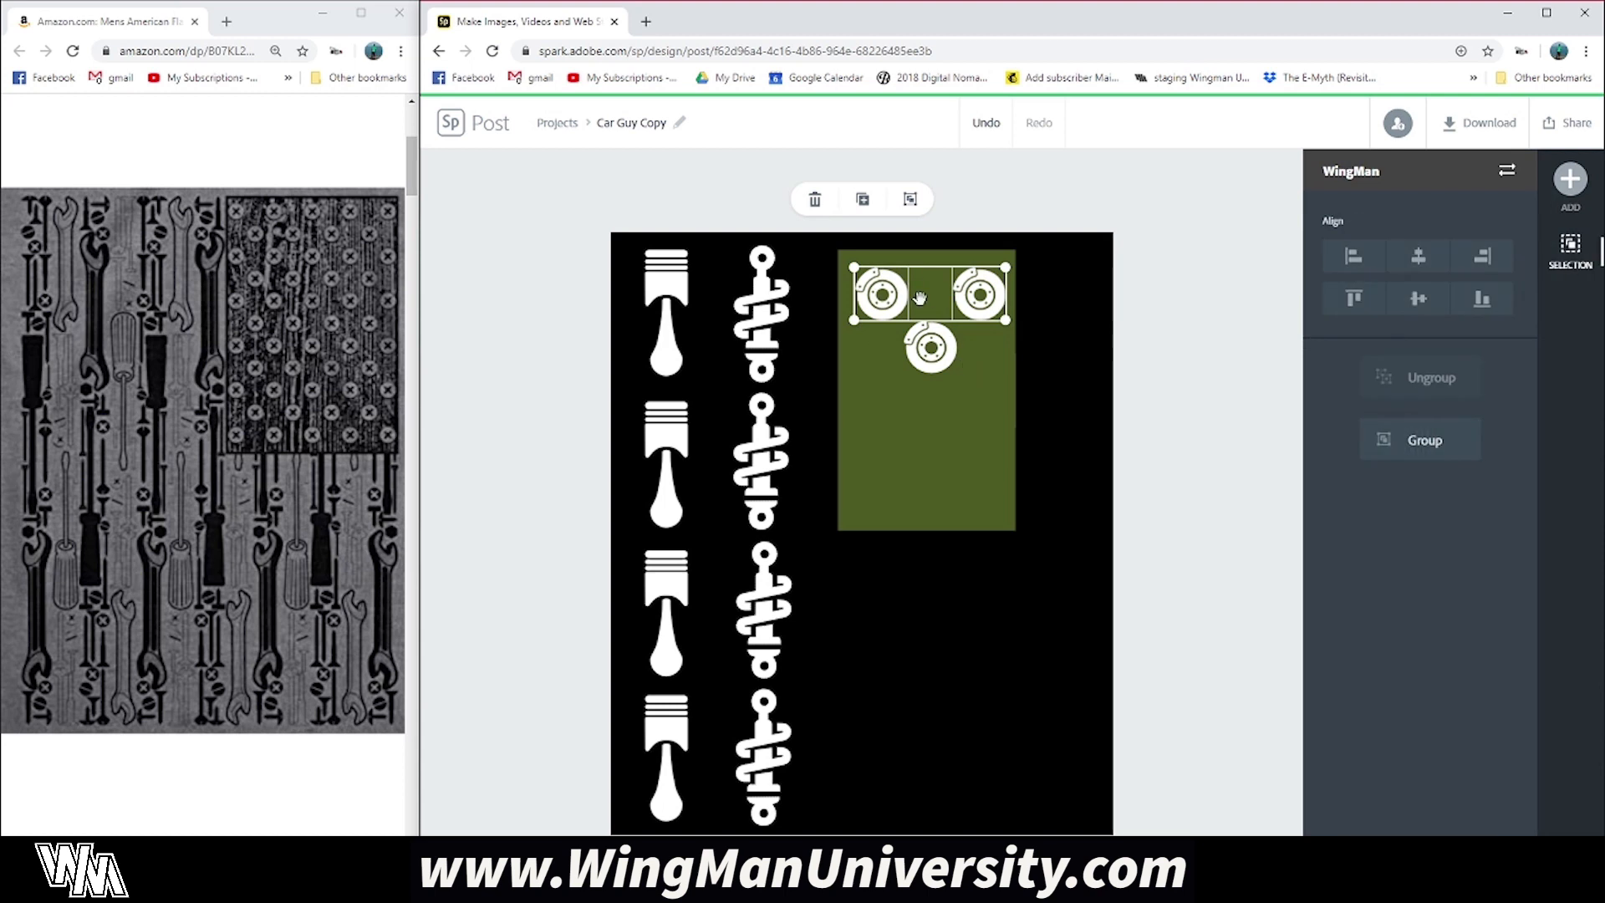
left_click(862, 199)
left_click_drag(971, 294, 964, 407)
left_click(929, 346)
left_click(888, 202)
left_click_drag(943, 351, 937, 455)
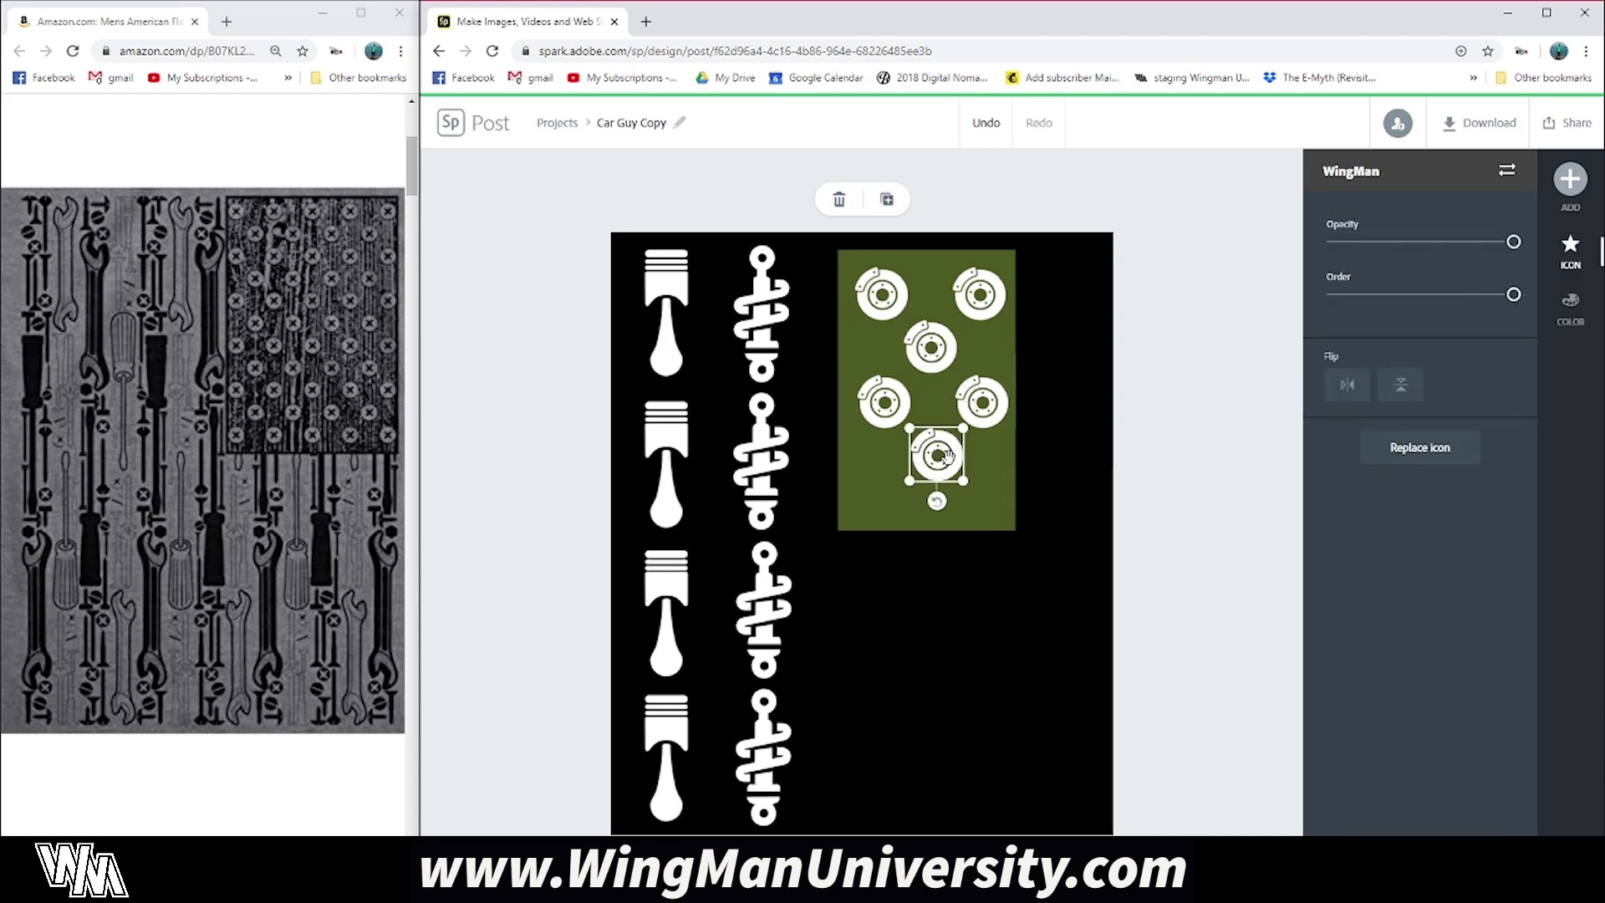
Step: Duplicate the lower pair of brake discs and place the copy along the green rectangle's bottom edge
left_click(983, 404)
left_click(883, 402, "shift")
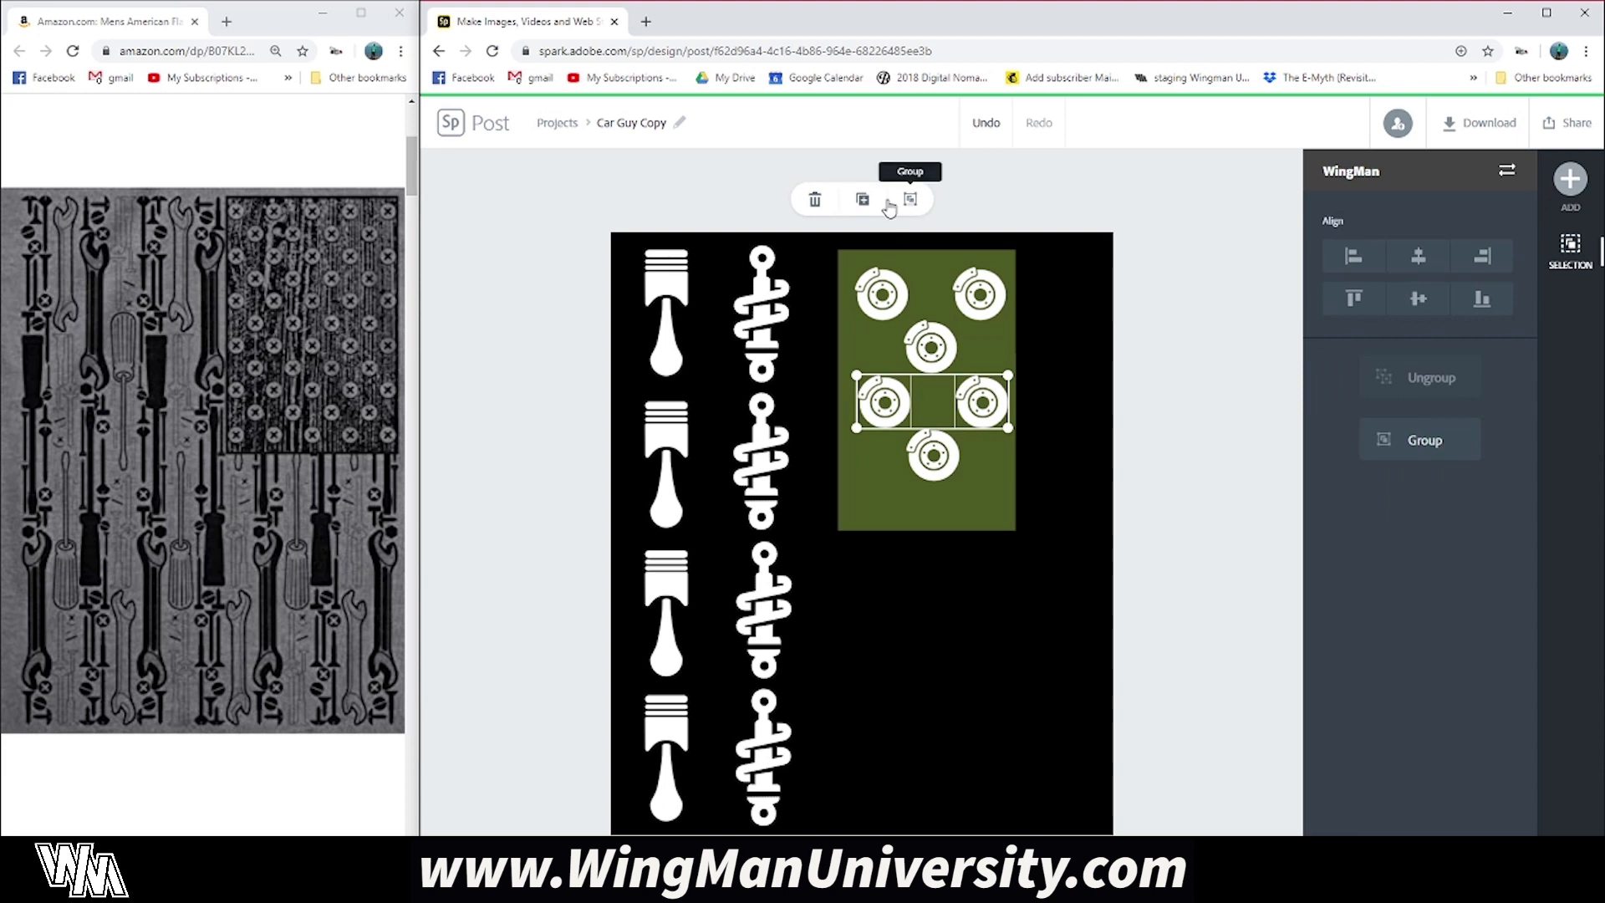
left_click(862, 198)
left_click_drag(980, 415, 980, 516)
Step: Group all eight brake discs, leaving the green squares out of the group
left_click(951, 450, "shift")
left_click(977, 407, "shift")
left_click(884, 401, "shift")
left_click(934, 351, "shift")
left_click(976, 307, "shift")
left_click(878, 312, "shift")
left_click(892, 412, "shift")
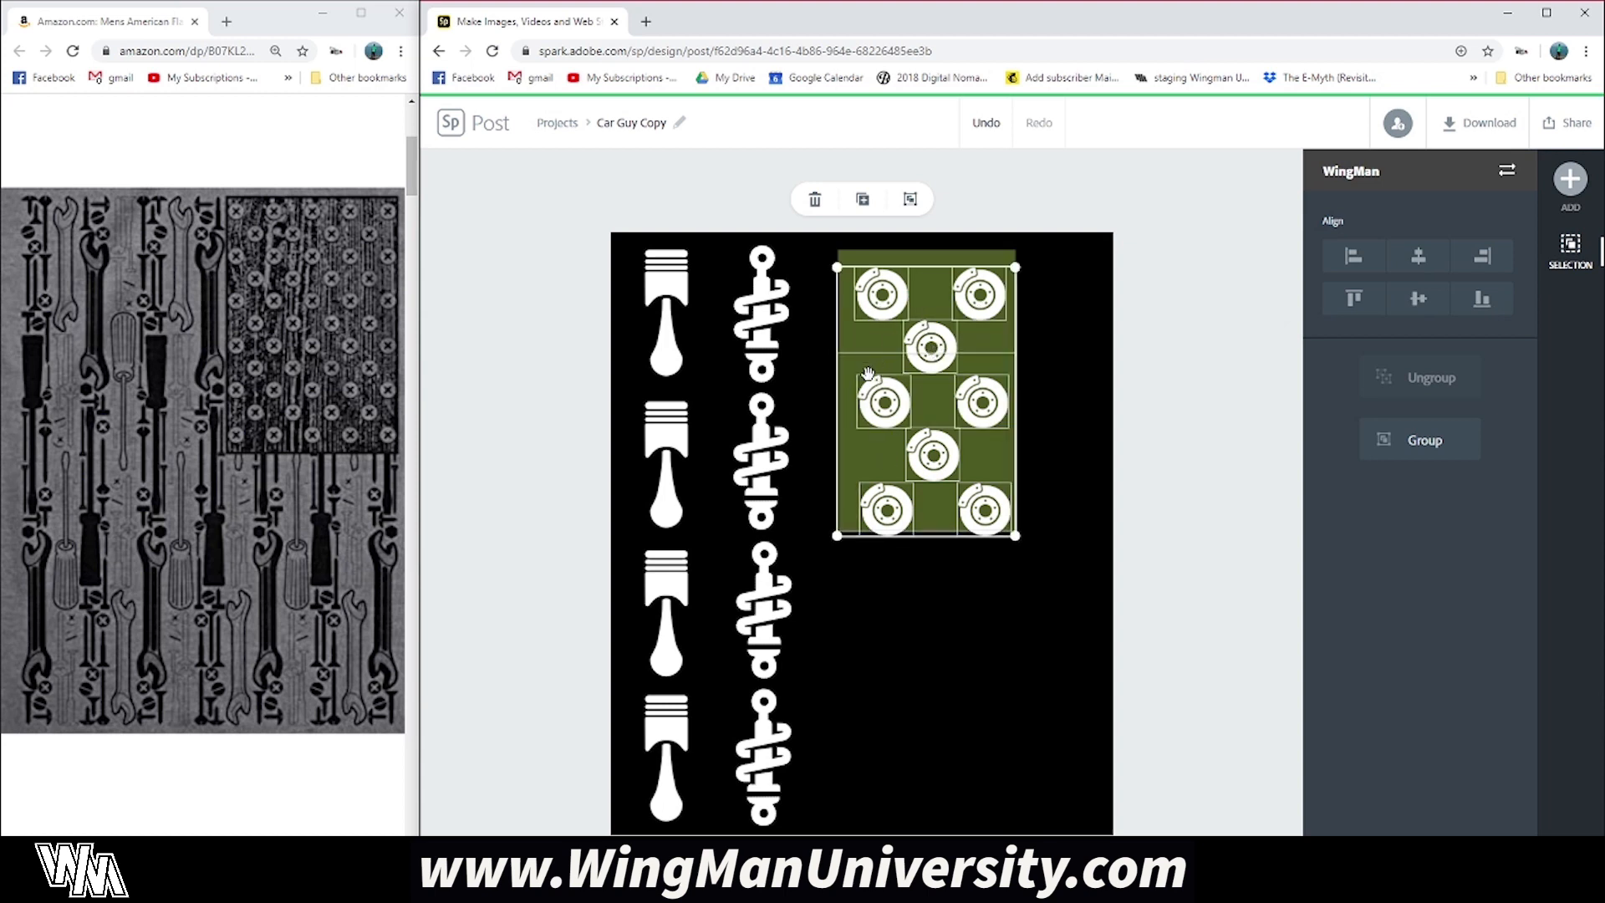
left_click(1410, 445)
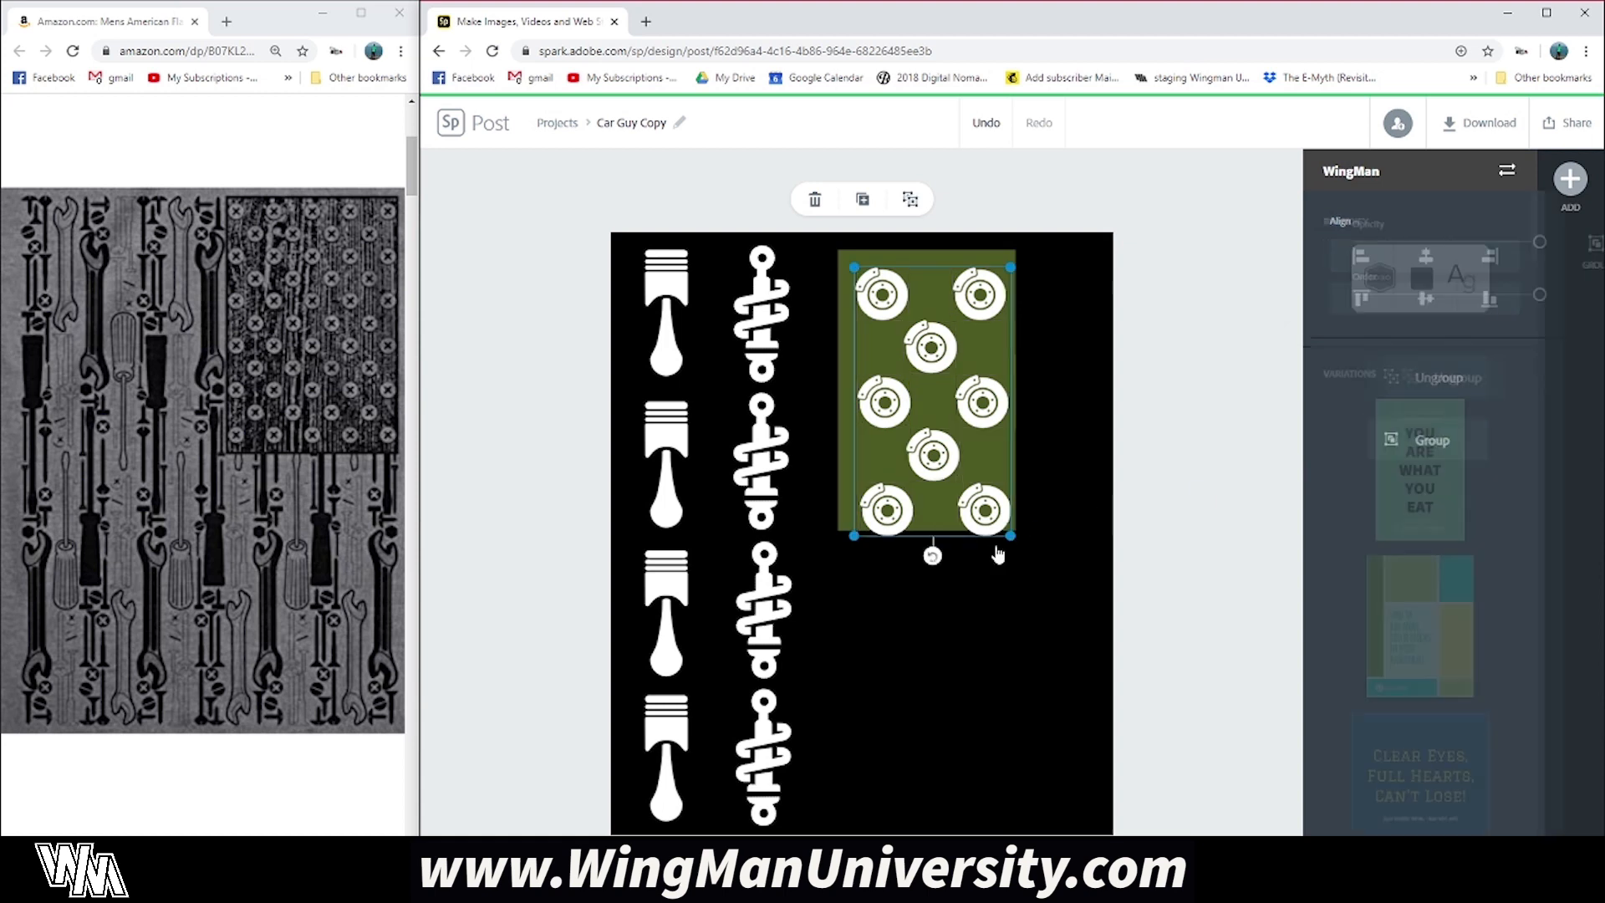
Step: Shift the brake disc group slightly up and left so it fits inside the green rectangle
left_click_drag(1014, 543, 1011, 537)
left_click_drag(850, 273, 845, 259)
left_click(1010, 412)
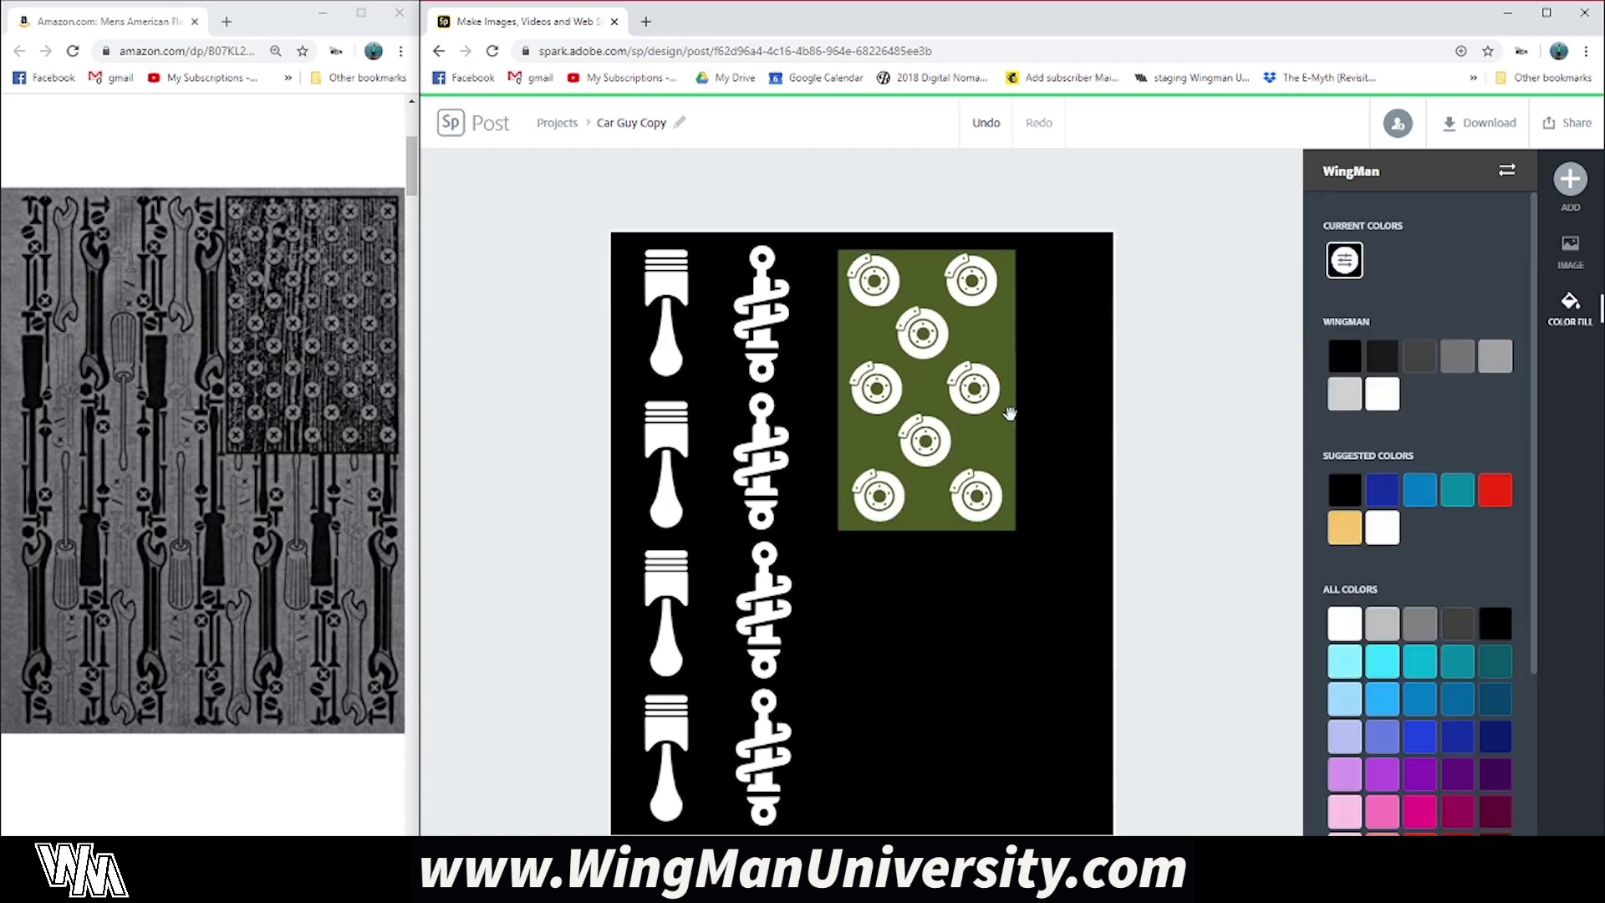
left_click(988, 392)
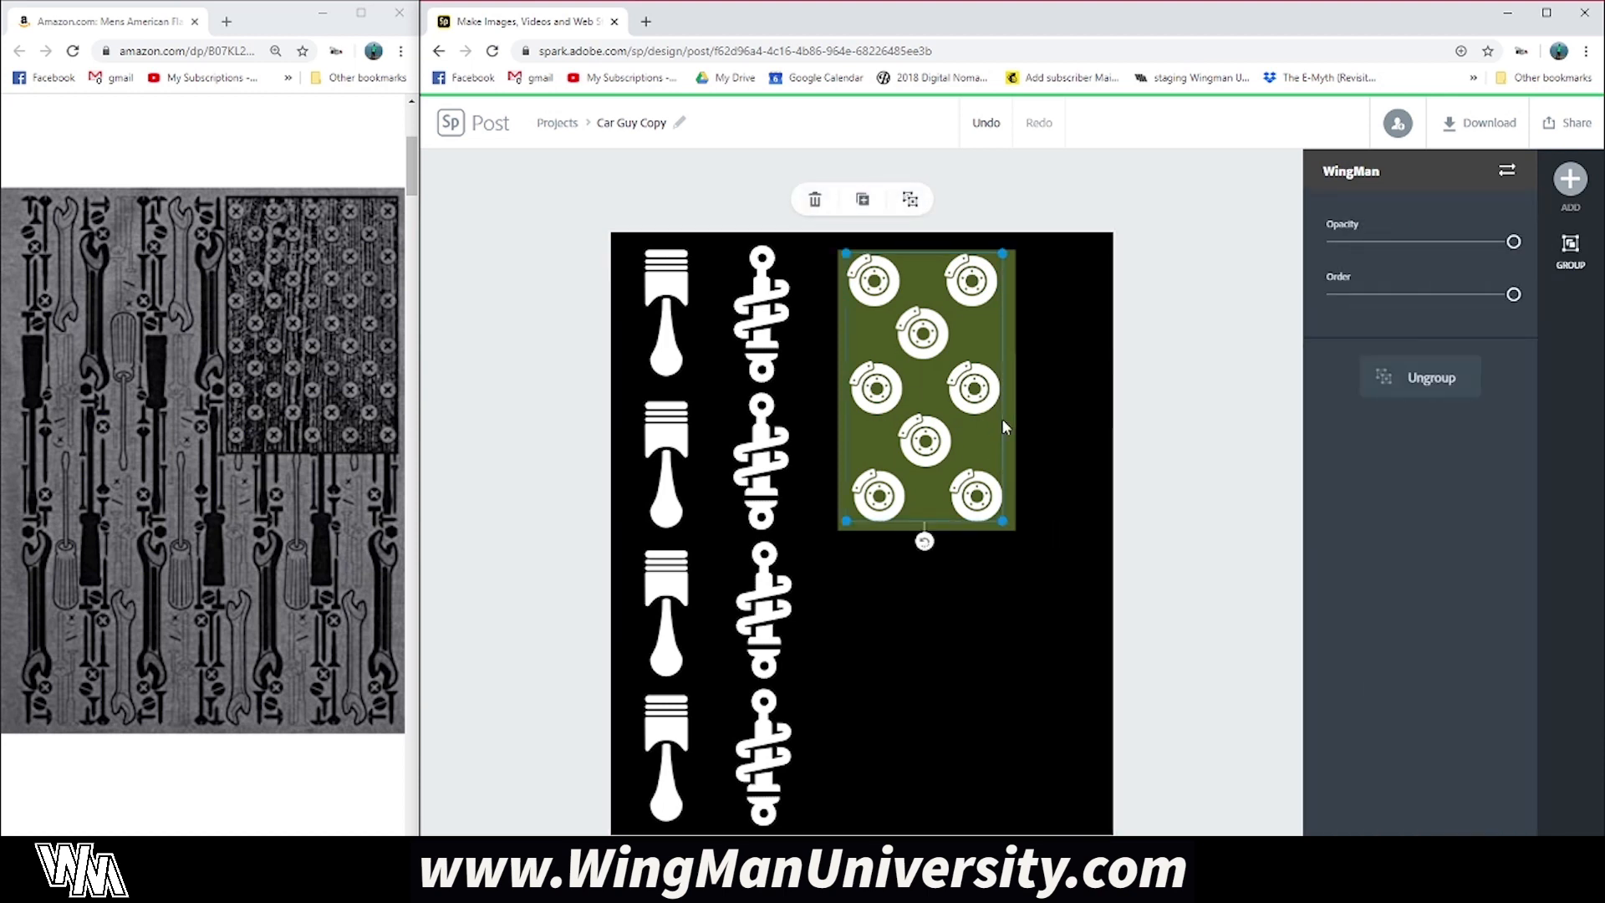
Step: Group both green squares with the brake discs and move the block slightly left, closer to the shock absorbers
left_click(1008, 341)
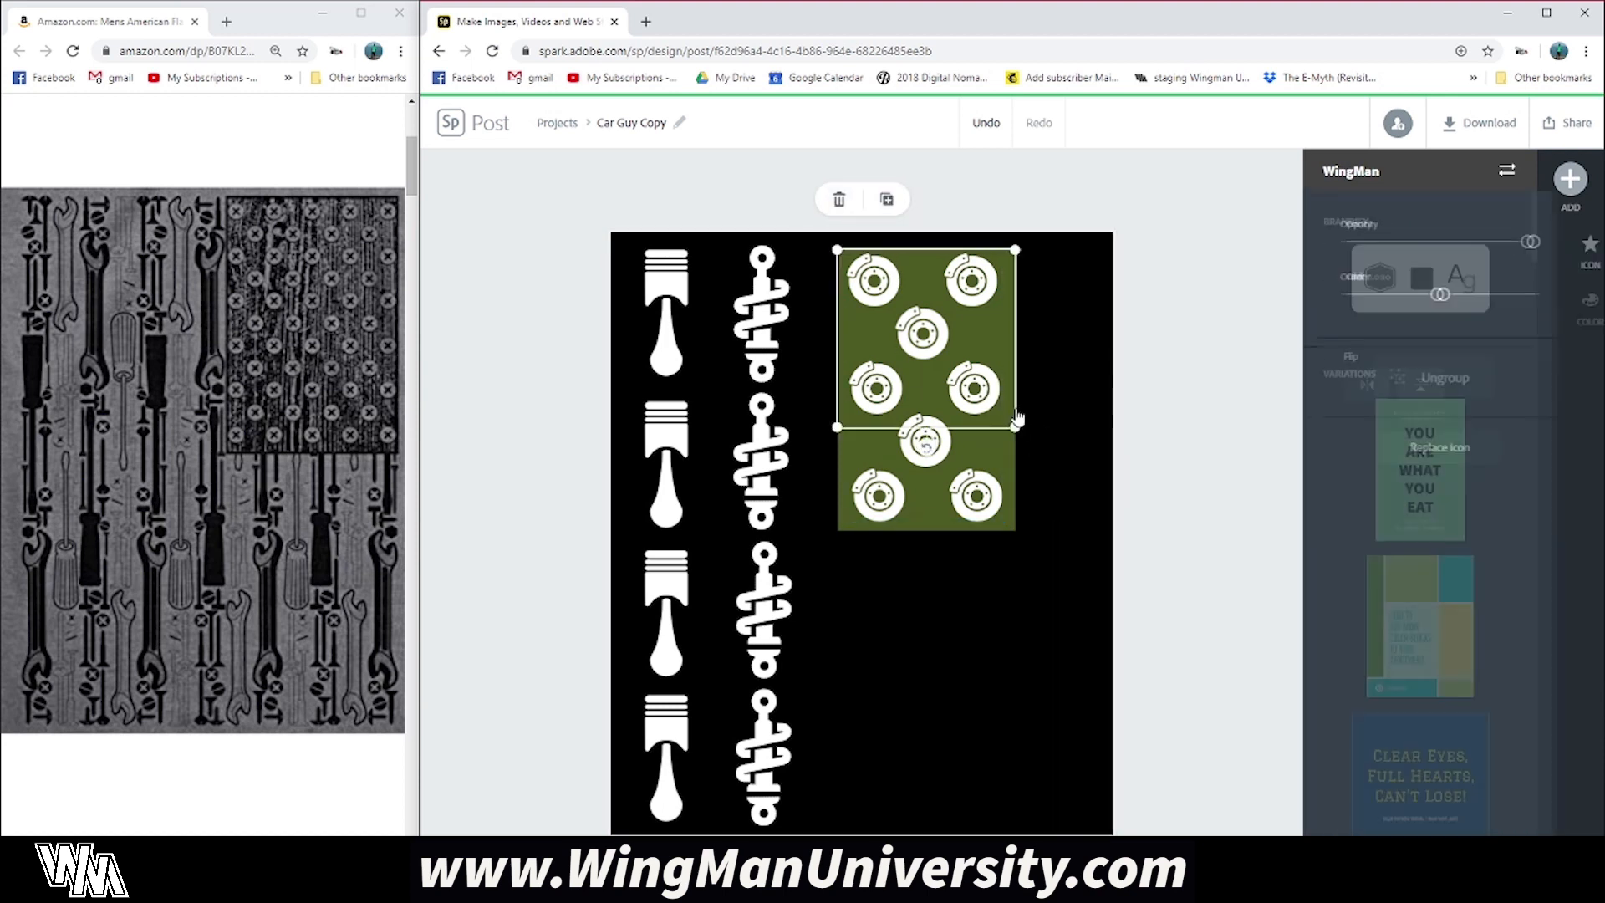
left_click(1011, 460, "shift")
left_click(975, 406, "shift")
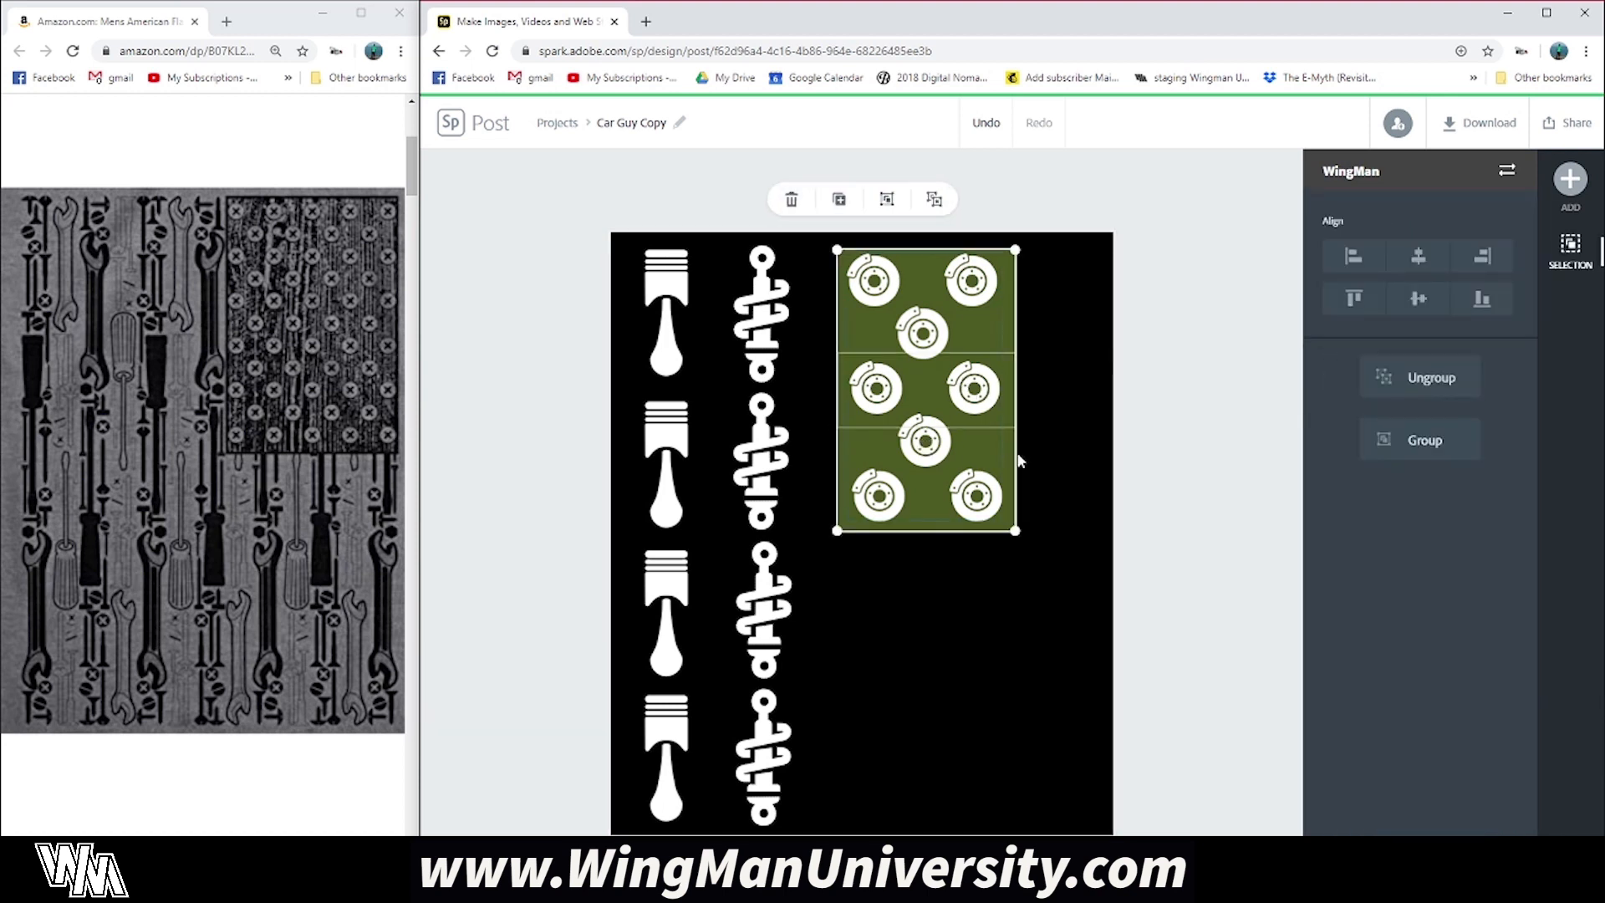
left_click(1424, 440)
left_click(1030, 398)
left_click_drag(1036, 395, 933, 391)
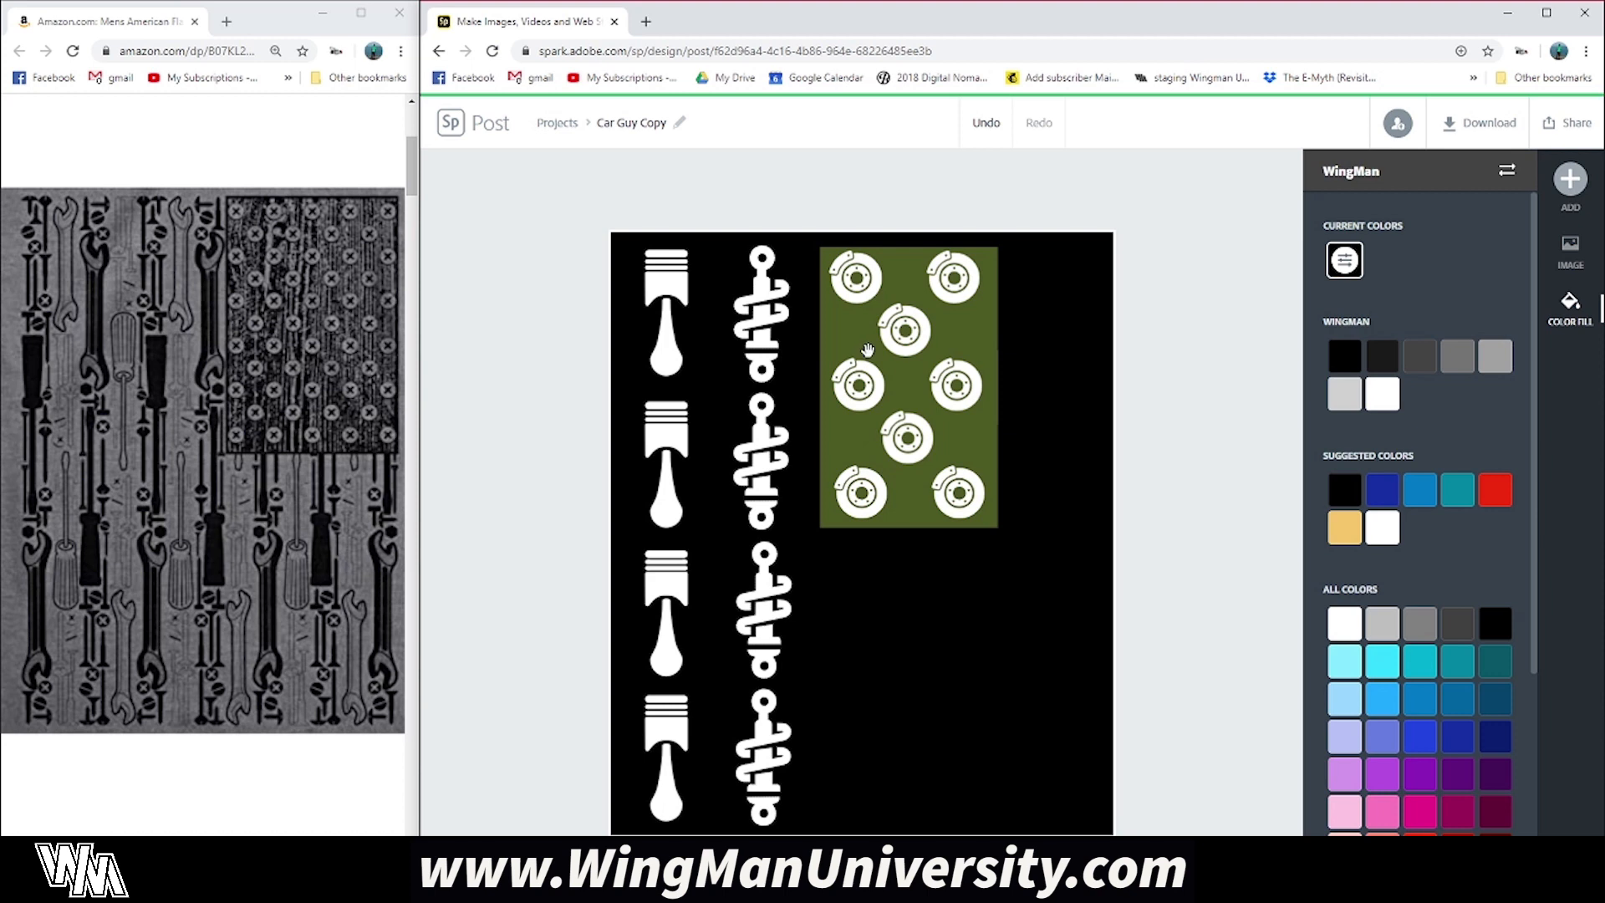
Step: Shift the piston column, shock absorber column and green disc block together to the right to centre the arrangement
left_click(865, 351)
left_click(767, 359, "shift")
left_click(678, 373, "shift")
left_click_drag(762, 465, 824, 472)
left_click(876, 625)
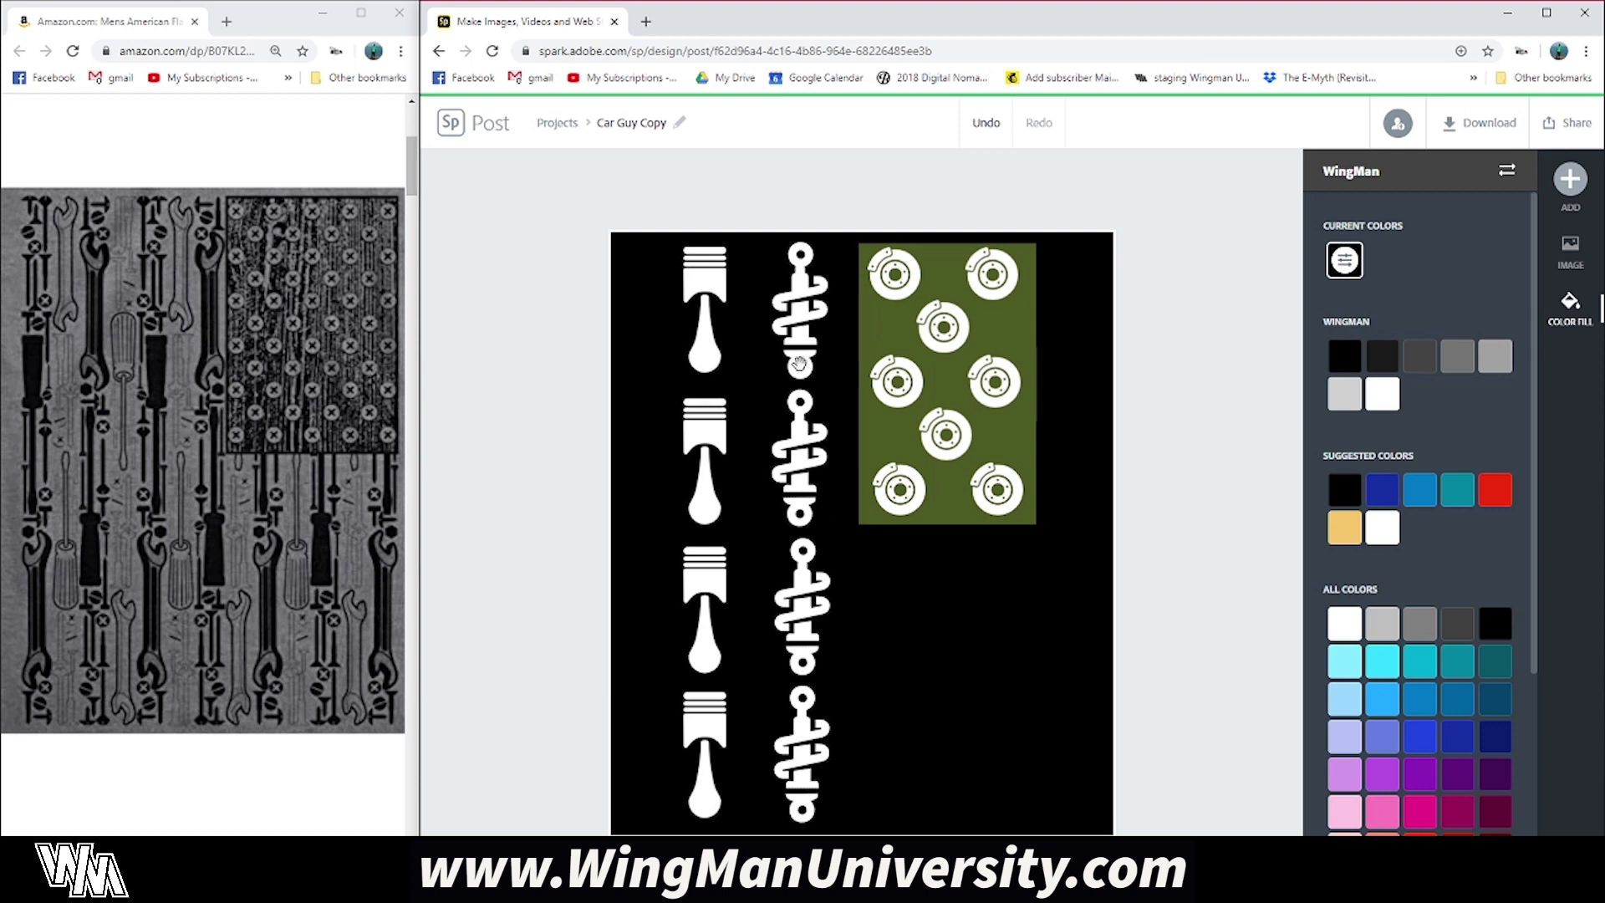
Step: Search the icon library for "screw driver" and add the solid screwdriver with the slotted handle to the design
left_click(1565, 185)
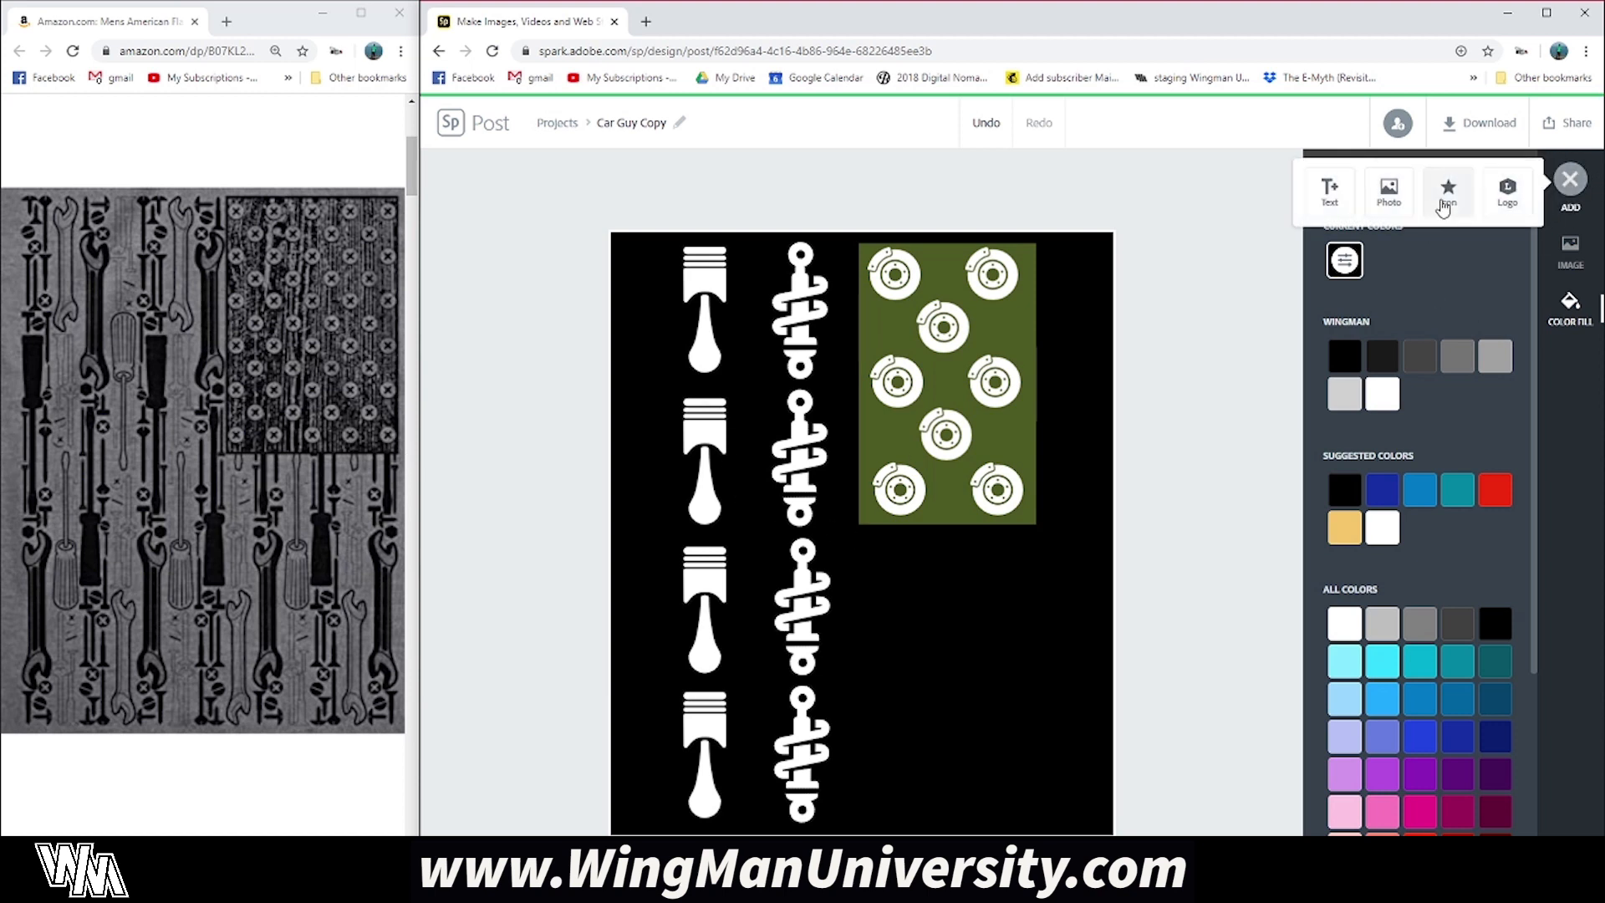
left_click(1444, 205)
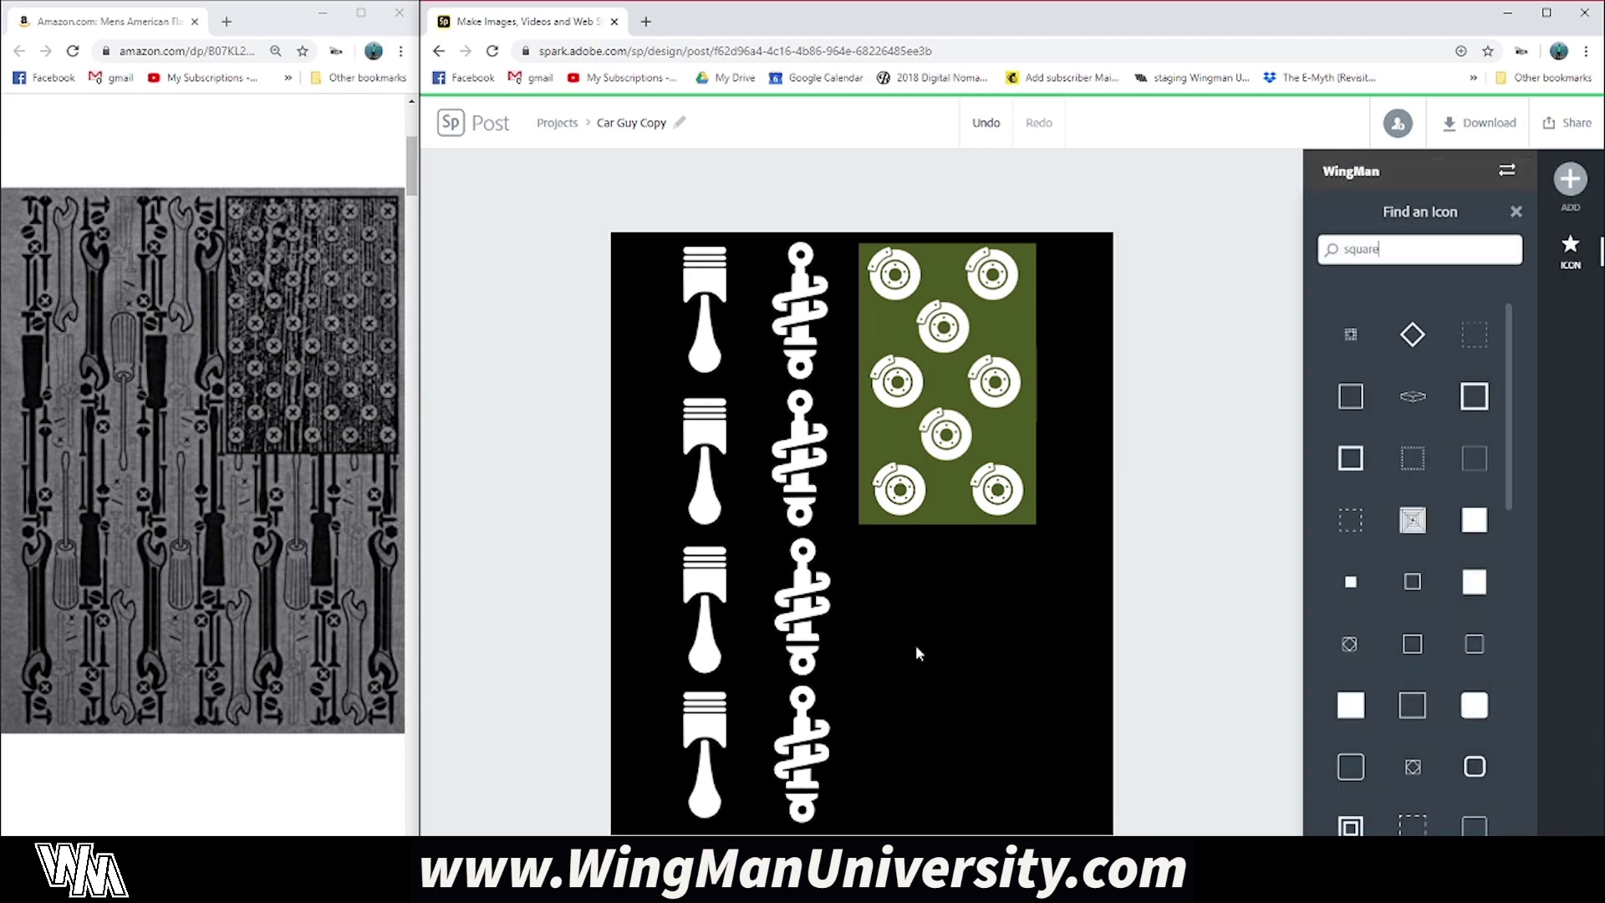
double_click(1420, 254)
type("screw driver")
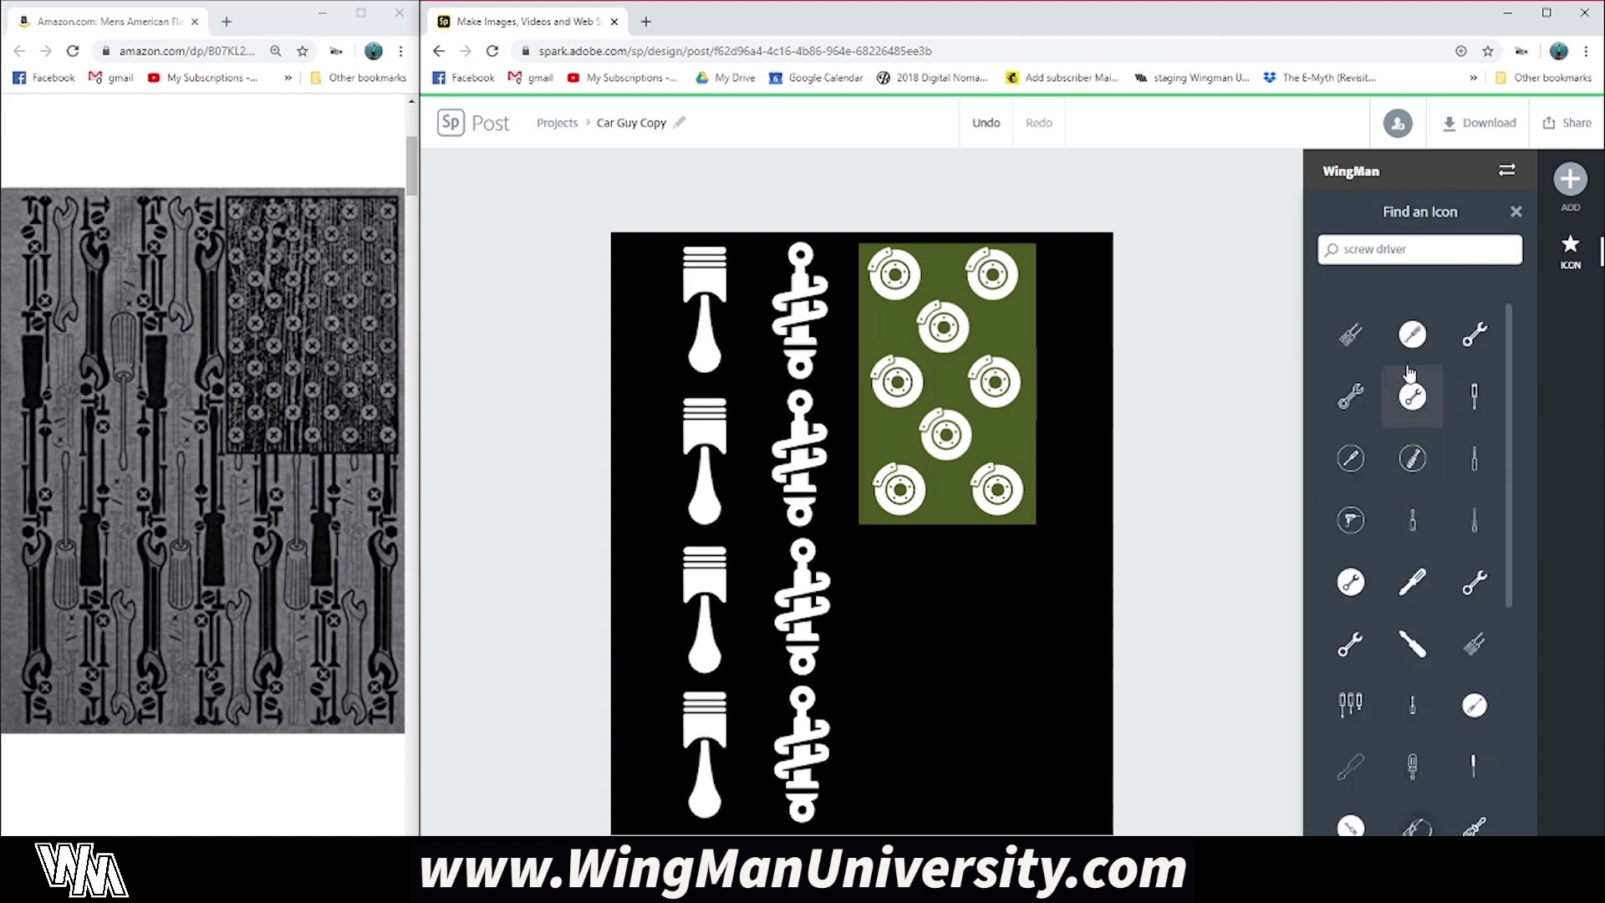
scroll(1411, 434, "down", 1)
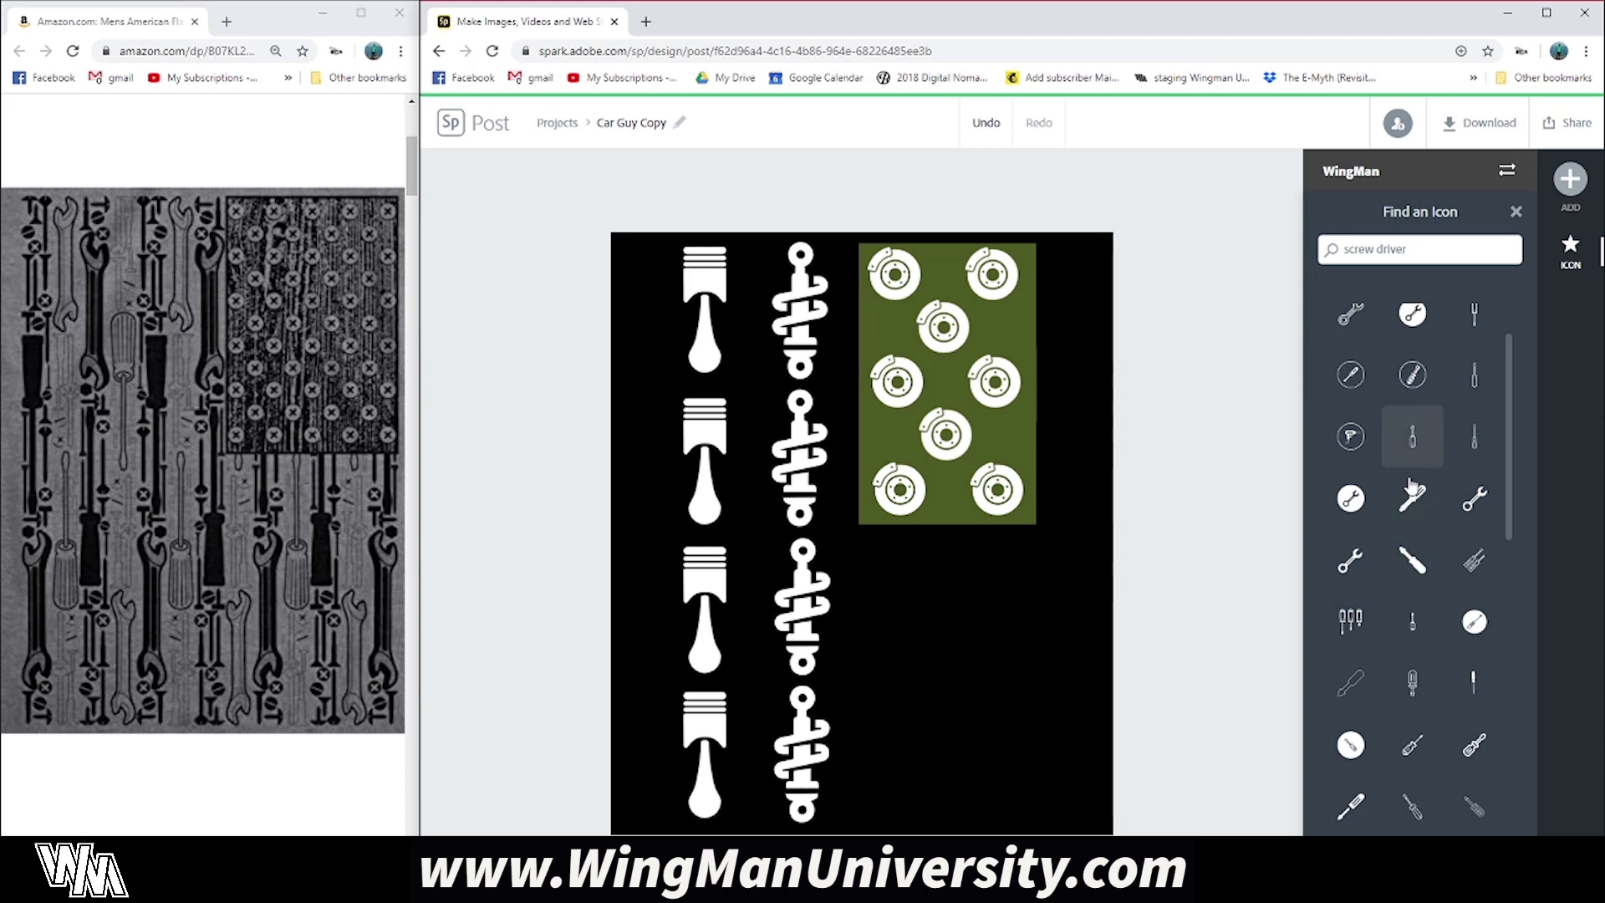
scroll(1410, 487, "down", 1)
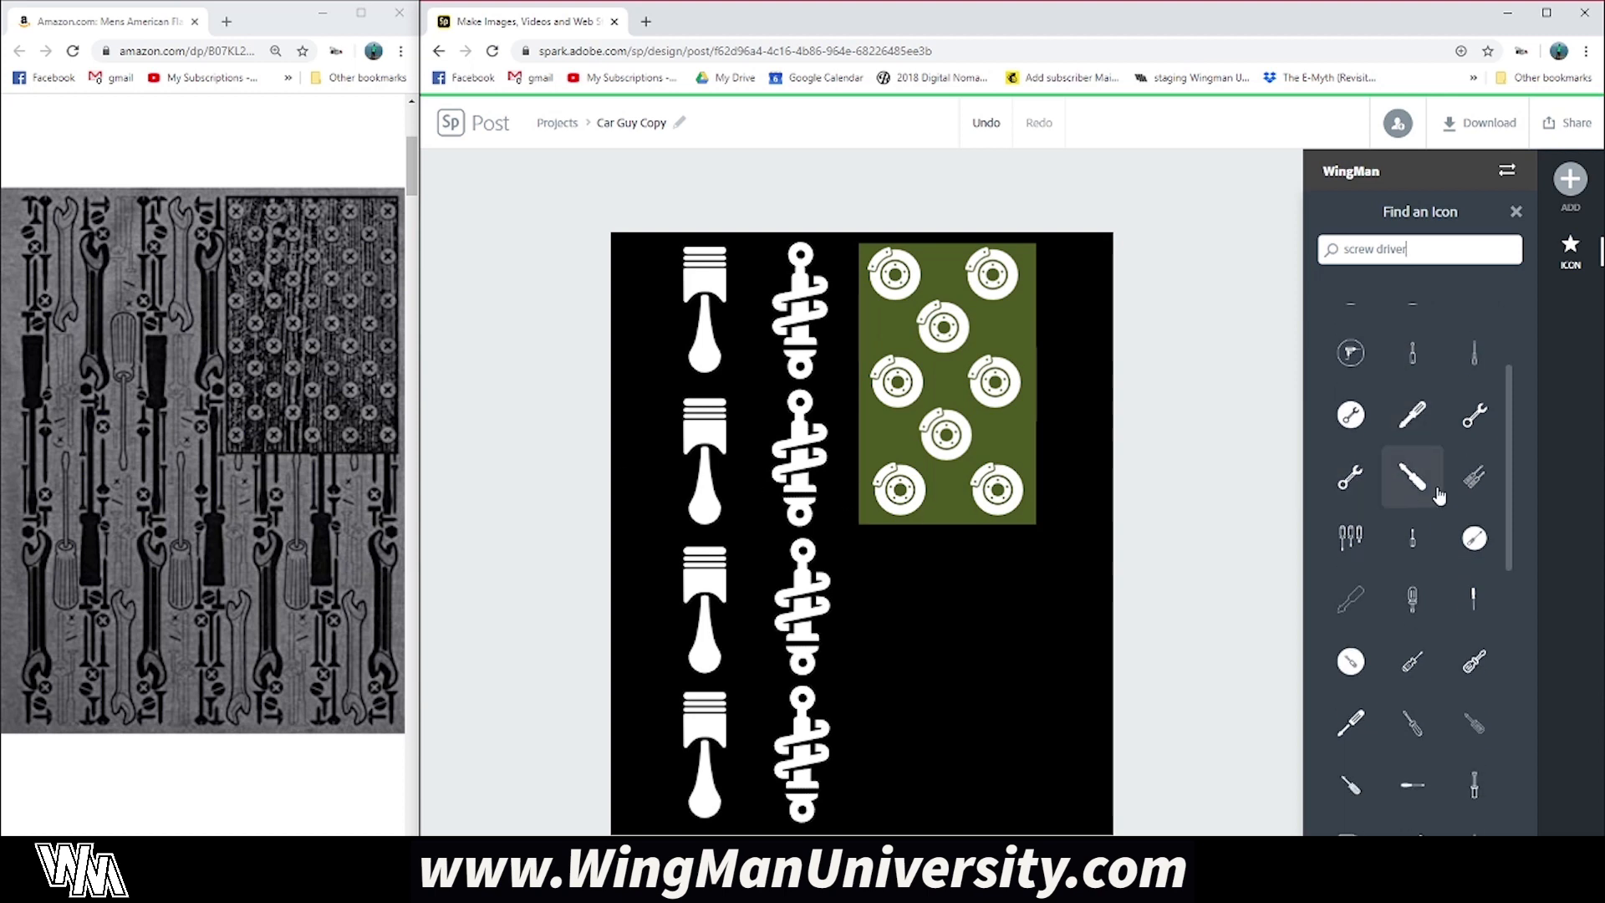
left_click(1411, 476)
Step: Shrink the screwdriver, set it upright below the brake disc block, and place a duplicate directly beneath it, aligned in a column
left_click_drag(901, 563, 1095, 771)
left_click_drag(982, 685, 896, 707)
left_click_drag(905, 524, 910, 672)
mouse_move(913, 781)
left_mouse_down()
mouse_move(910, 698)
mouse_move(897, 779)
left_mouse_up()
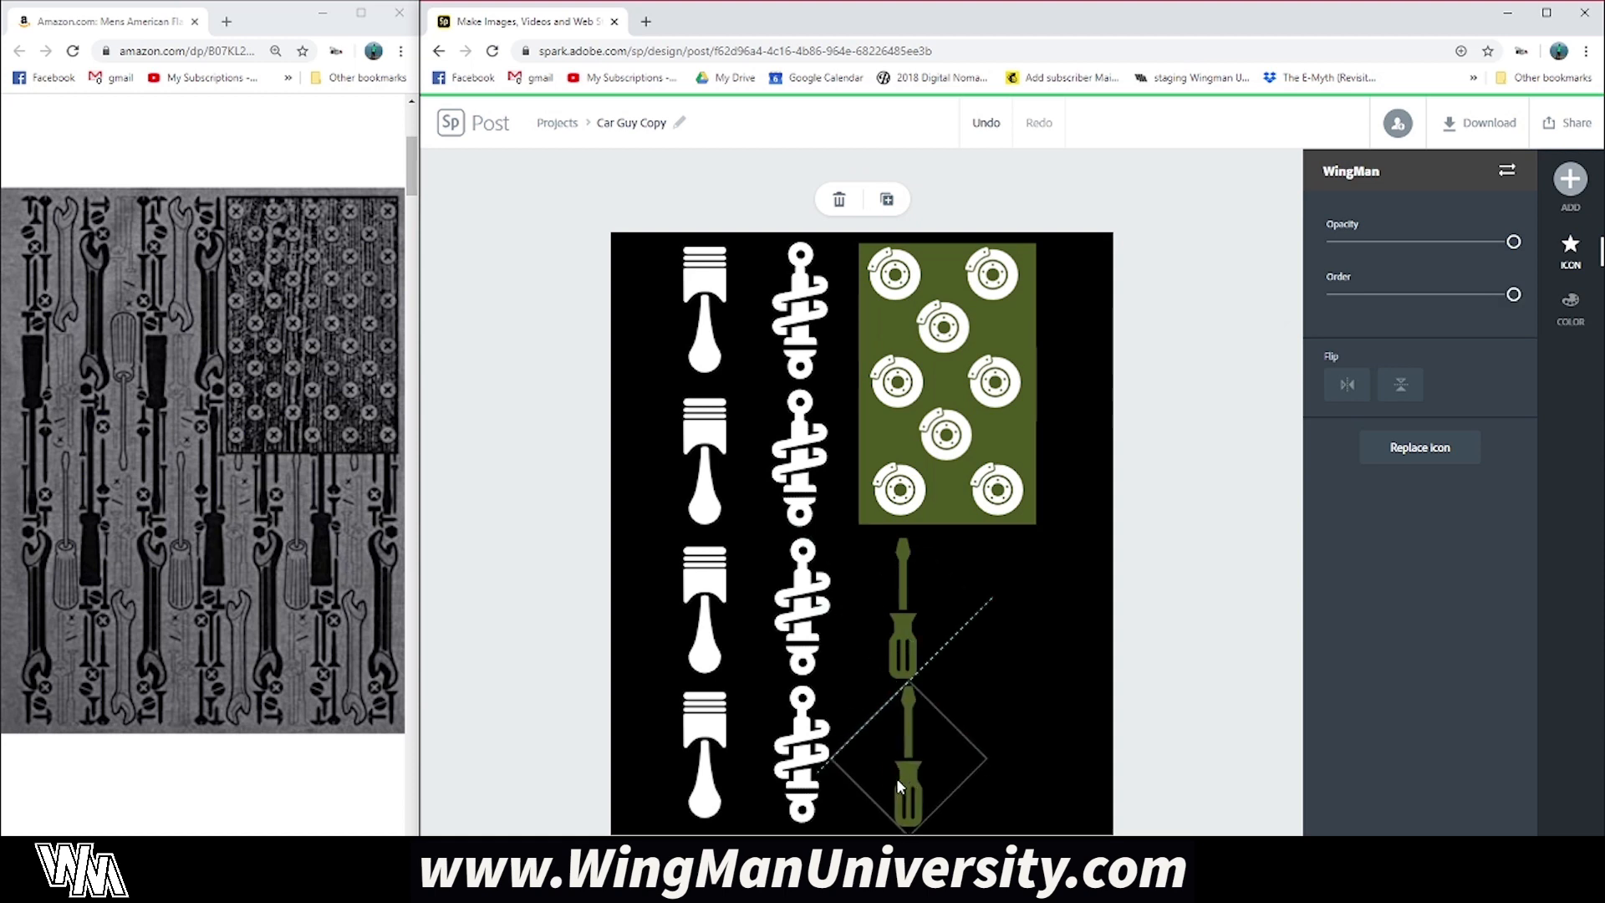
left_click(904, 642)
Step: Search the icon library for "wrench" and add the upright combination wrench with an open end and a ring end
left_click(1567, 175)
left_click(1455, 201)
left_click_drag(1432, 254, 1234, 256)
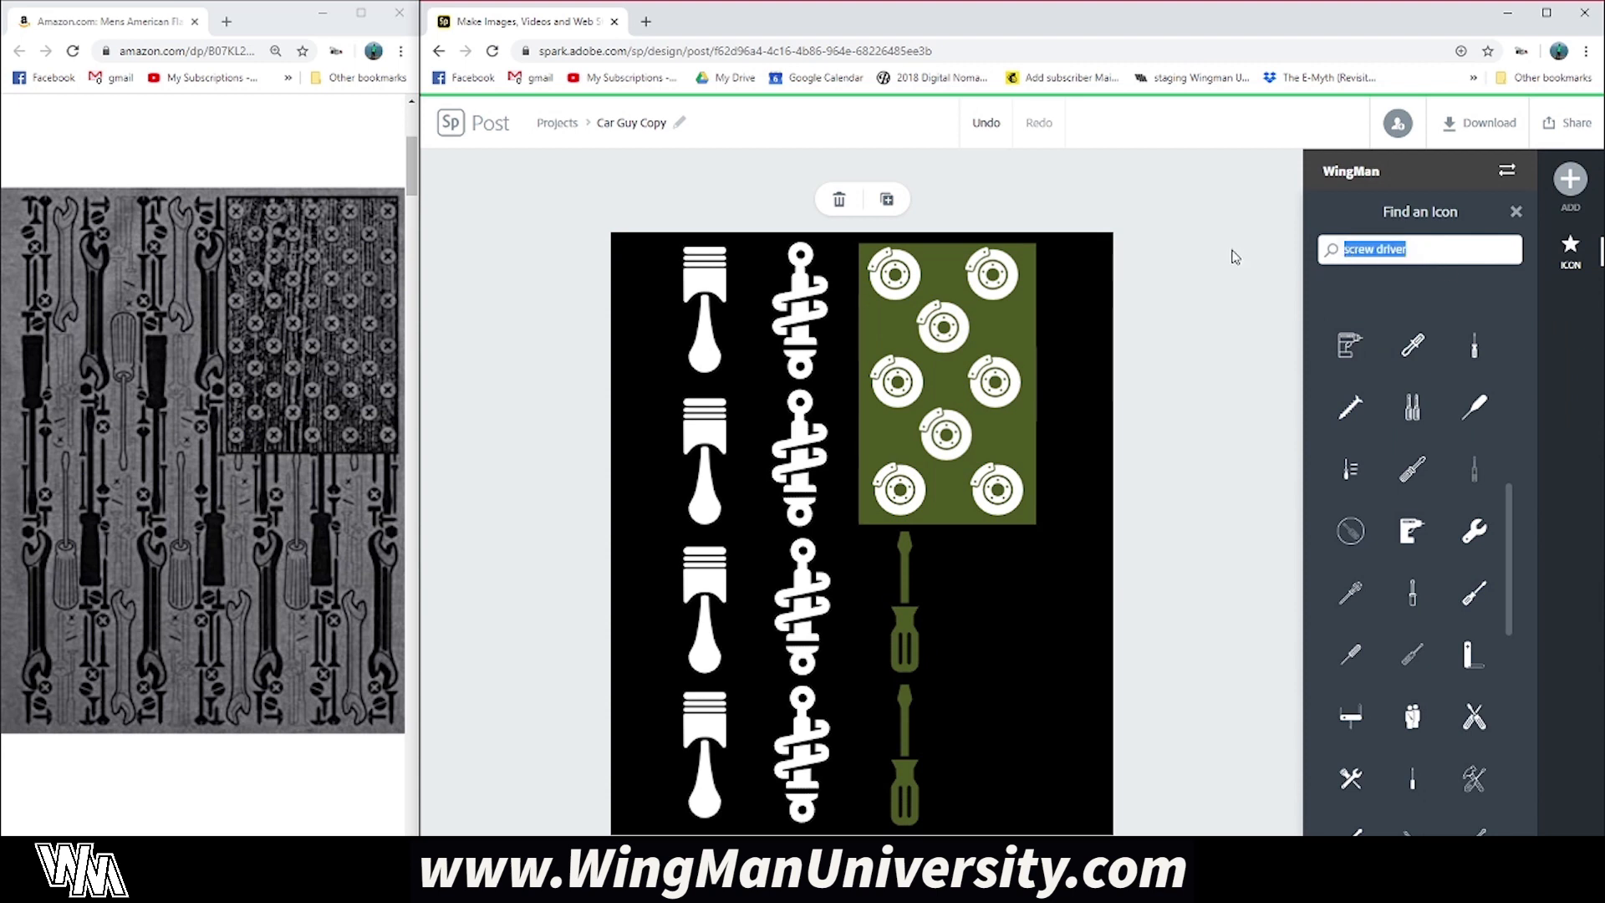
type("wrench")
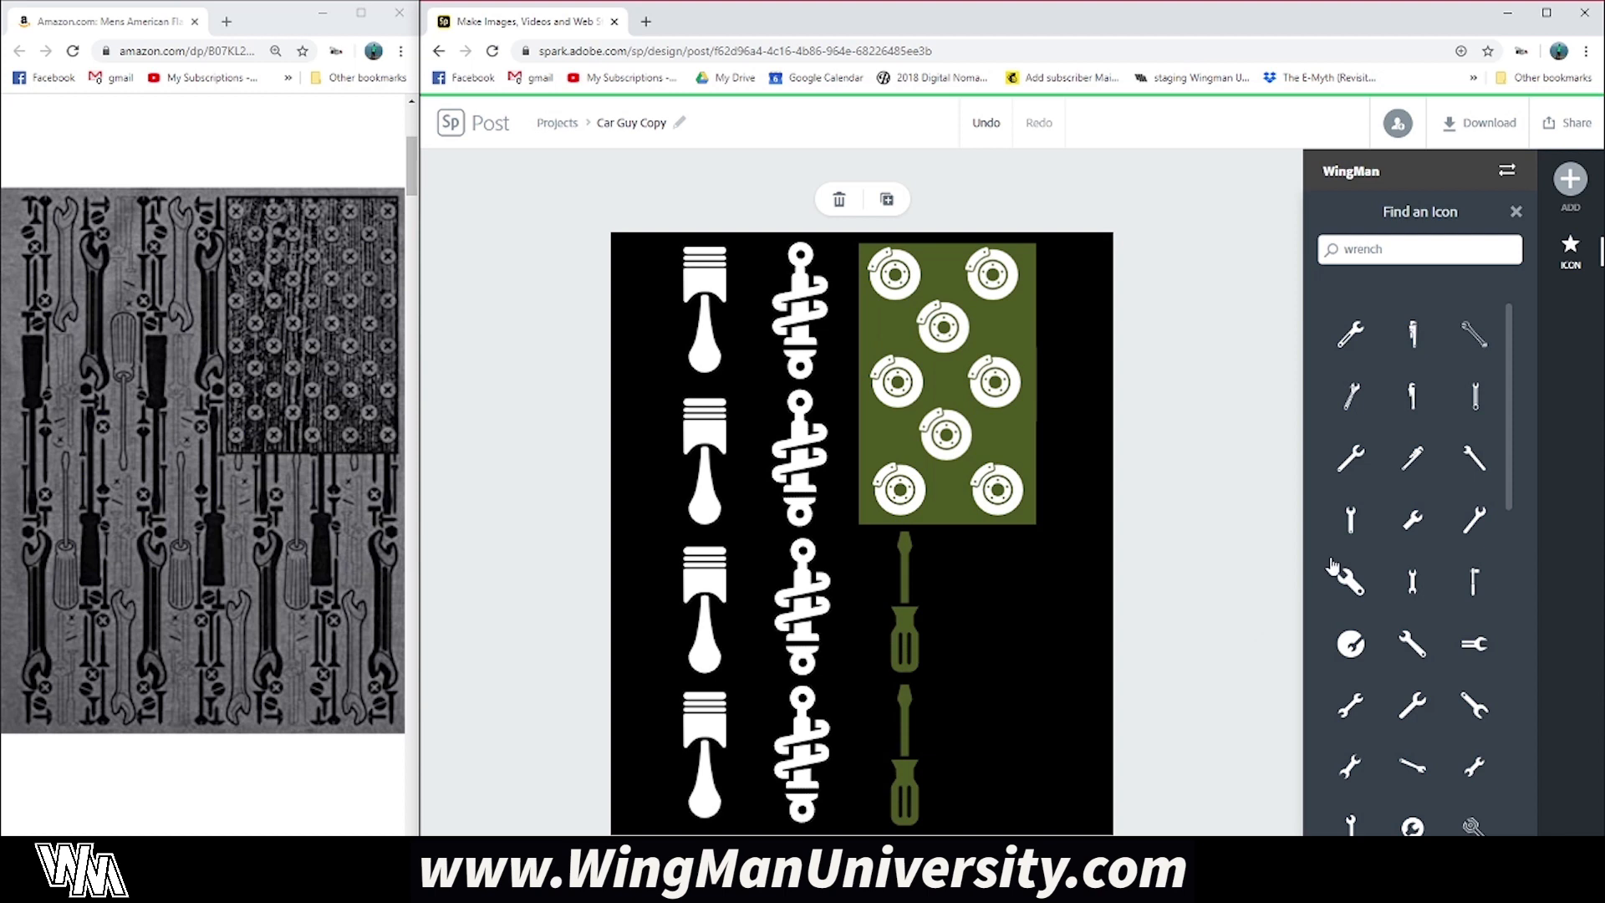
left_click(1474, 396)
Step: Move the wrench below the brake disc block and scale it to about the height of one screwdriver
left_click_drag(753, 247, 659, 622)
left_click_drag(650, 724, 1028, 627)
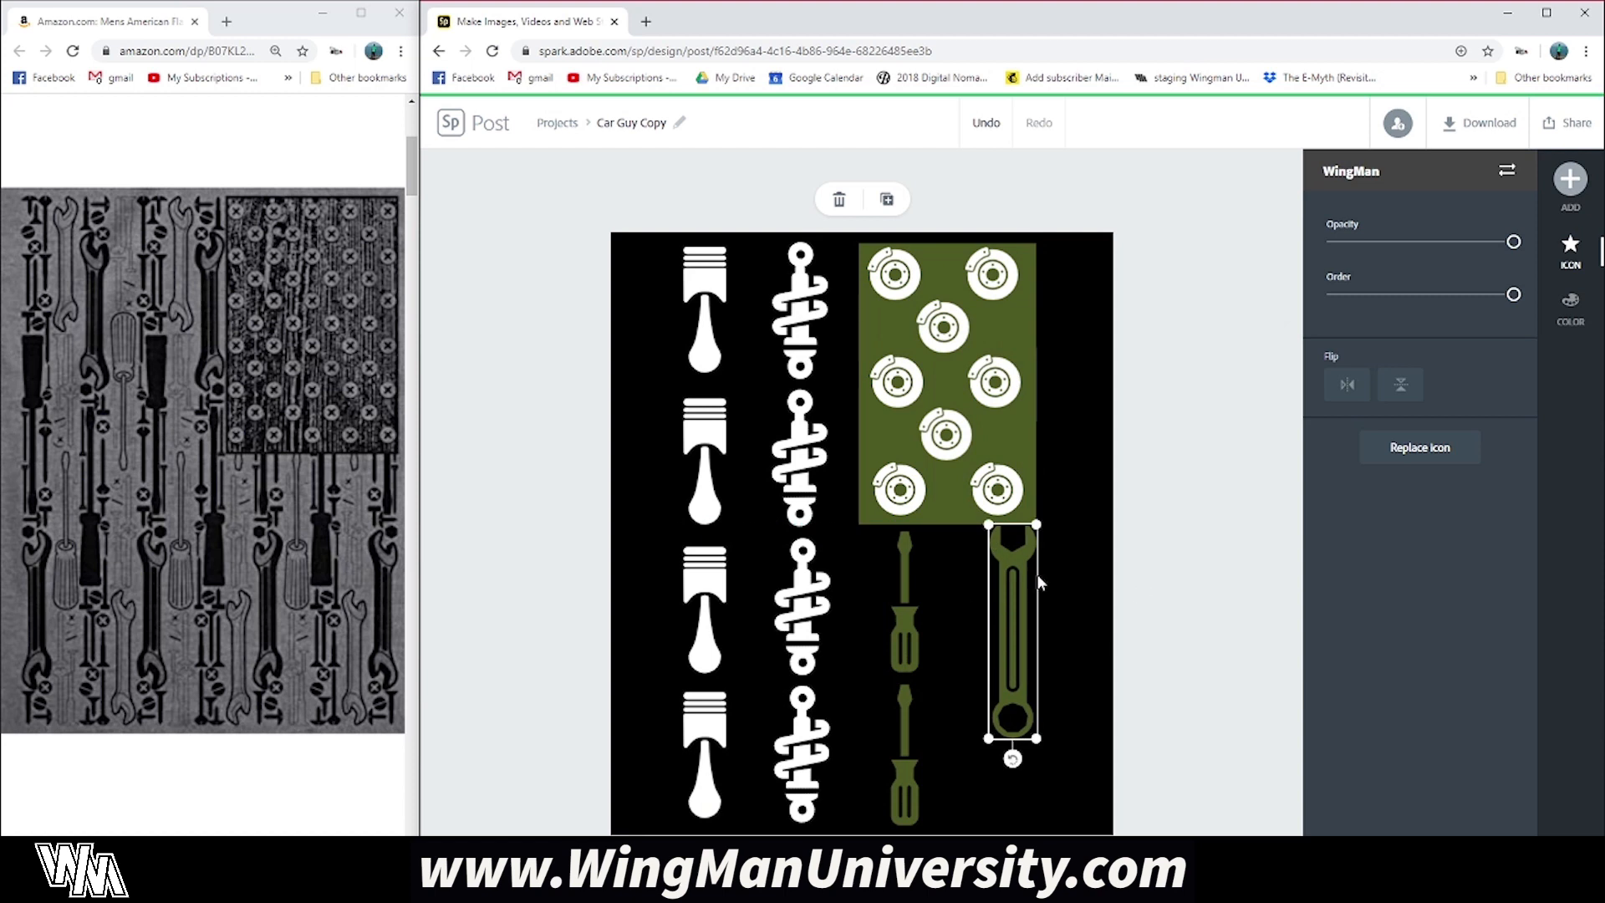
left_click_drag(1040, 527, 1020, 612)
left_click_drag(1010, 673, 951, 621)
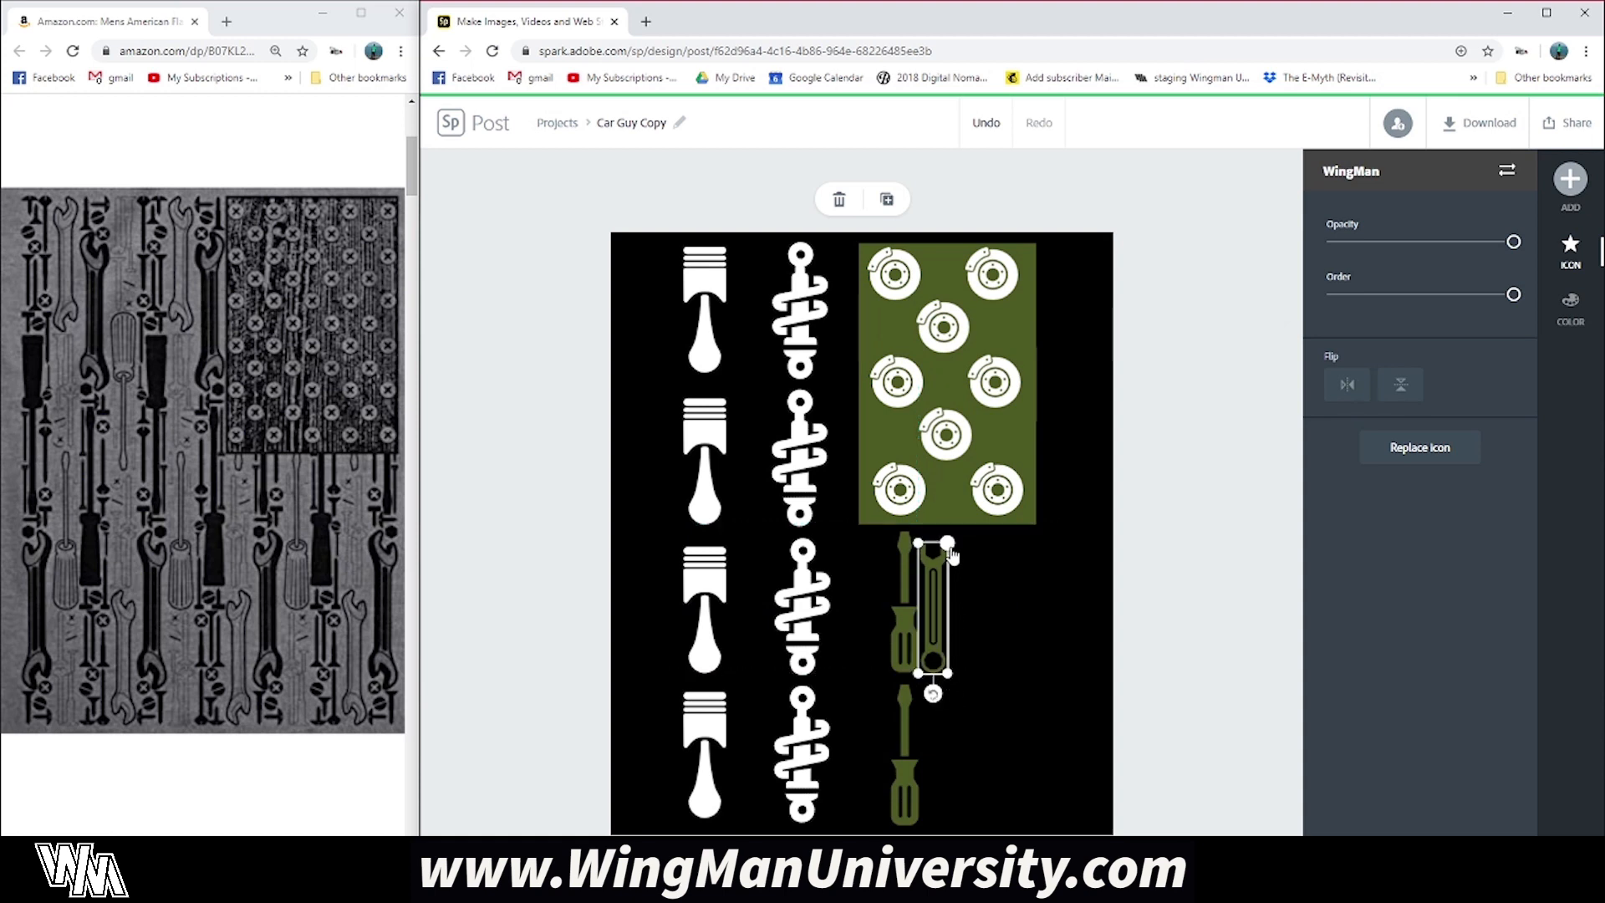
left_click_drag(952, 555, 966, 541)
Step: Position the wrench beside the lower screwdriver and duplicate it so a second wrench stands beside the upper screwdriver
left_click_drag(940, 611, 993, 779)
left_click(886, 199)
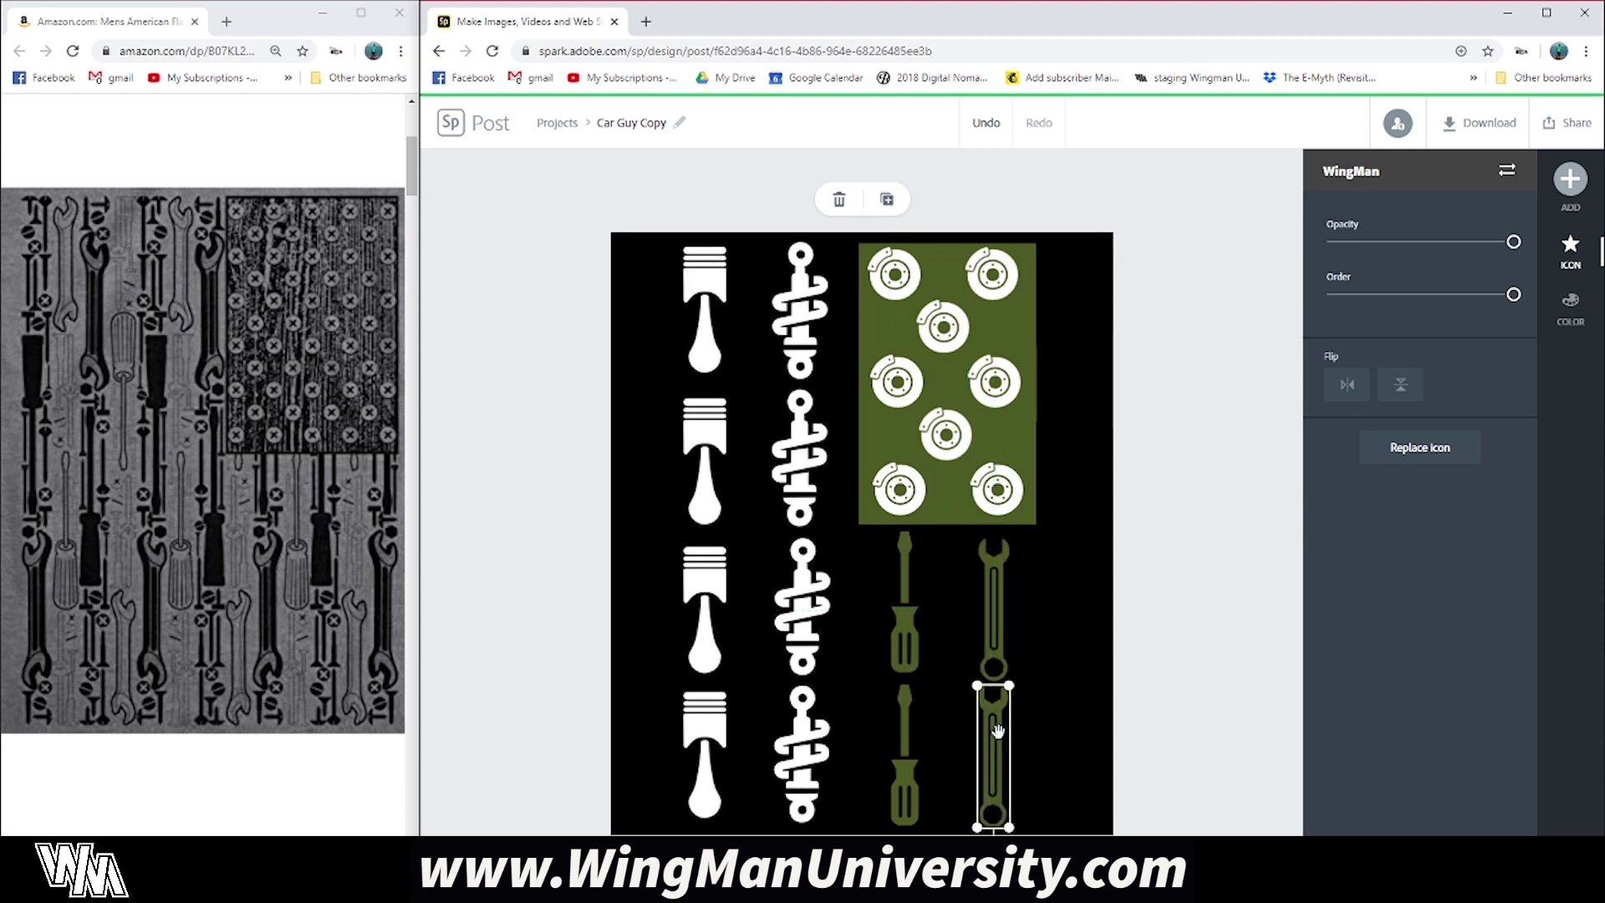
left_click(1000, 639)
left_click_drag(1011, 685, 1007, 677)
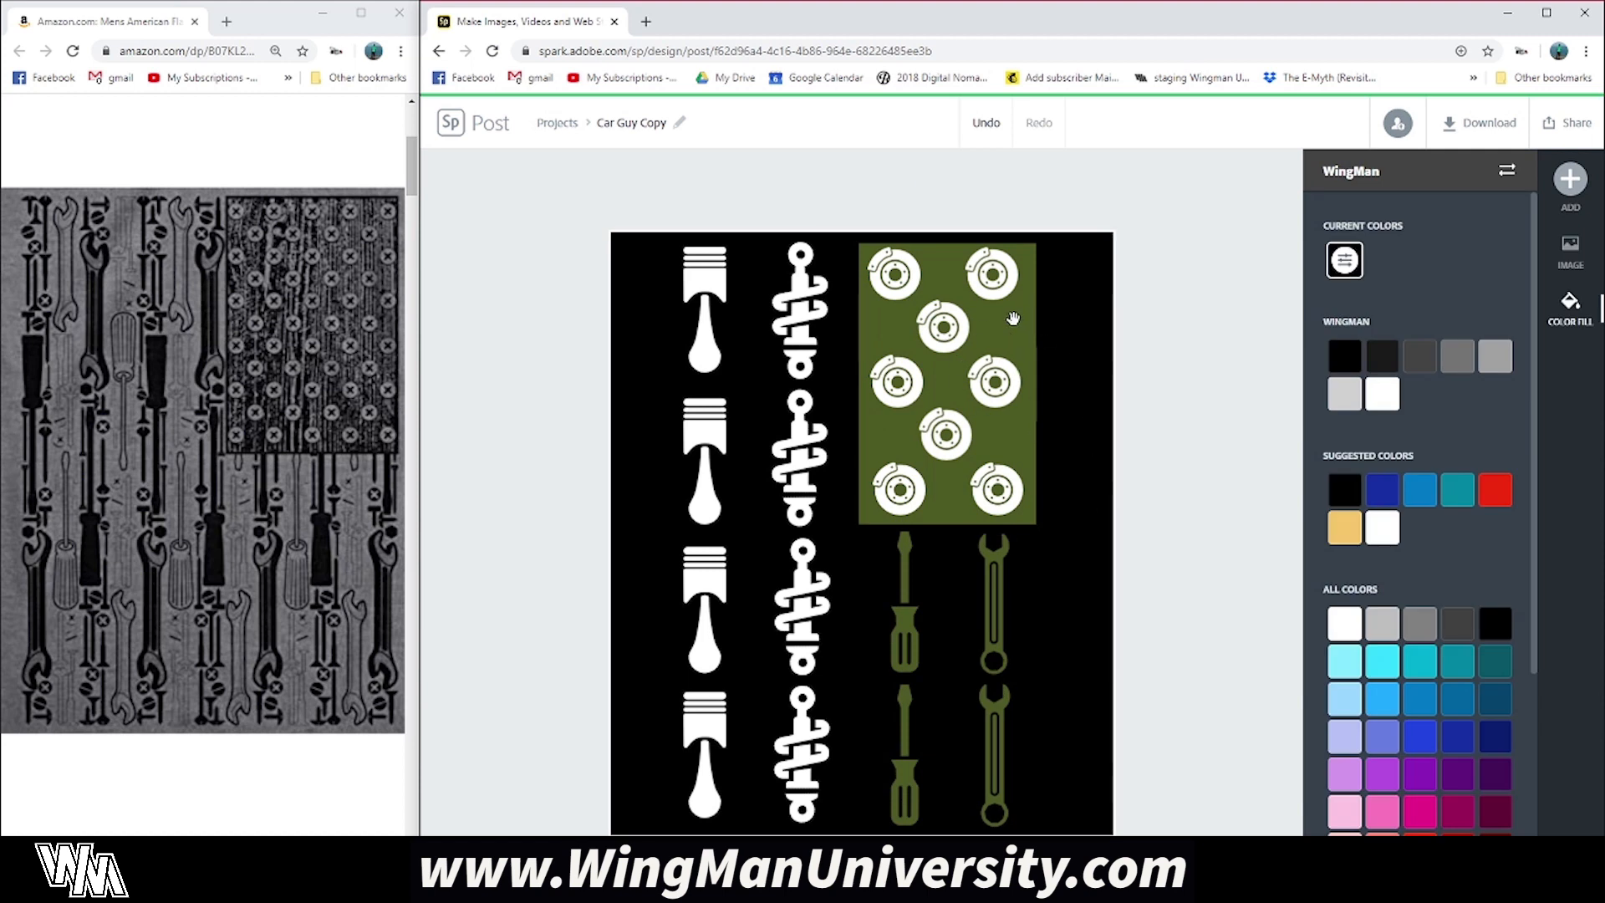
Step: Recolour both green squares behind the brake discs dark blue
left_click(1033, 441)
left_click(1026, 337)
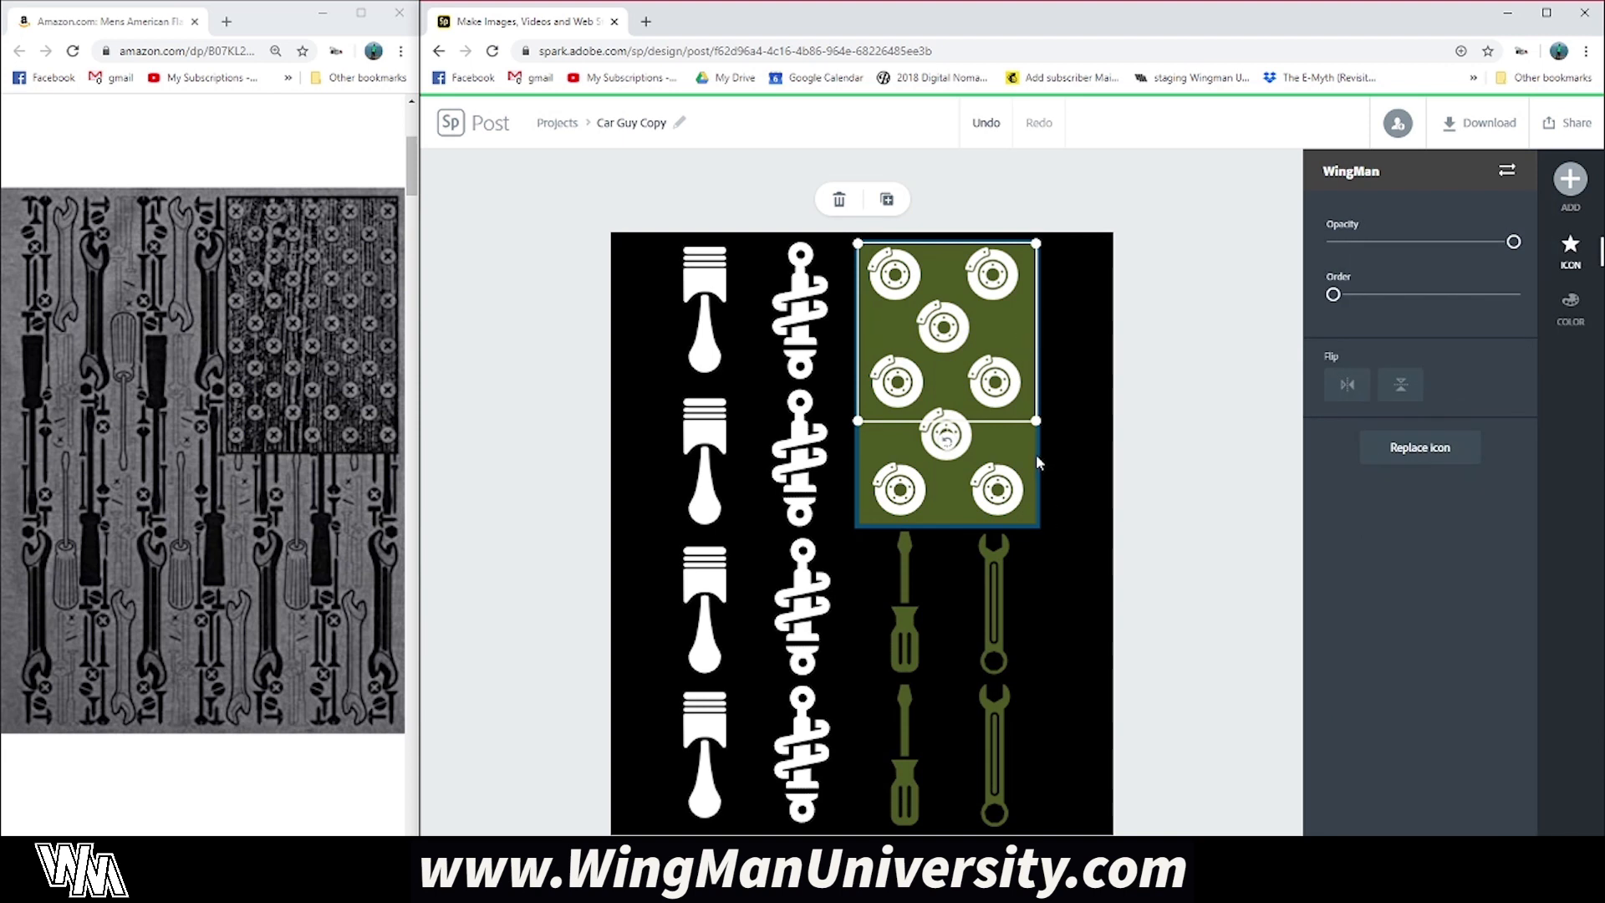
left_click(1034, 453)
left_click(1028, 340)
left_click(1571, 318)
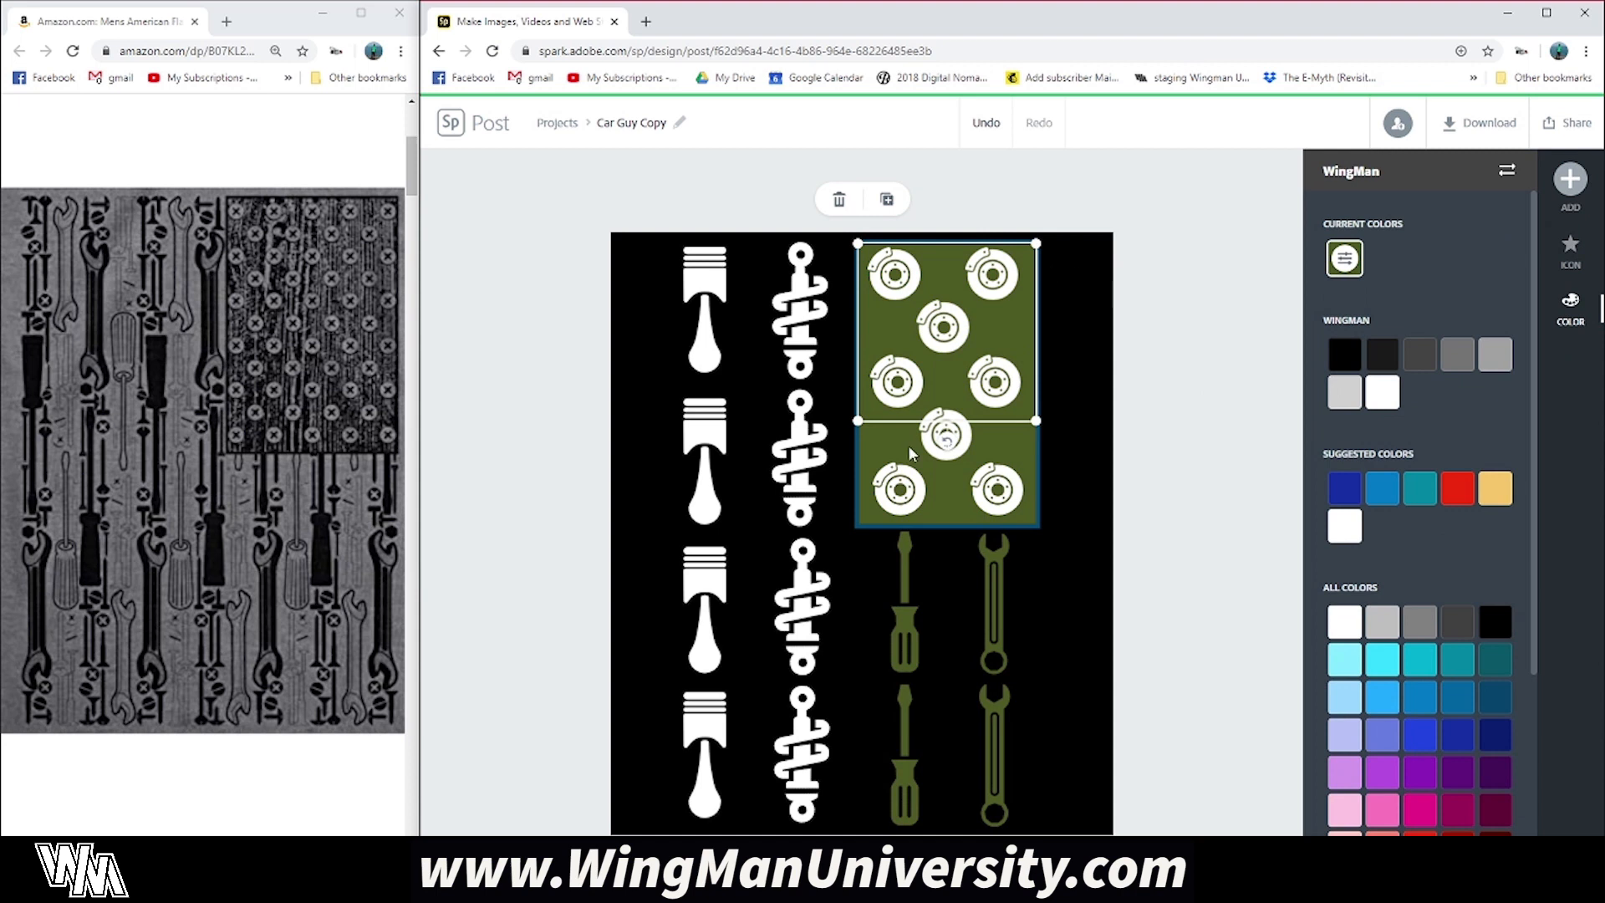
left_click(1344, 488)
left_click(1034, 476)
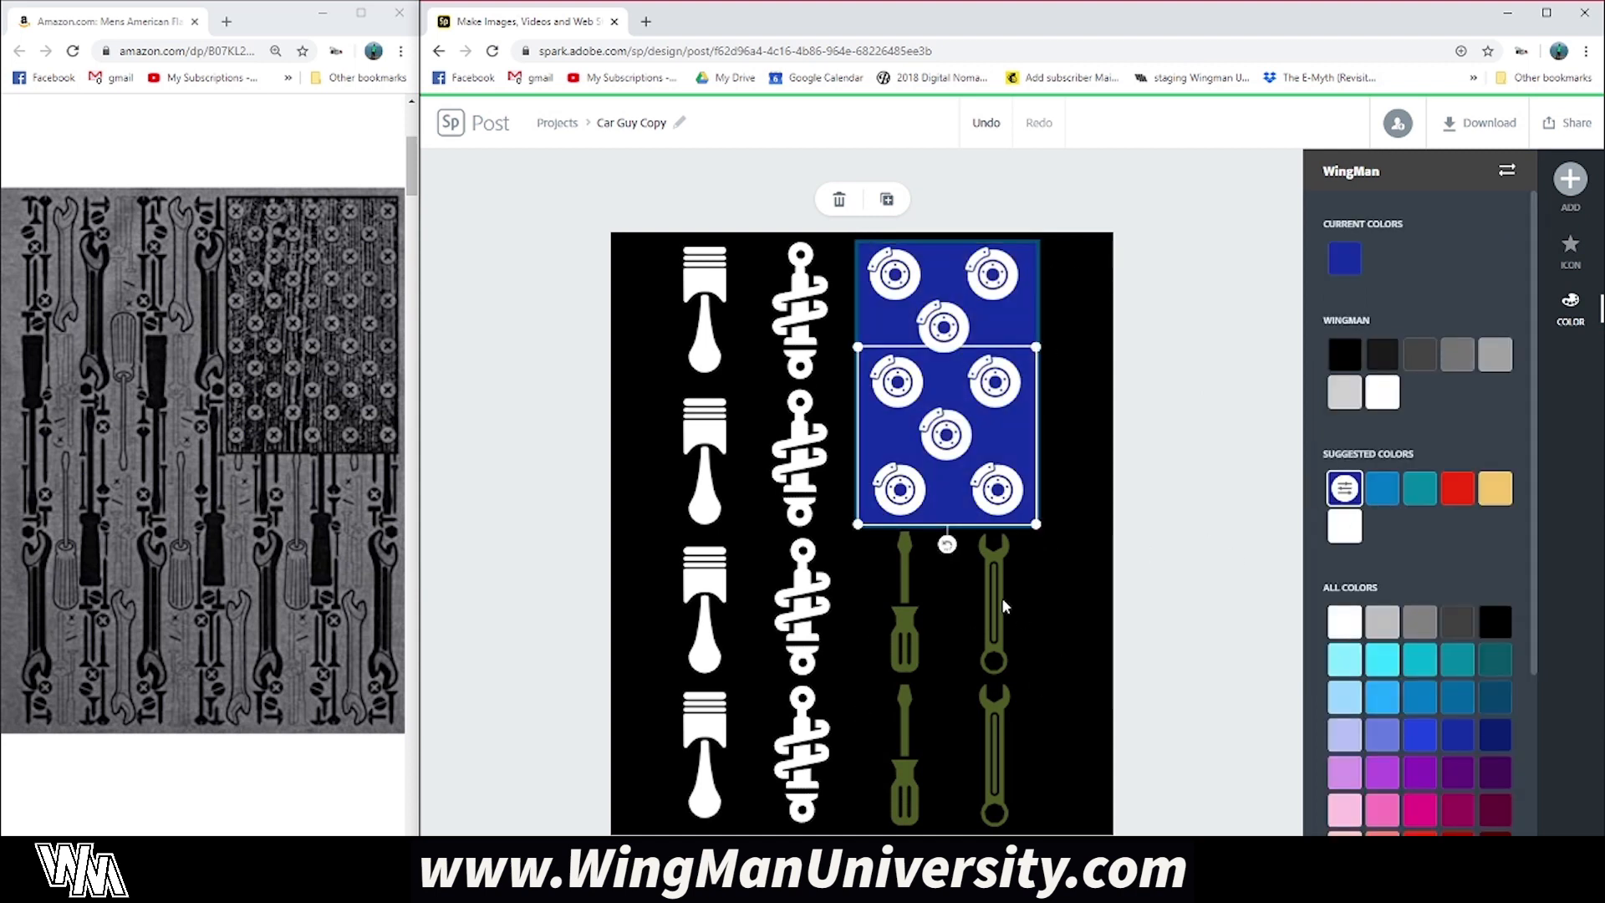
Step: Recolour both wrenches white and both screwdrivers red
left_click(1006, 628)
left_click(1358, 541)
left_click(1003, 711)
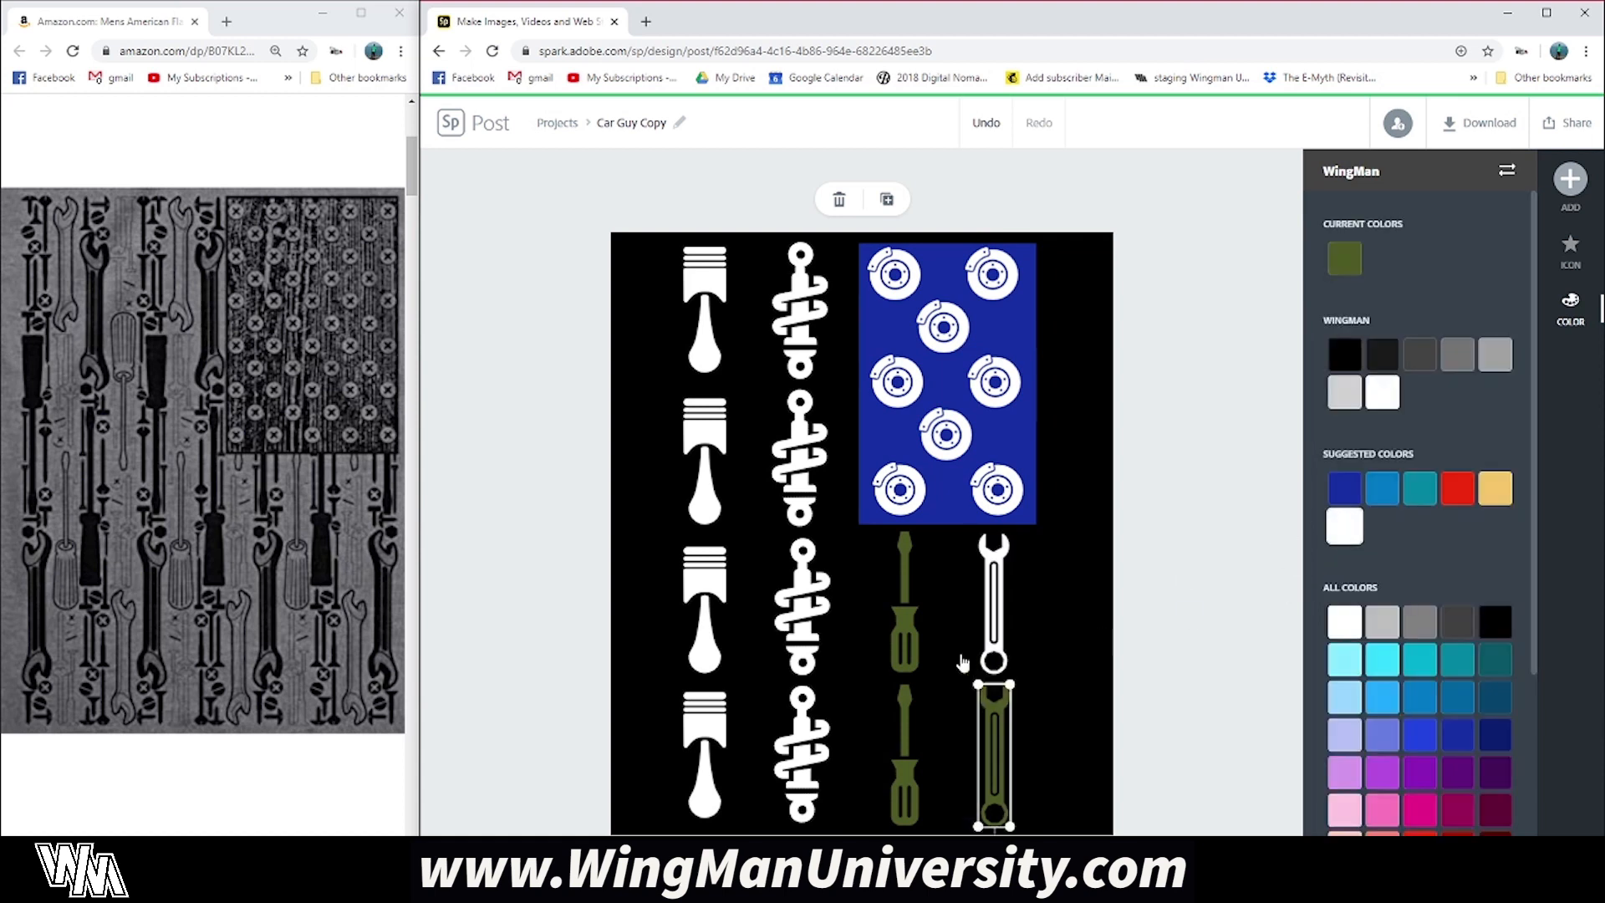
left_click(905, 616)
left_click(1421, 839)
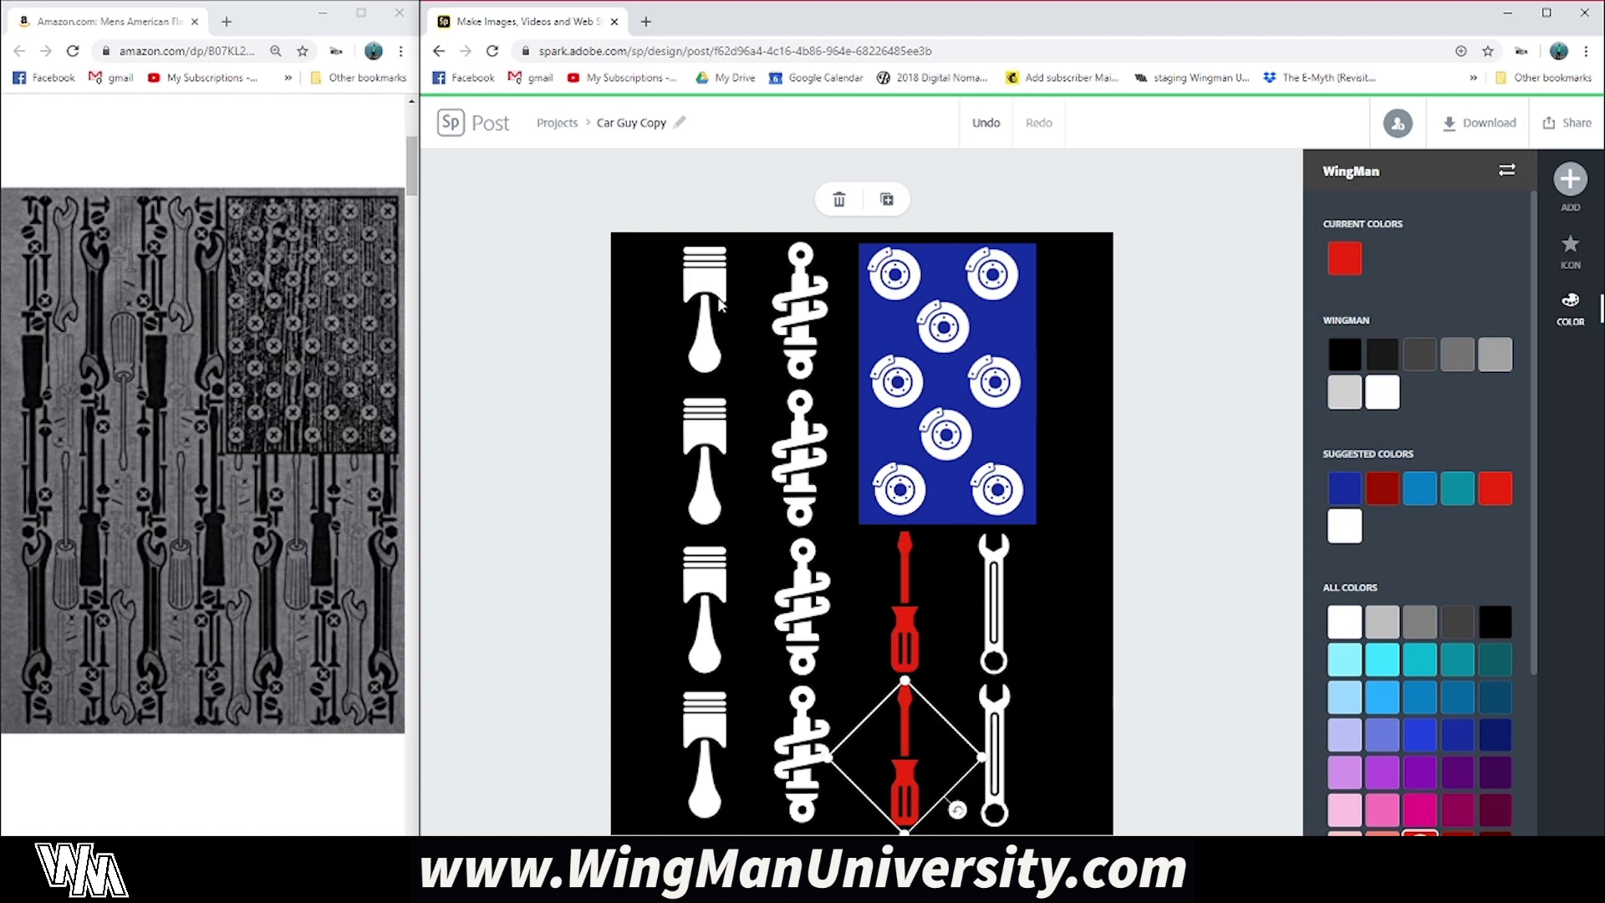
Step: Recolour all four pistons in the grouped column red
left_click(718, 305)
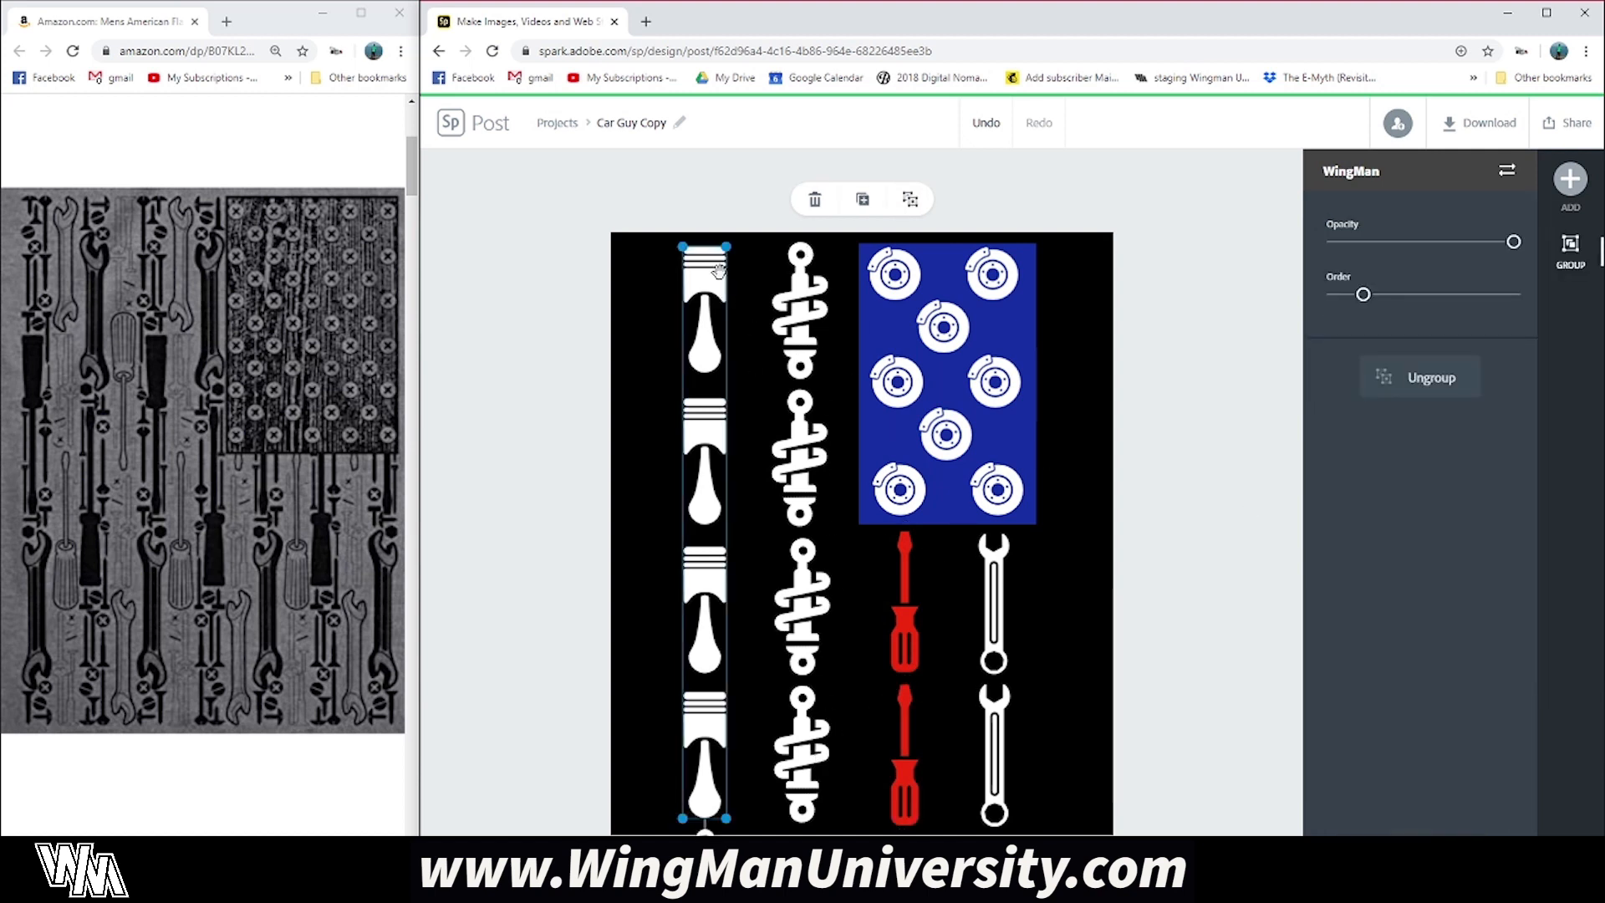
left_click(718, 269)
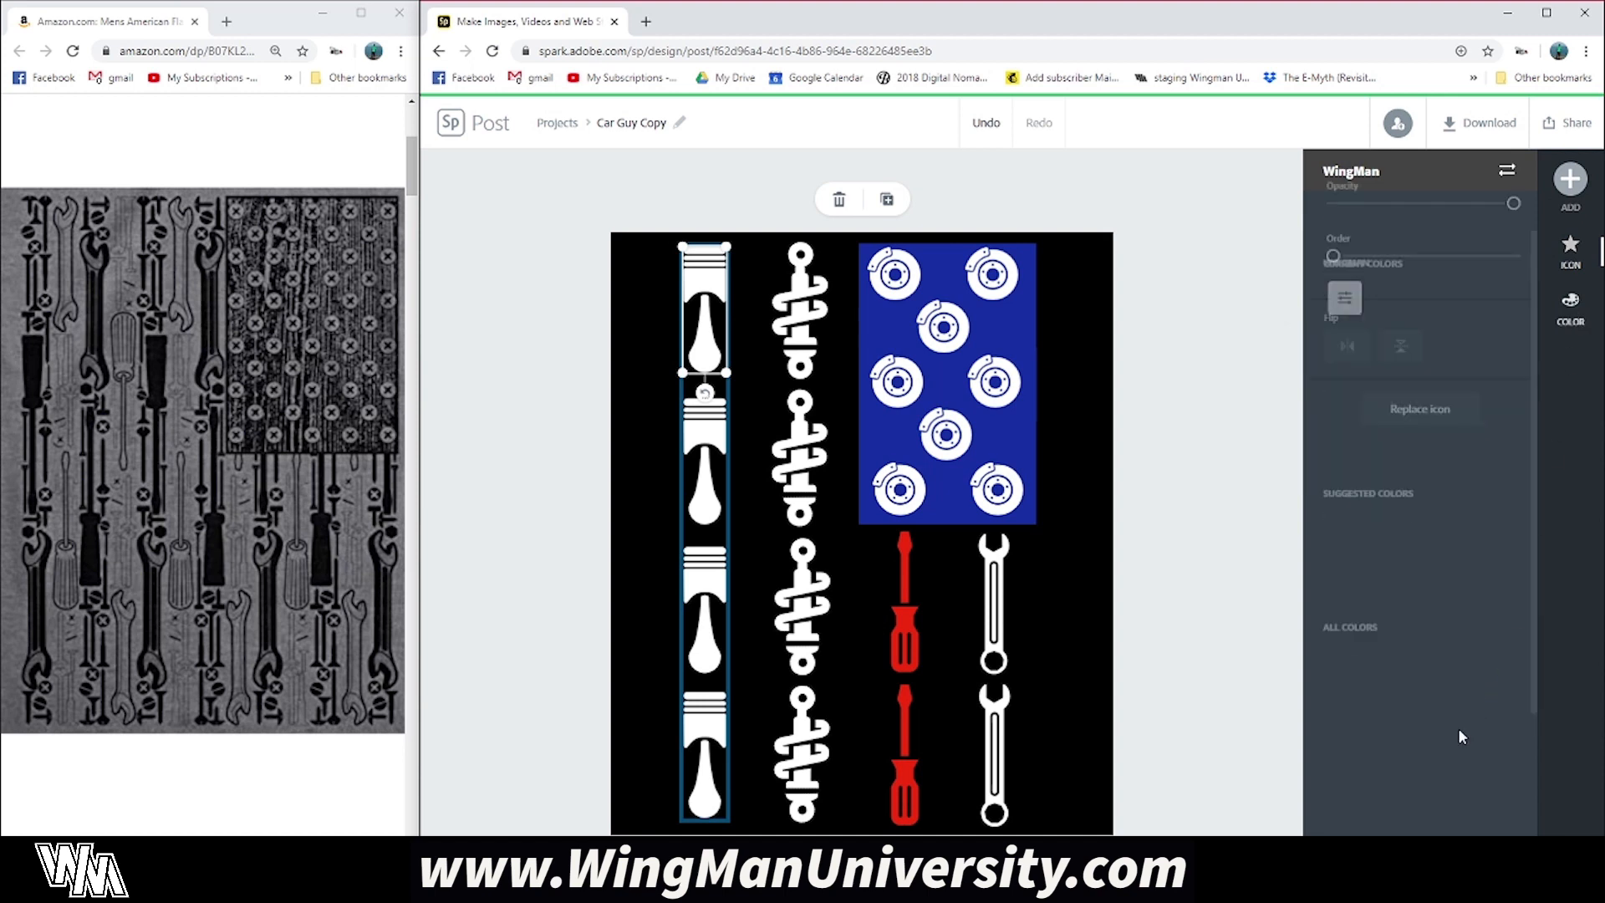
left_click(1419, 828)
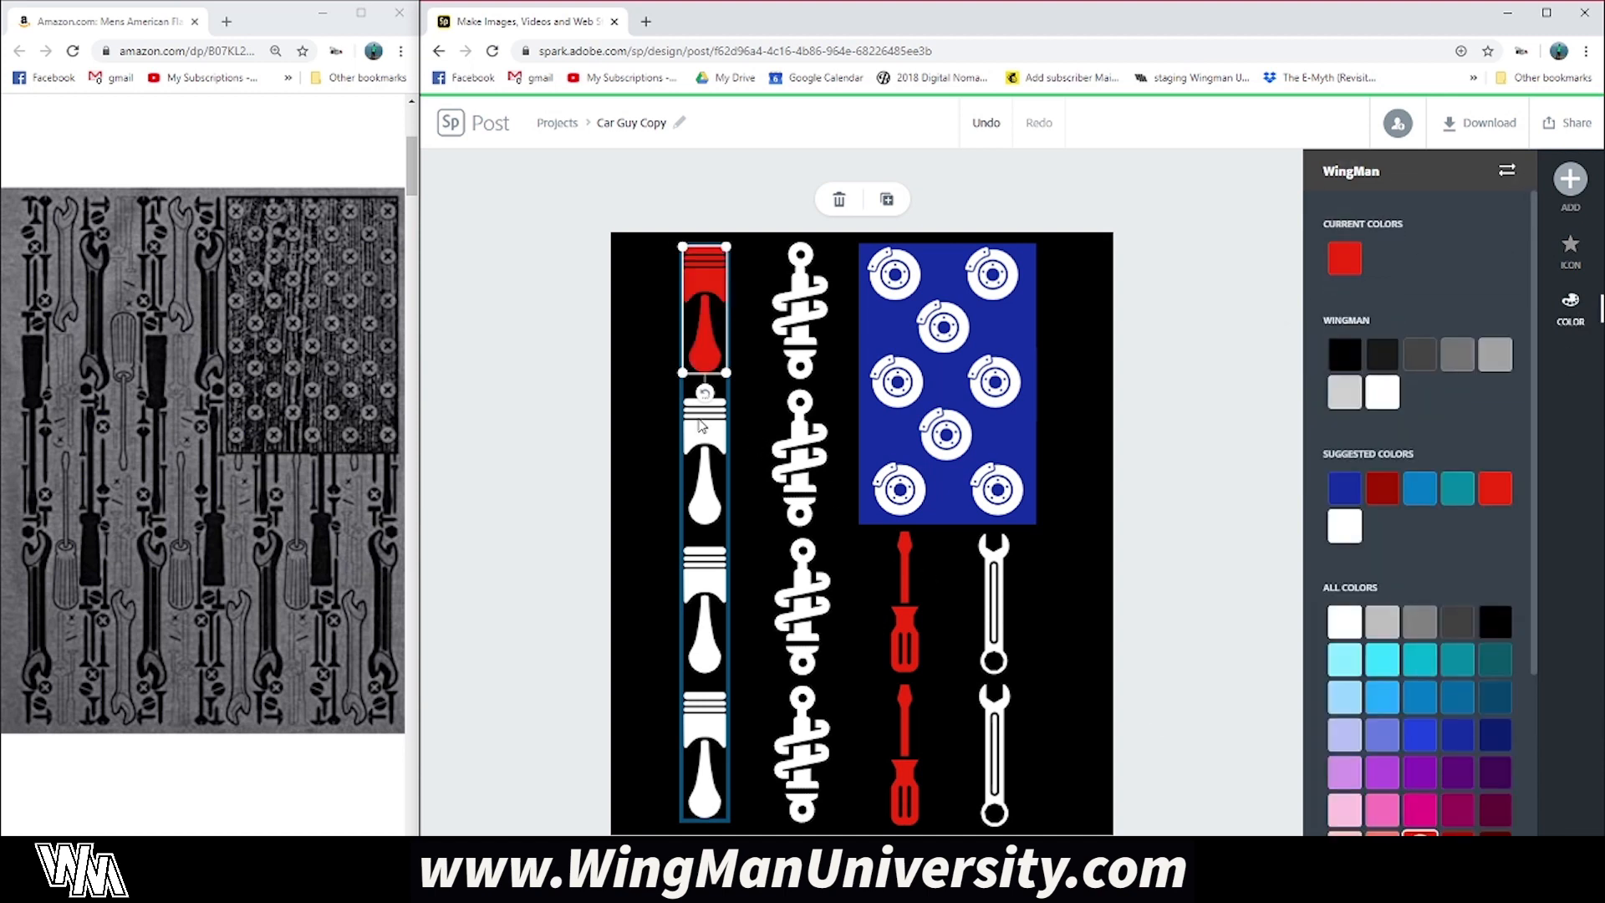
left_click(700, 426)
left_click(1419, 827)
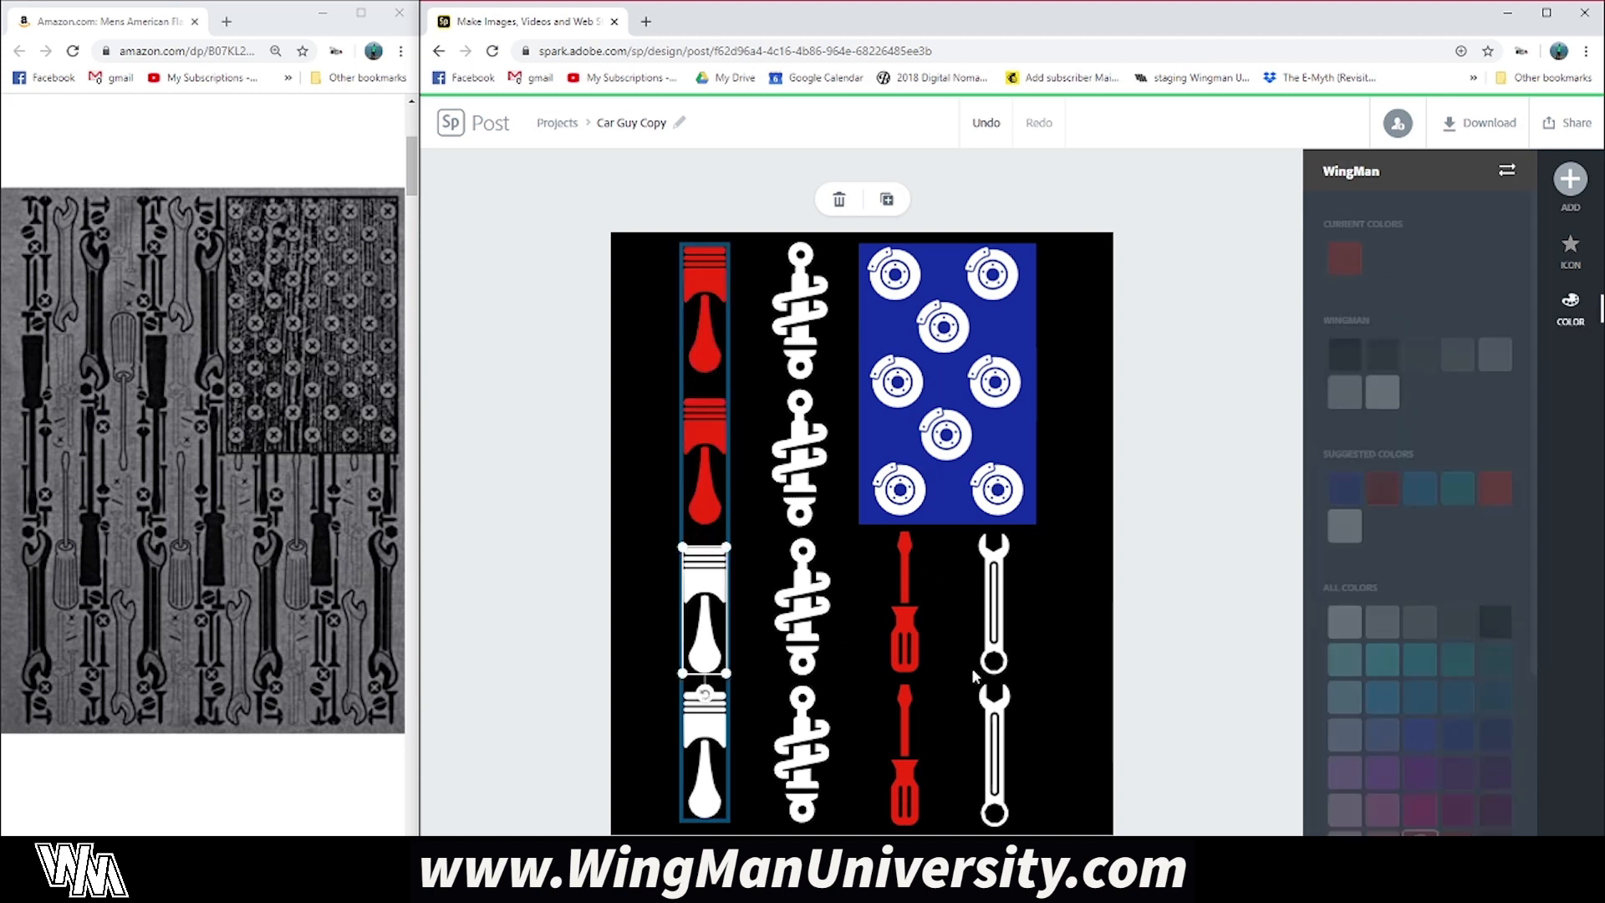
left_click(1419, 827)
left_click(707, 752)
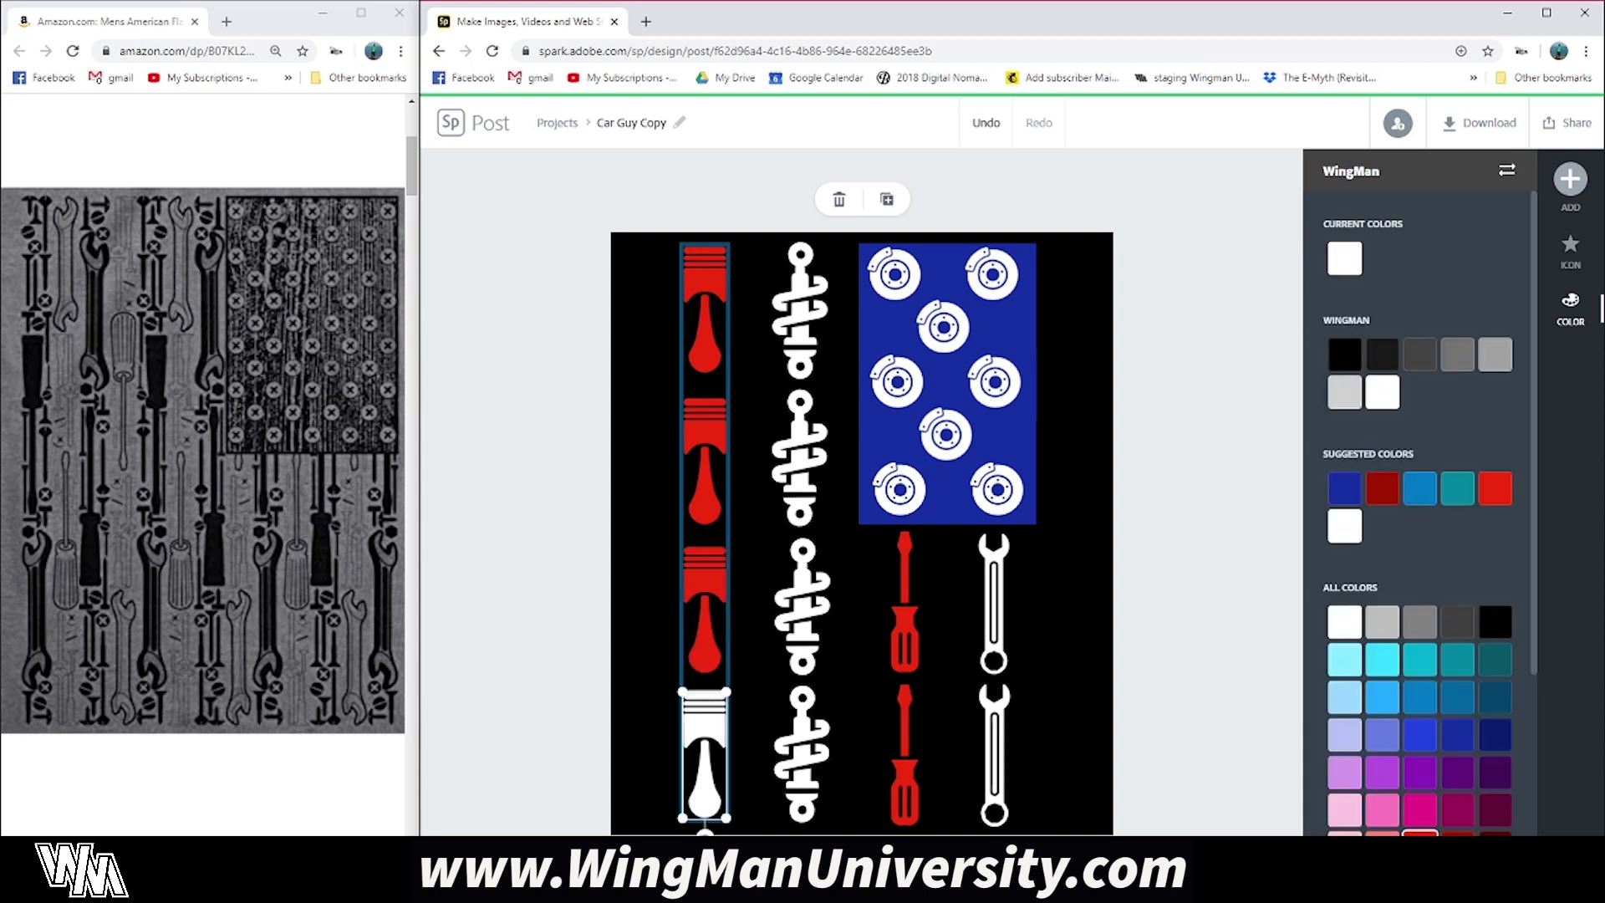
left_click(1419, 827)
left_click(1161, 485)
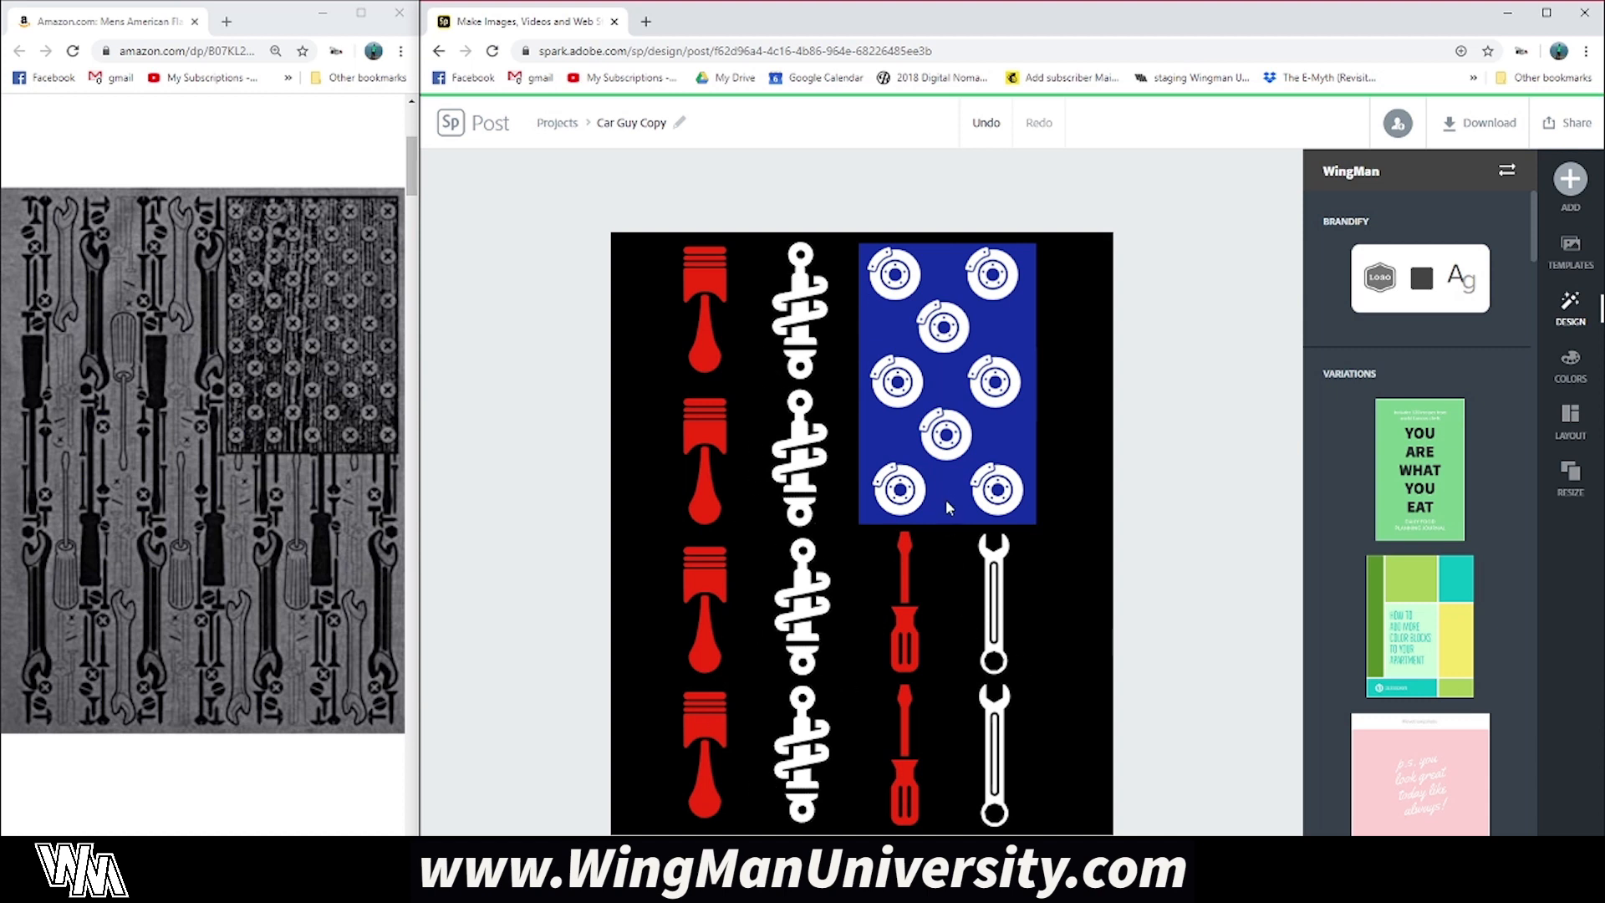
Step: Rotate each of the four pistons slightly counter-clockwise so their heads lean to the left at a matching angle
left_click(696, 313)
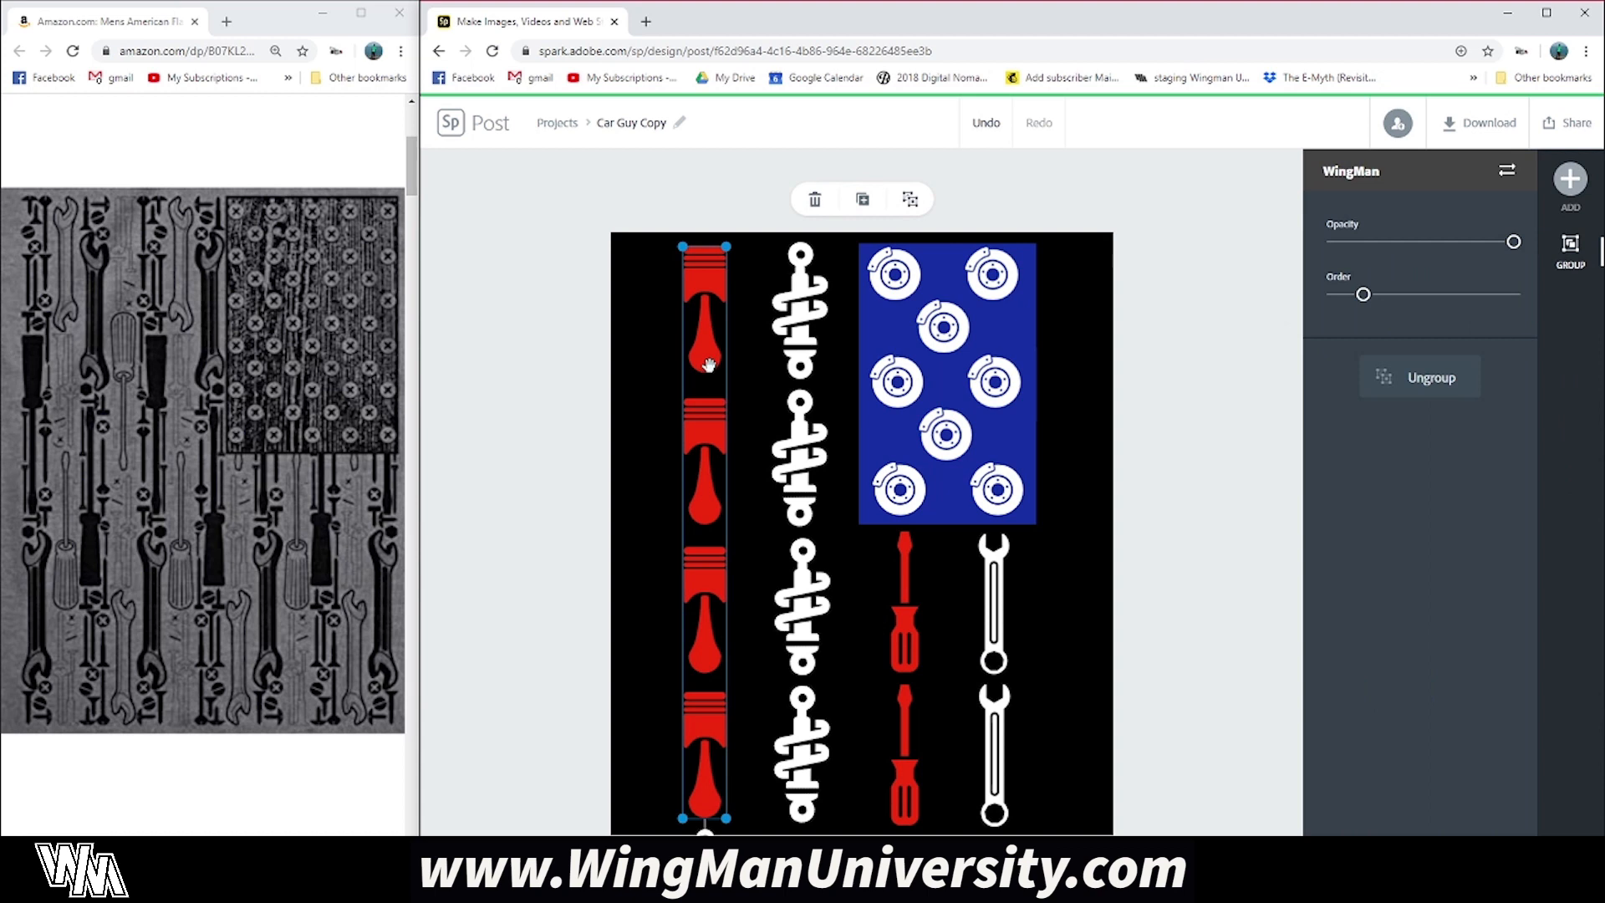
left_click(704, 326)
left_click_drag(706, 388, 727, 399)
left_click(704, 493)
mouse_move(707, 551)
left_mouse_down()
mouse_move(731, 554)
mouse_move(715, 573)
left_mouse_up()
left_click(707, 642)
mouse_move(705, 694)
left_mouse_down()
mouse_move(731, 695)
mouse_move(726, 716)
left_mouse_up()
left_click(707, 742)
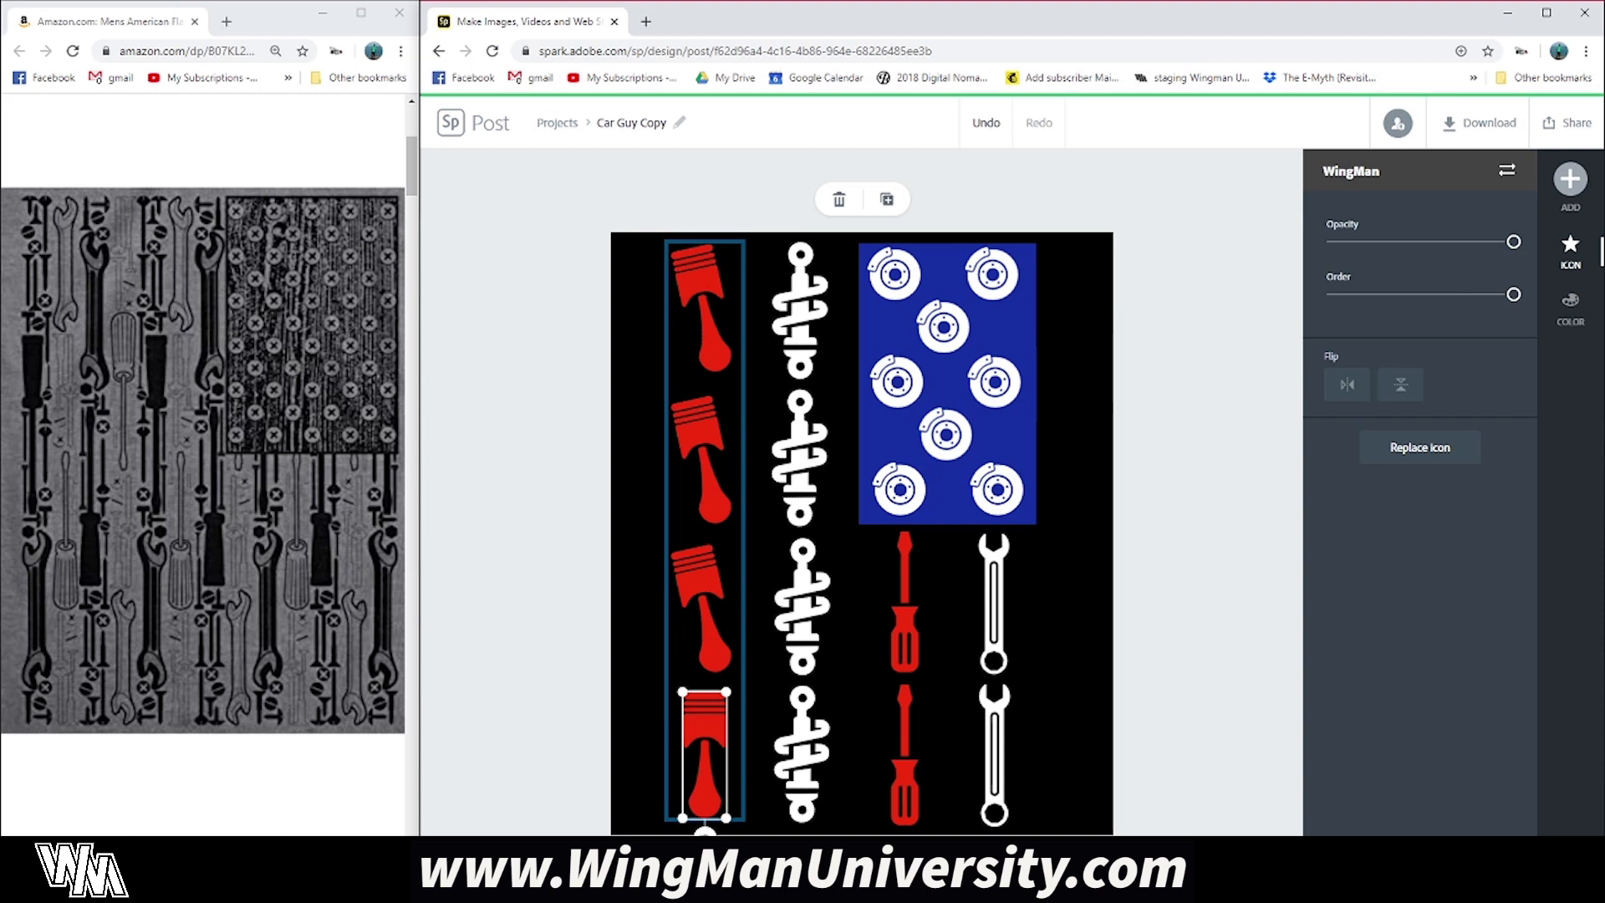
left_click_drag(705, 837, 723, 835)
Step: Rotate each of the four shock absorbers slightly counter-clockwise to match the slant of the pistons
left_click(794, 324)
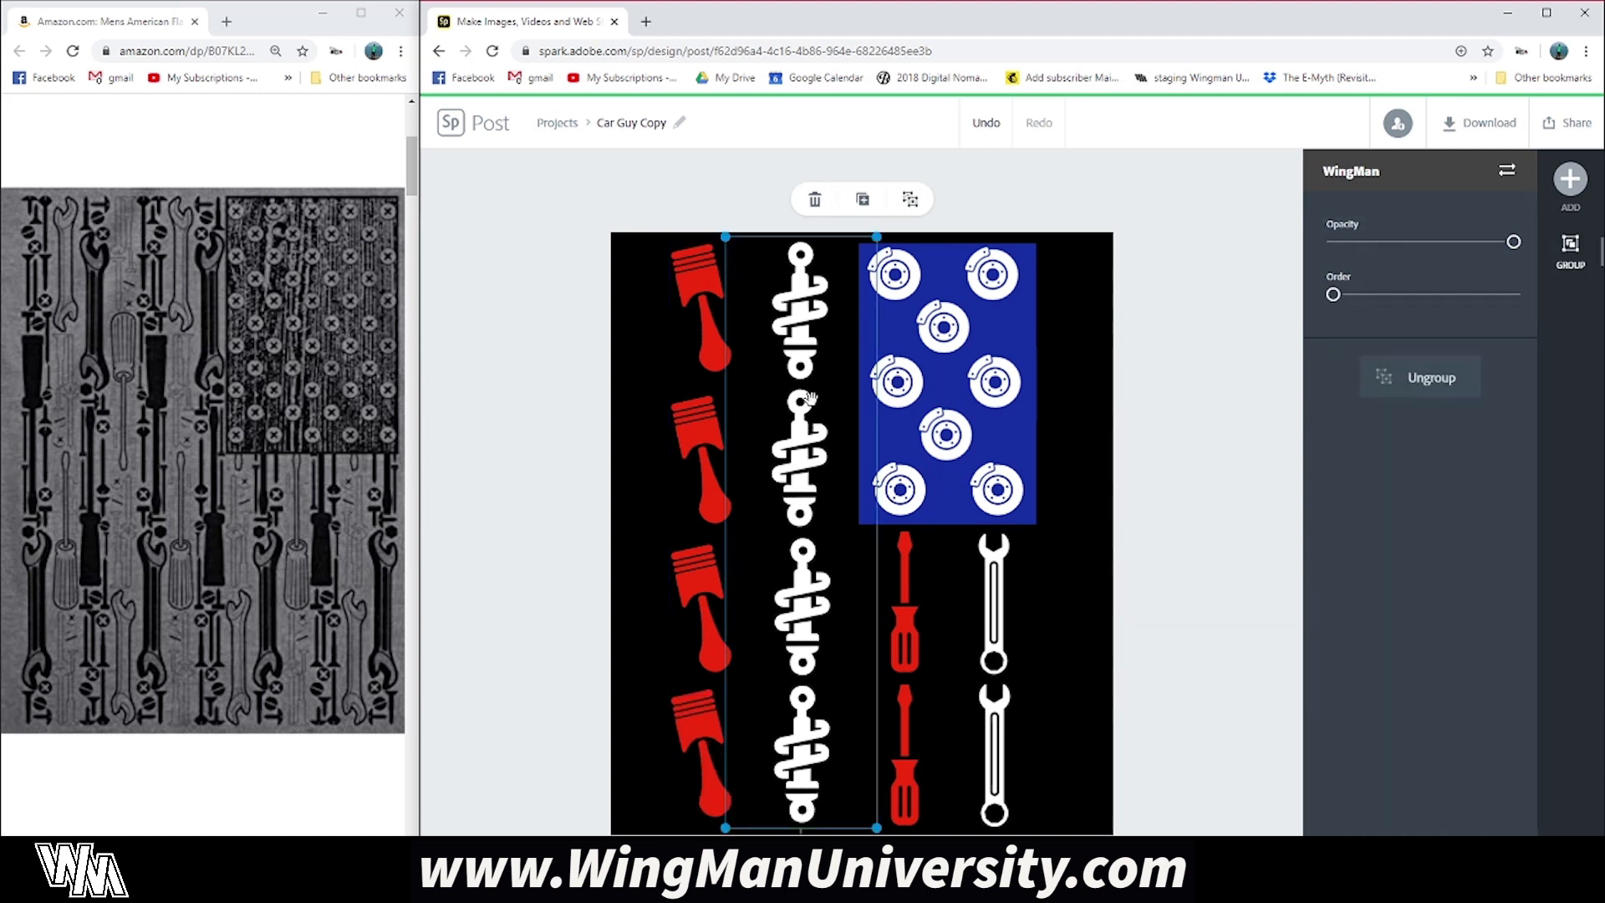
left_click(801, 342)
left_click(852, 366)
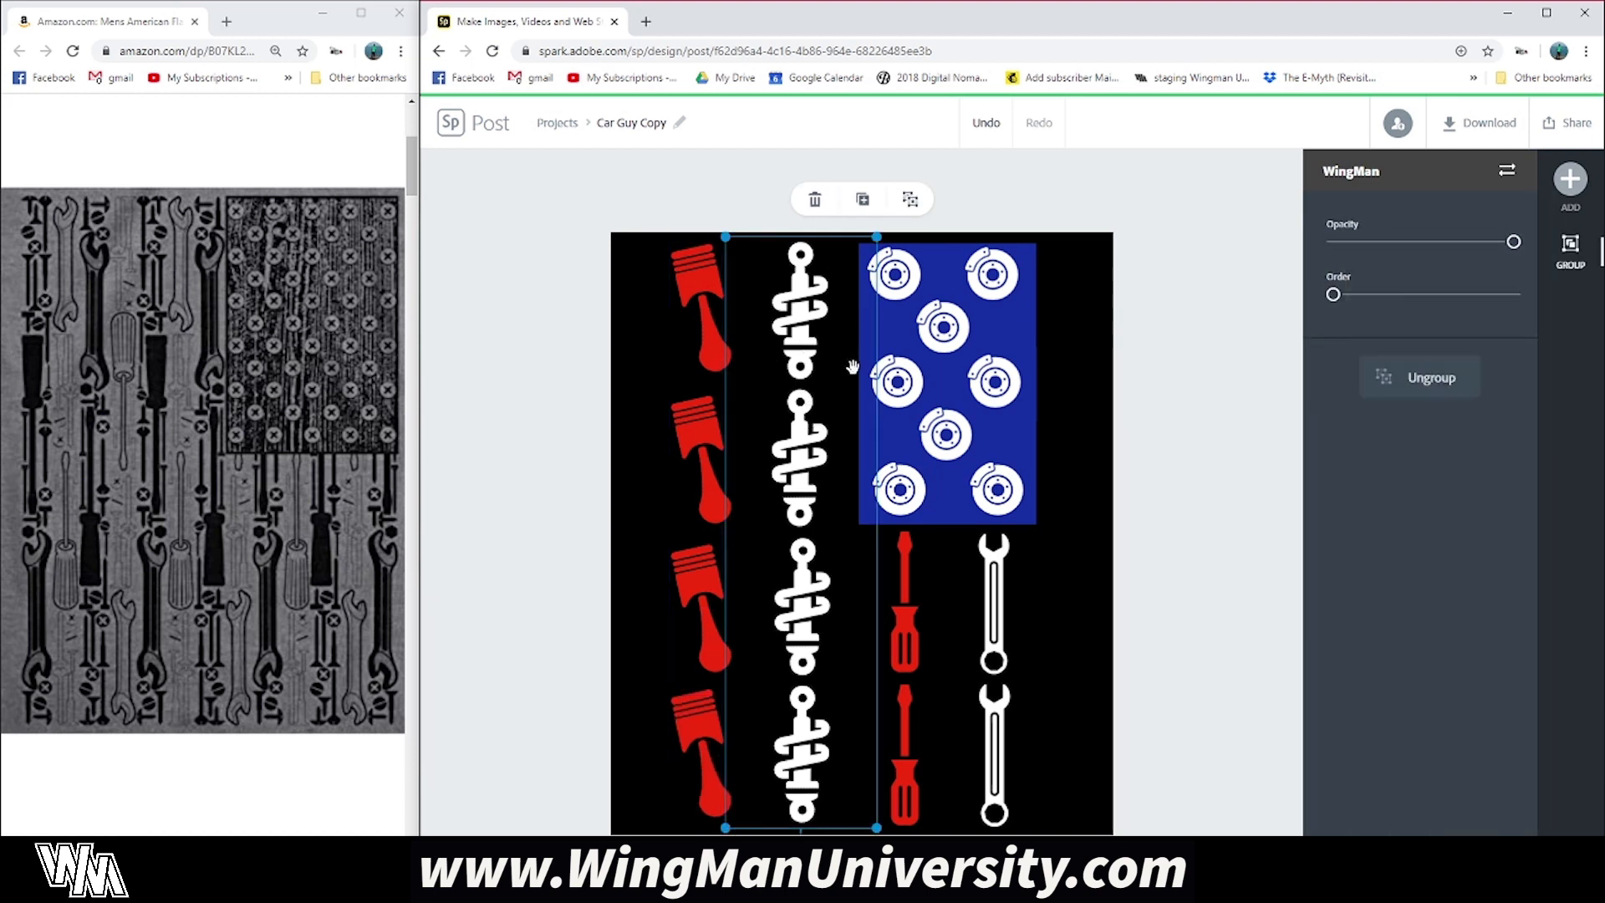
left_click(816, 319)
left_click_drag(851, 361, 860, 350)
left_click(794, 487)
left_click_drag(852, 507, 869, 501)
left_click(806, 602)
left_click_drag(853, 657, 881, 662)
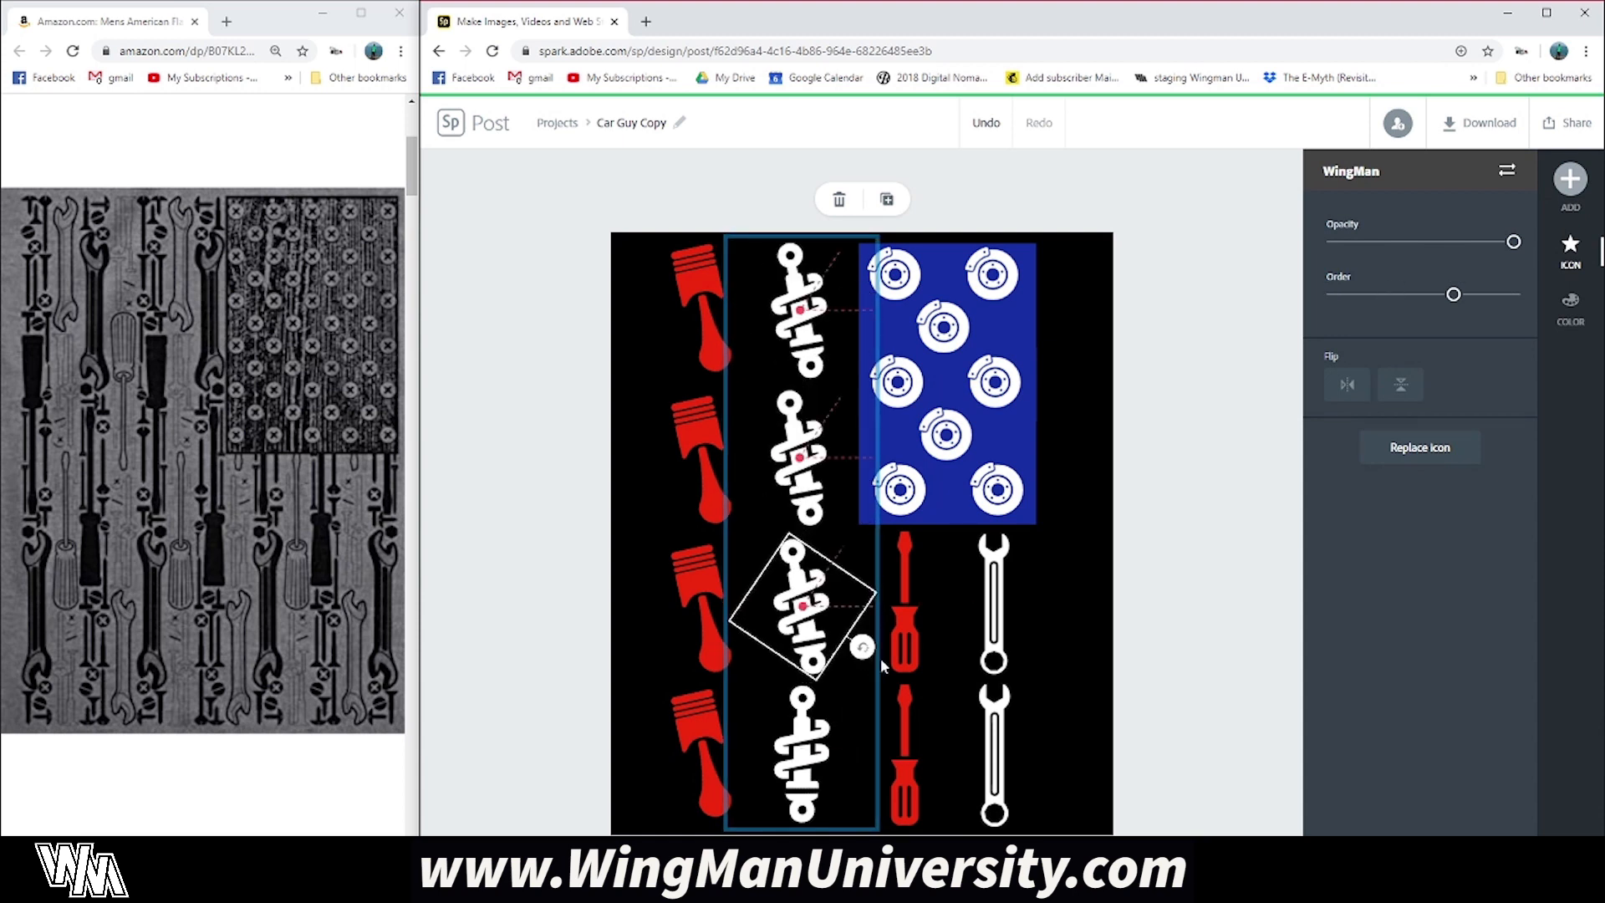
left_click(818, 756)
left_click_drag(860, 814, 878, 807)
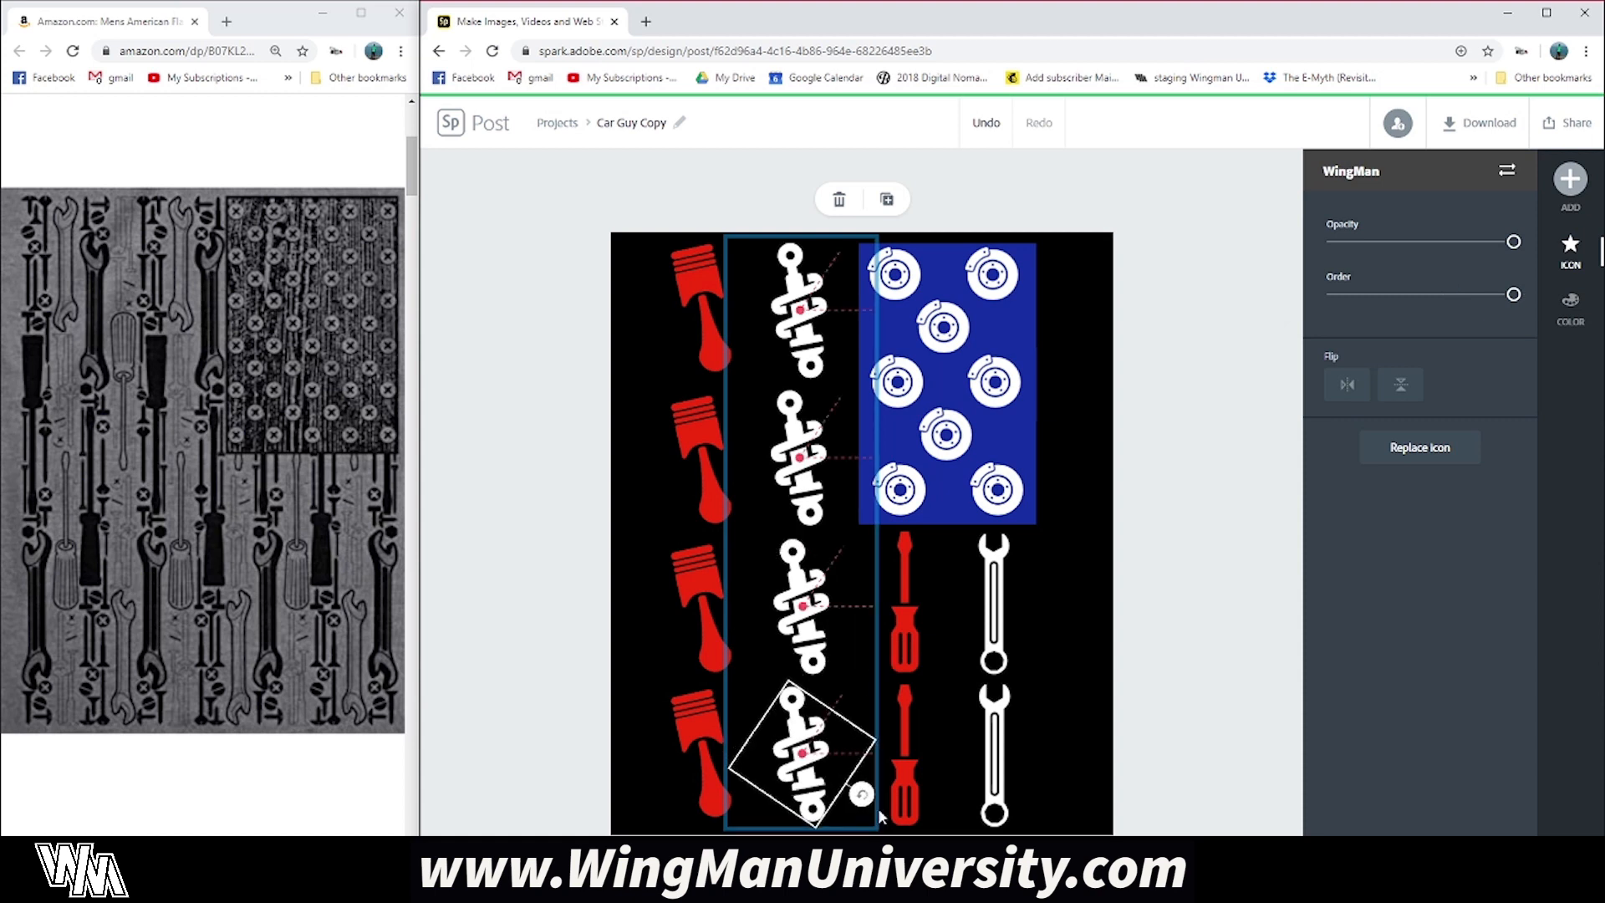
left_click(1110, 770)
Step: Rotate both screwdrivers slightly counter-clockwise so they slant like the pistons and shock absorbers
left_click(910, 644)
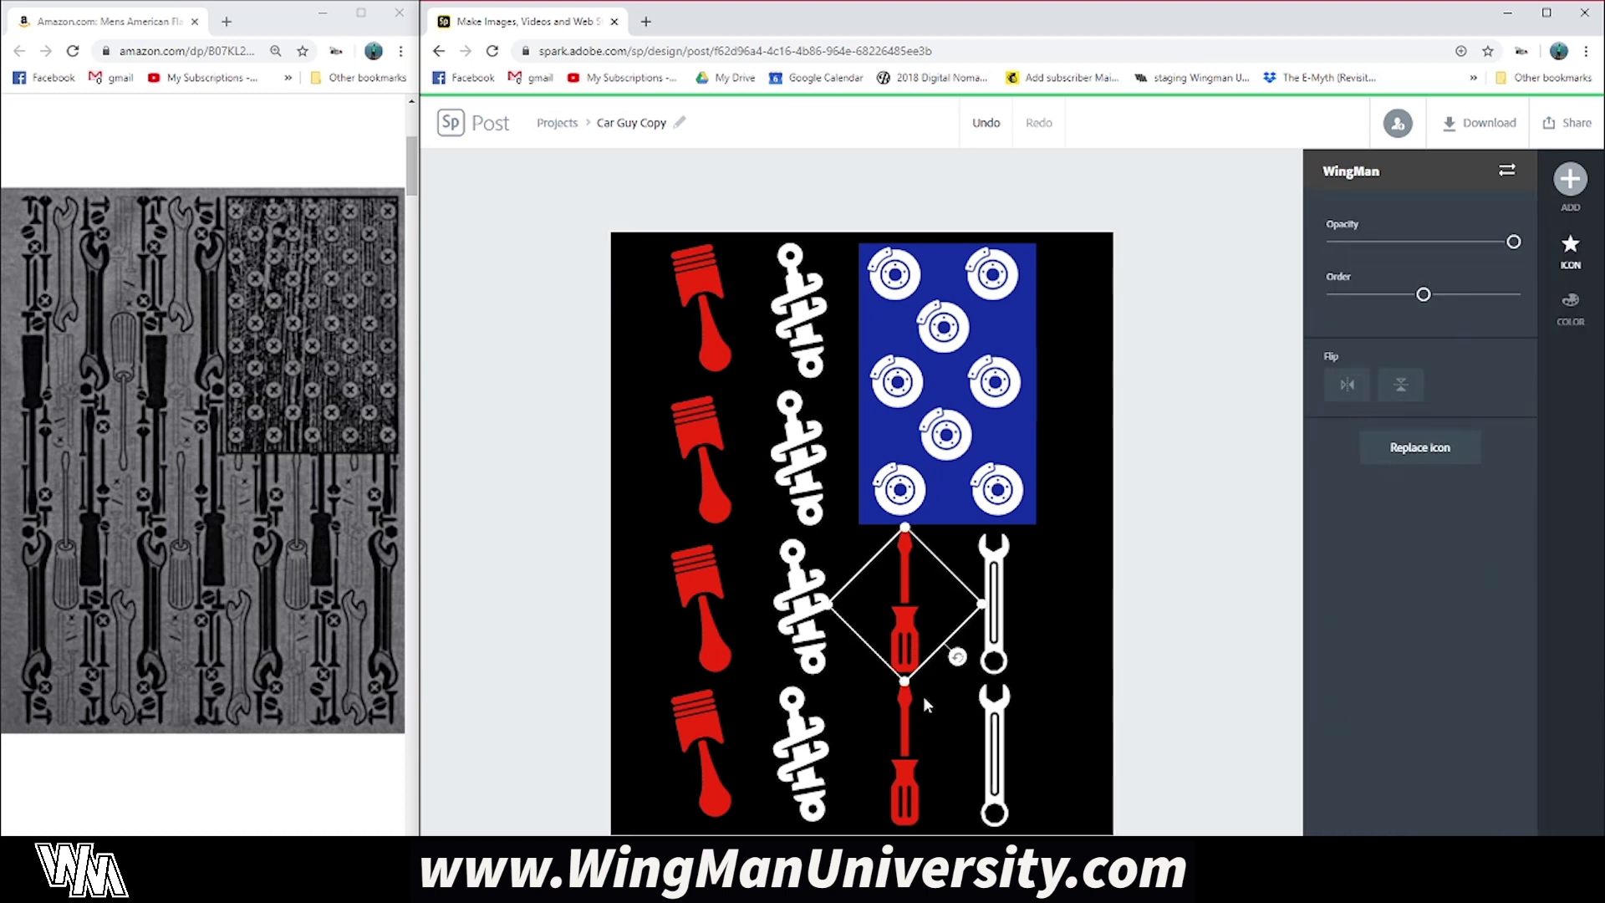
left_click_drag(957, 656, 966, 646)
left_click(903, 781)
left_click_drag(960, 808, 986, 817)
Step: Rotate both wrenches slightly counter-clockwise so their open ends lean left like the other icons, and clear the selection
left_click(997, 625)
left_click_drag(1000, 696, 1019, 693)
left_click(995, 755)
left_click_drag(995, 847, 1015, 846)
left_click(1150, 748)
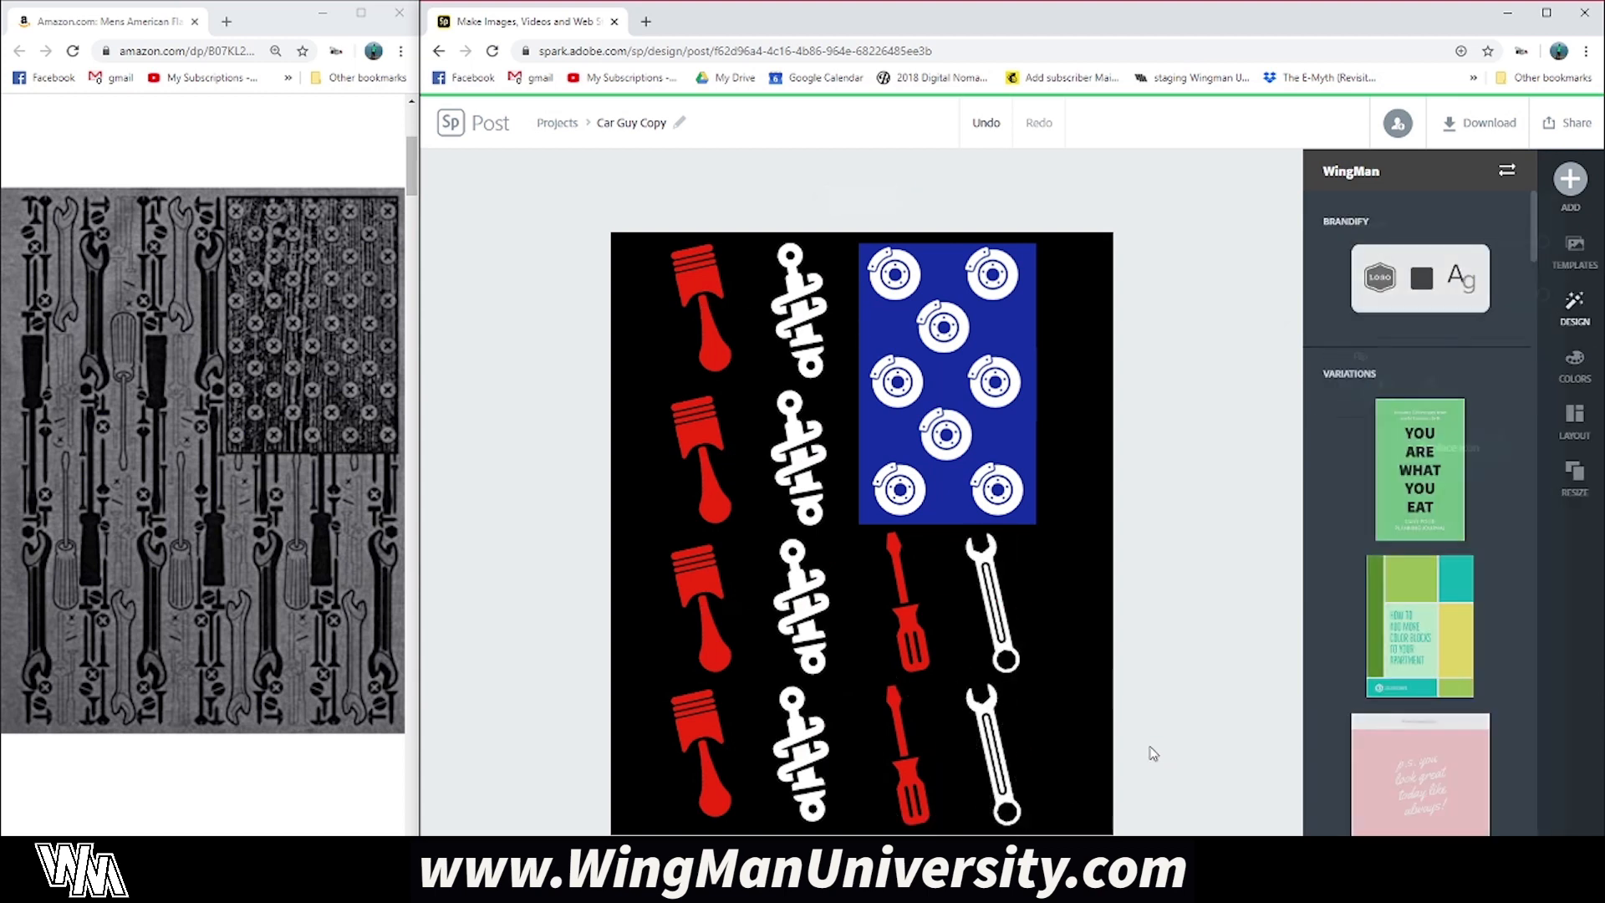